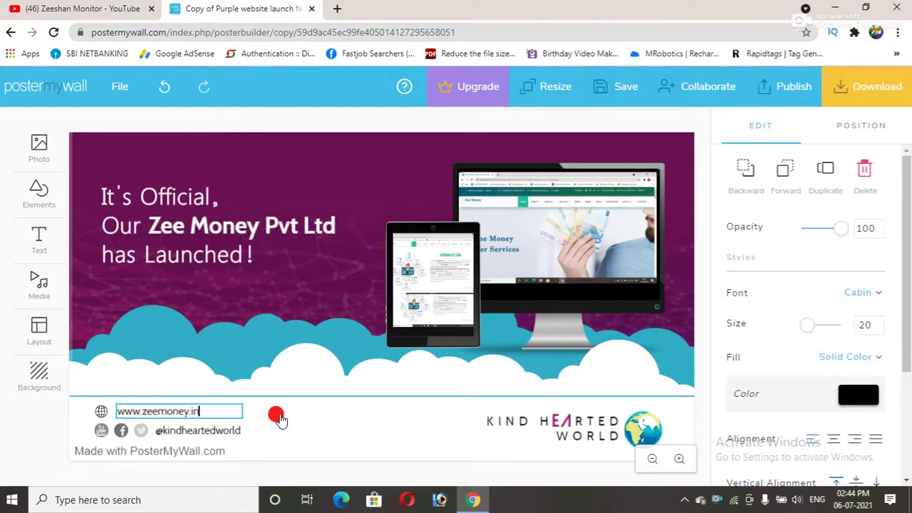
pyautogui.click(314, 420)
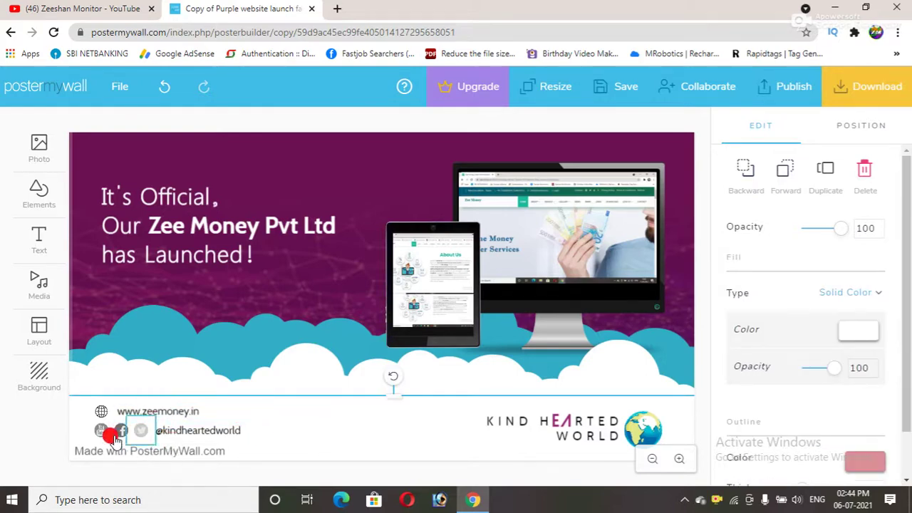
pyautogui.click(189, 433)
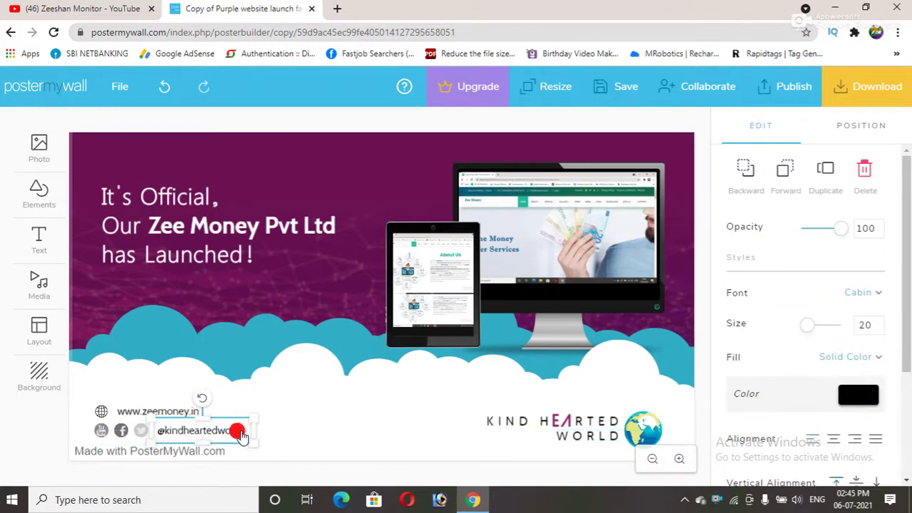
pyautogui.doubleClick(243, 433)
pyautogui.click(241, 428)
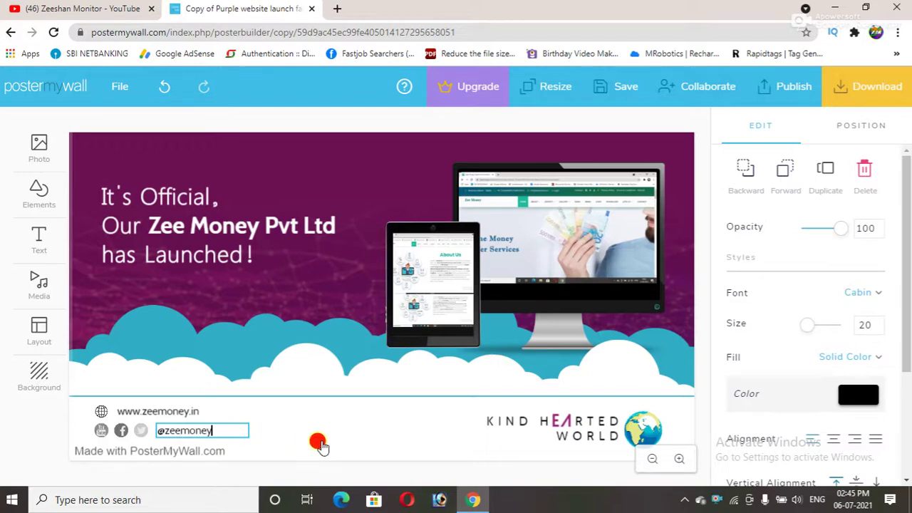
pyautogui.click(296, 448)
pyautogui.click(235, 450)
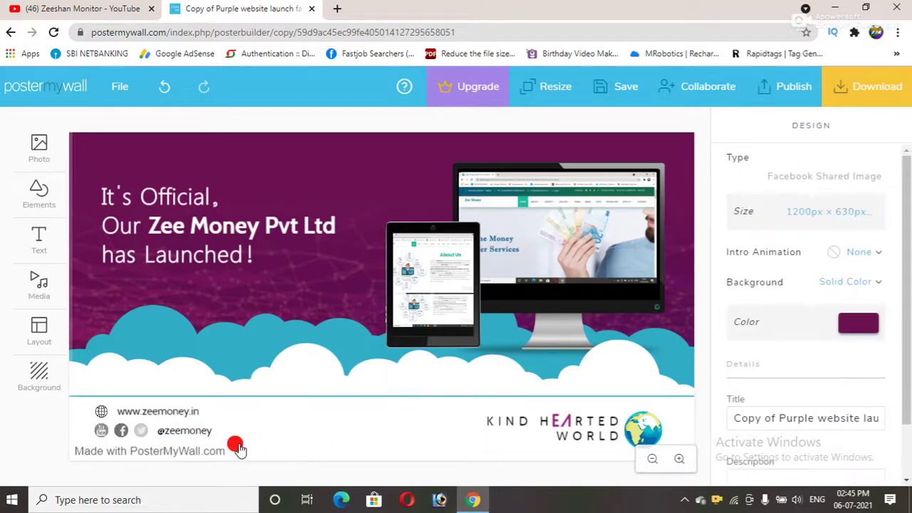
# Step: Select the globe image and replace it with a new photo uploaded from My Photos
pyautogui.click(420, 423)
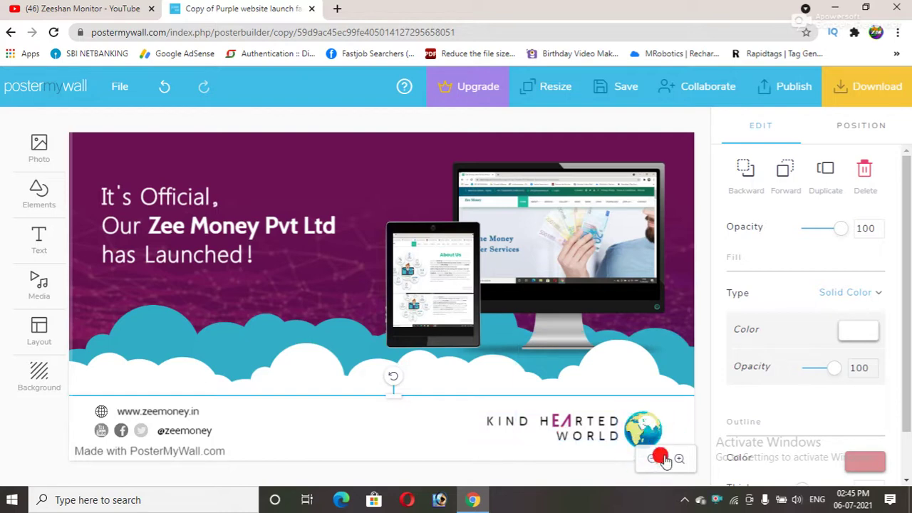
pyautogui.click(644, 429)
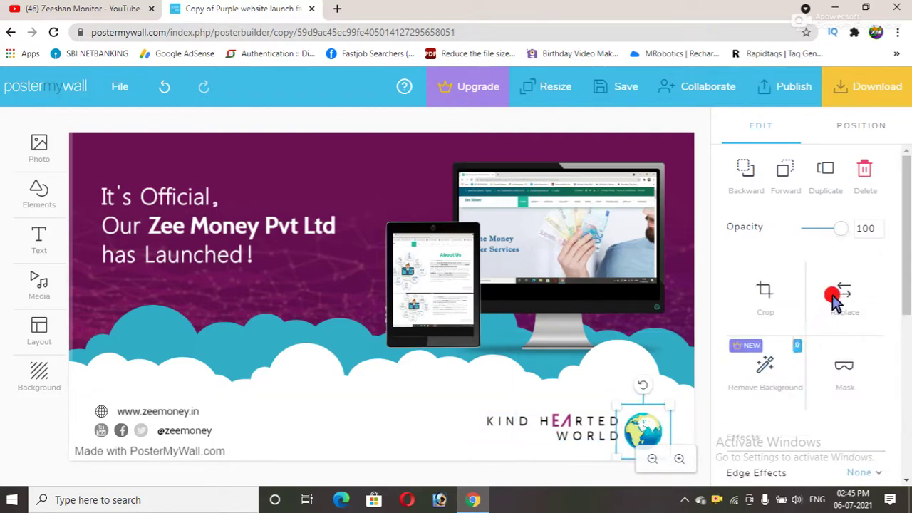
pyautogui.click(856, 314)
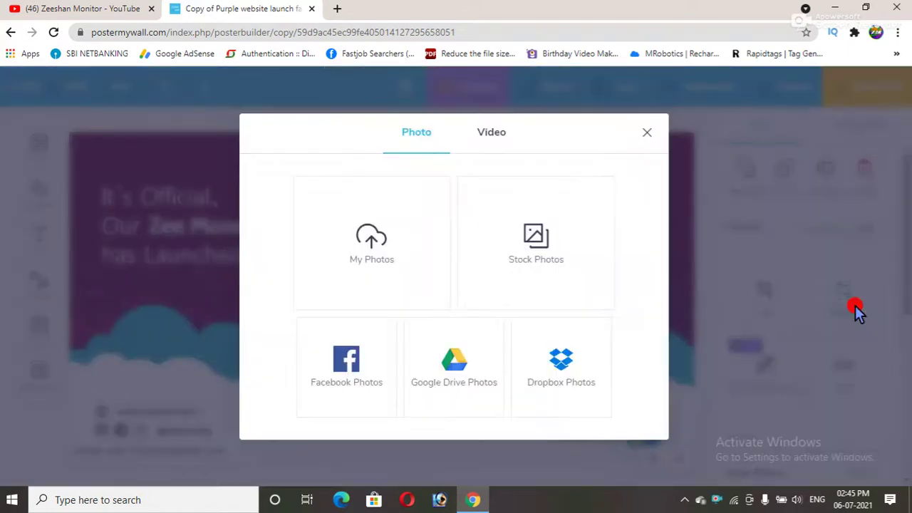
pyautogui.click(372, 239)
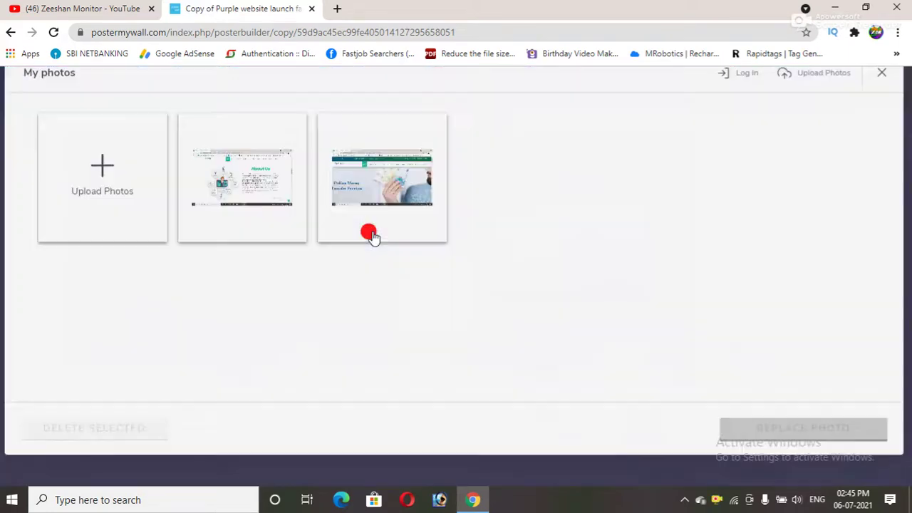
pyautogui.click(114, 199)
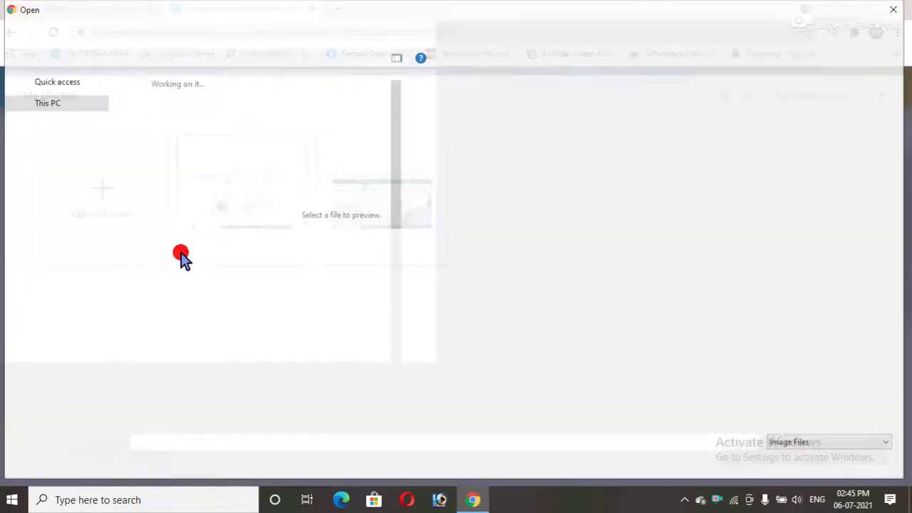
# Step: Upload the second 'unnamed' ZM logo image from the NEW folder on drive E:
pyautogui.click(64, 274)
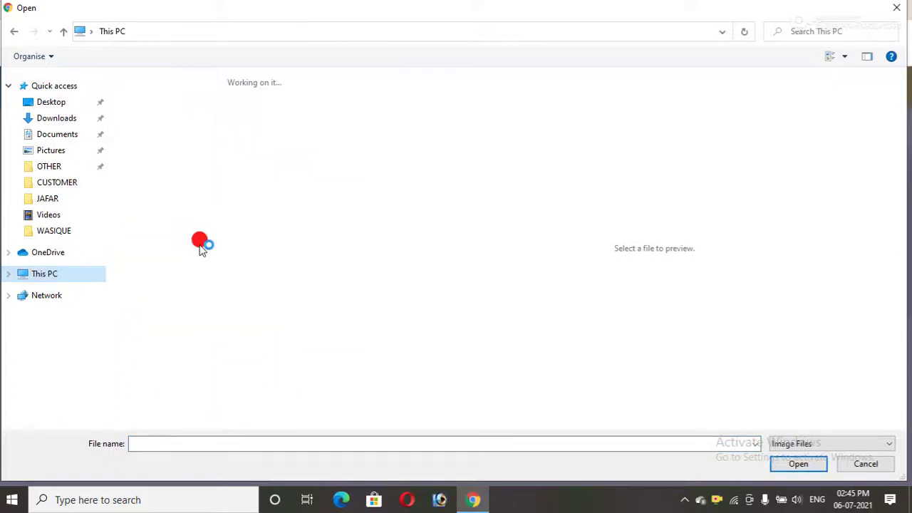
pyautogui.doubleClick(198, 401)
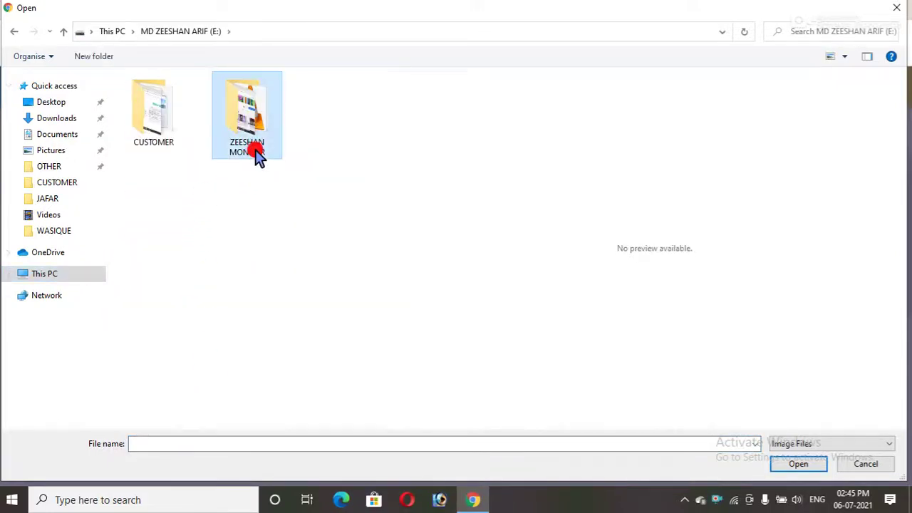
pyautogui.doubleClick(255, 149)
pyautogui.click(167, 182)
pyautogui.doubleClick(168, 182)
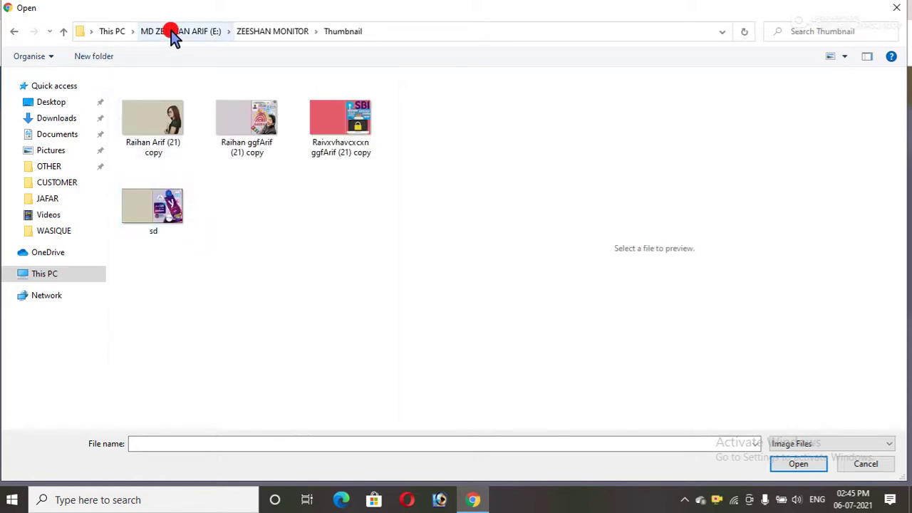
pyautogui.click(249, 34)
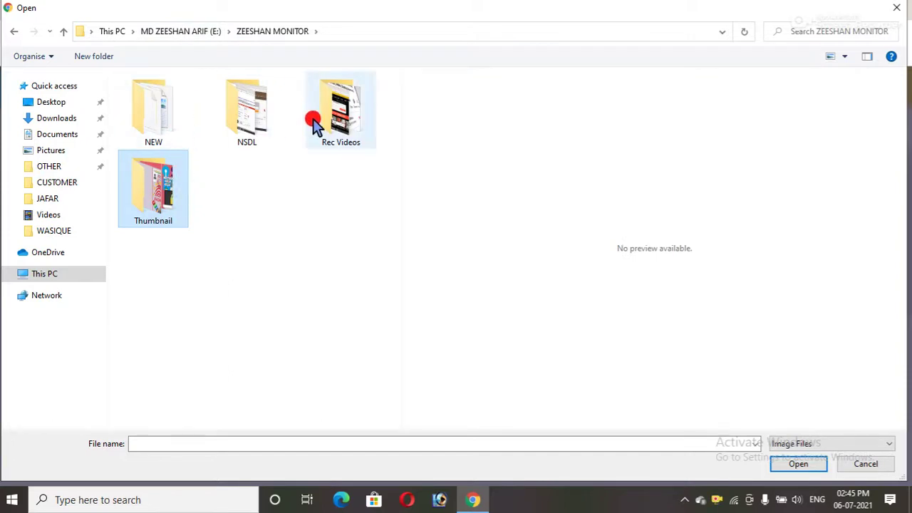
pyautogui.doubleClick(173, 123)
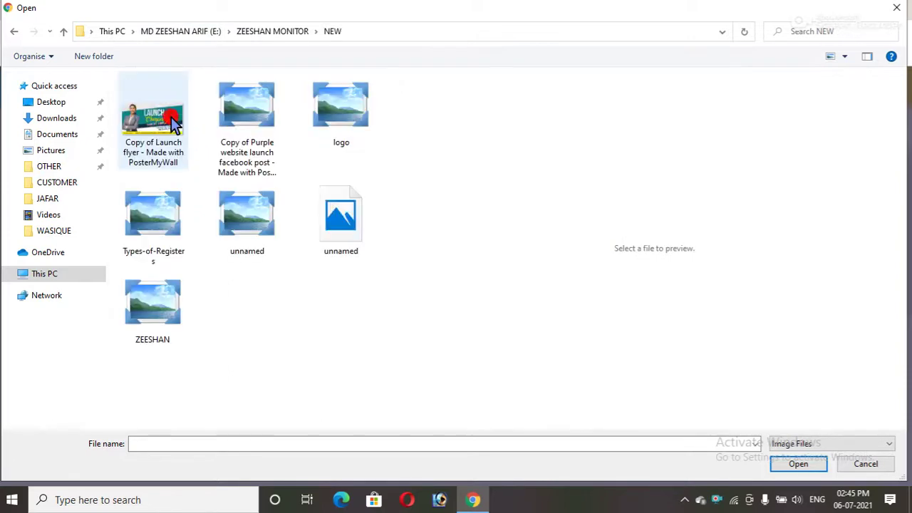
pyautogui.click(349, 226)
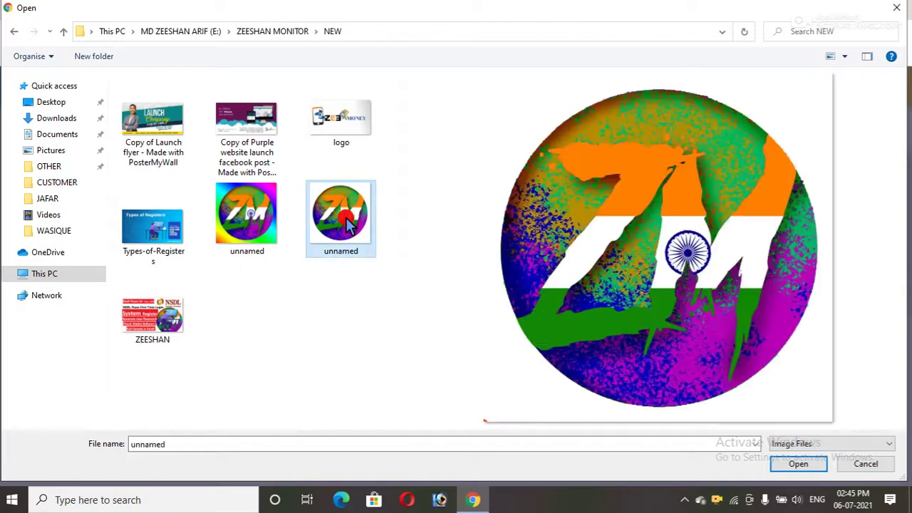
pyautogui.doubleClick(350, 225)
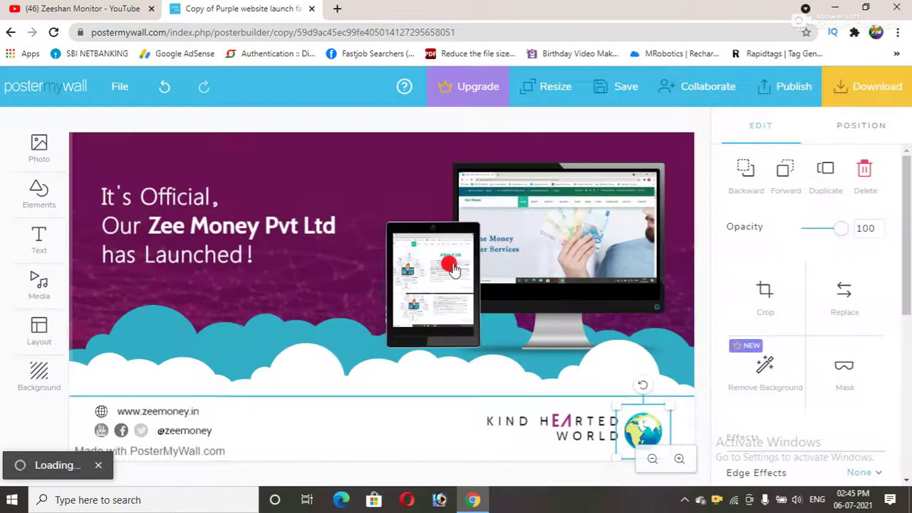
# Step: Replace the KIND HEARTED WORLD text with the pasted company name 'Zee Money Pvt Ltd'
pyautogui.click(570, 417)
pyautogui.click(647, 436)
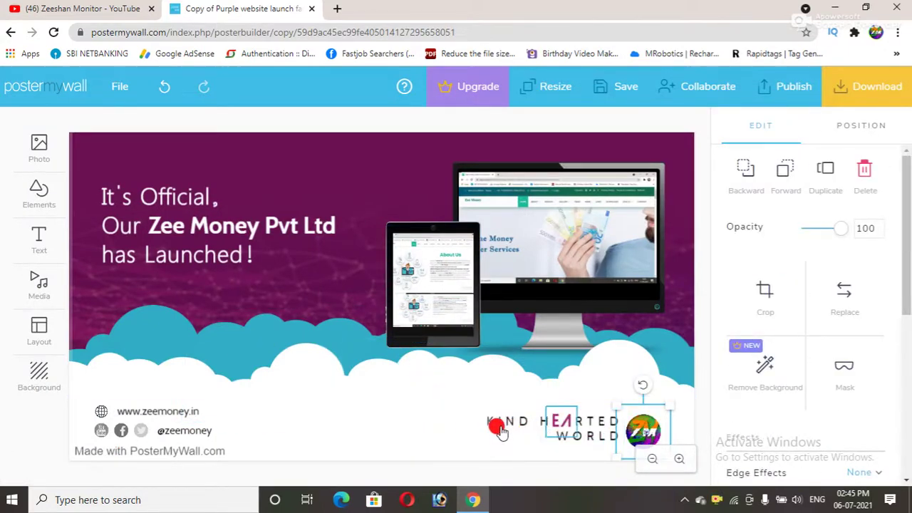
pyautogui.click(556, 431)
pyautogui.click(525, 422)
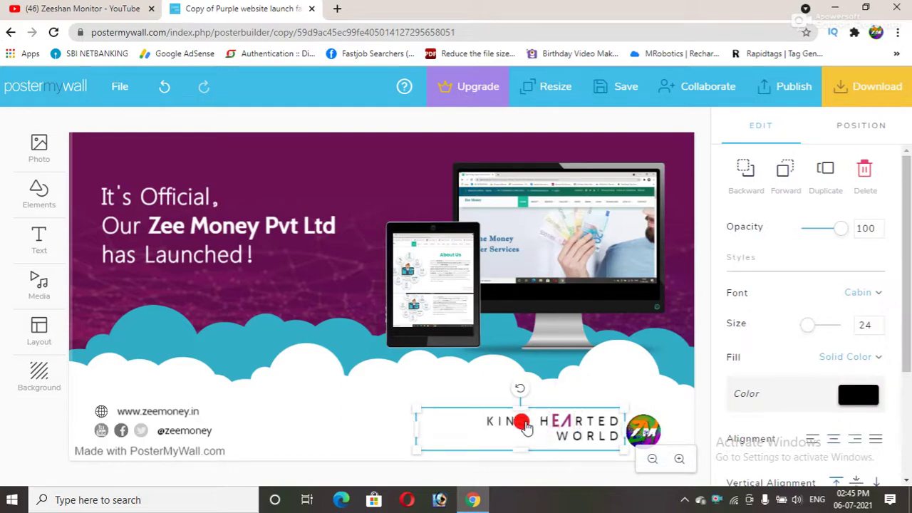
pyautogui.doubleClick(617, 442)
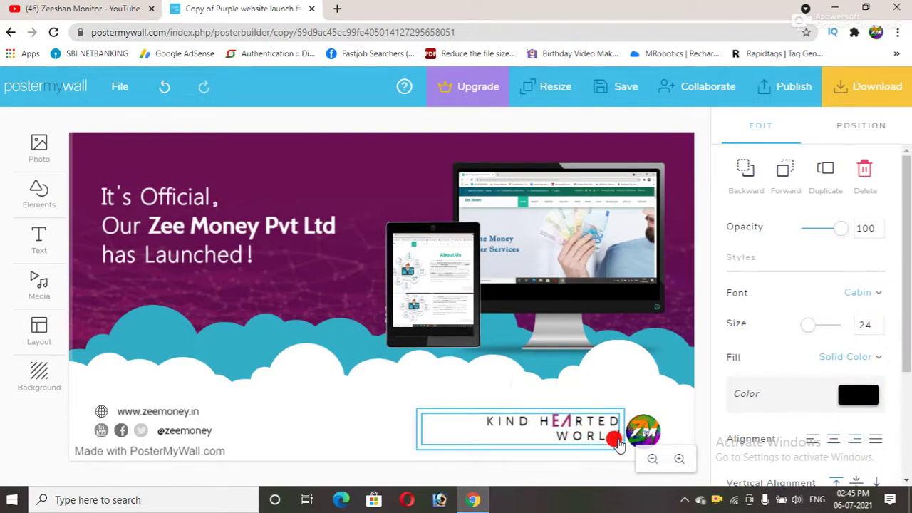
pyautogui.hotkey('ctrl', 'a')
pyautogui.write('KIND')
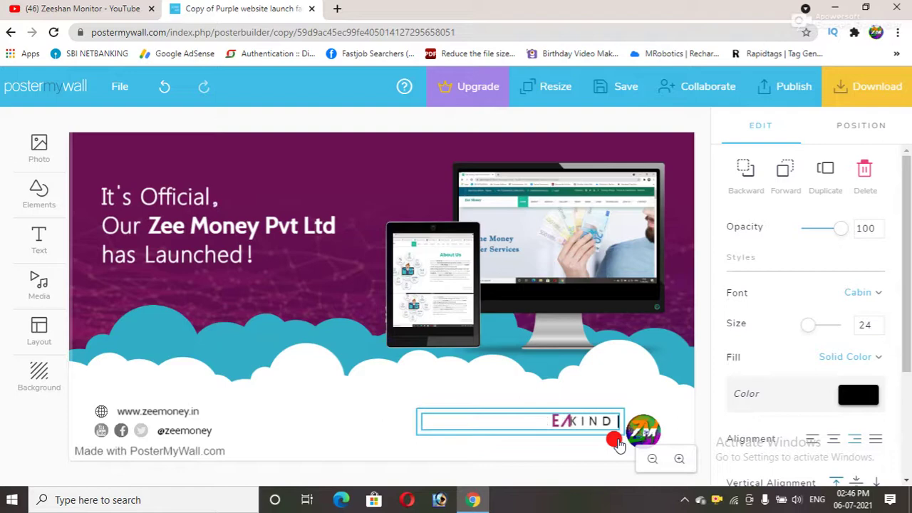
pyautogui.hotkey('ctrl', 'a')
pyautogui.write('Zee Money Pvt Ltd')
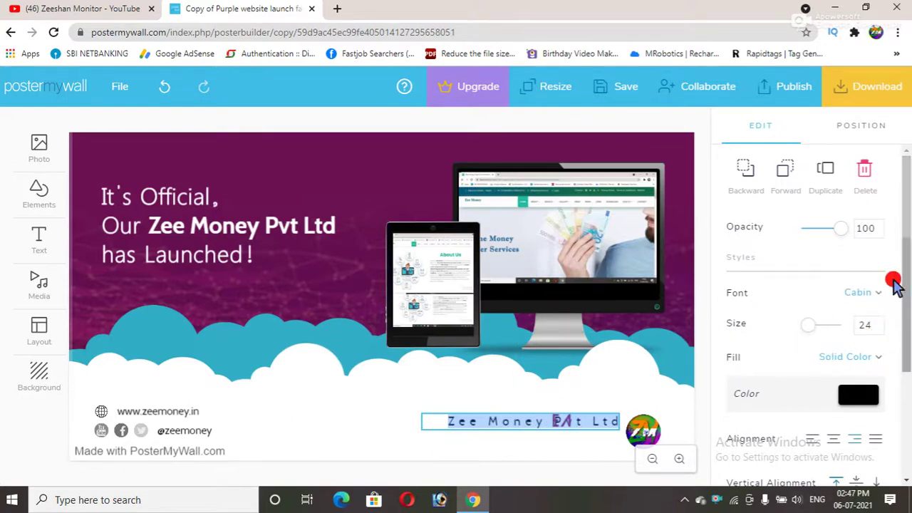
# Step: Switch the company name to Cabin Bold and adjust its line height
pyautogui.click(864, 295)
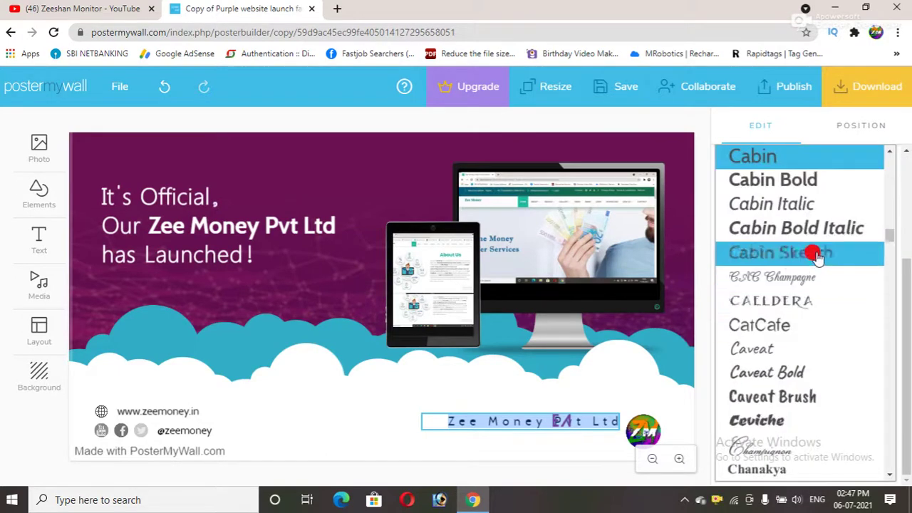
pyautogui.click(800, 180)
pyautogui.click(807, 364)
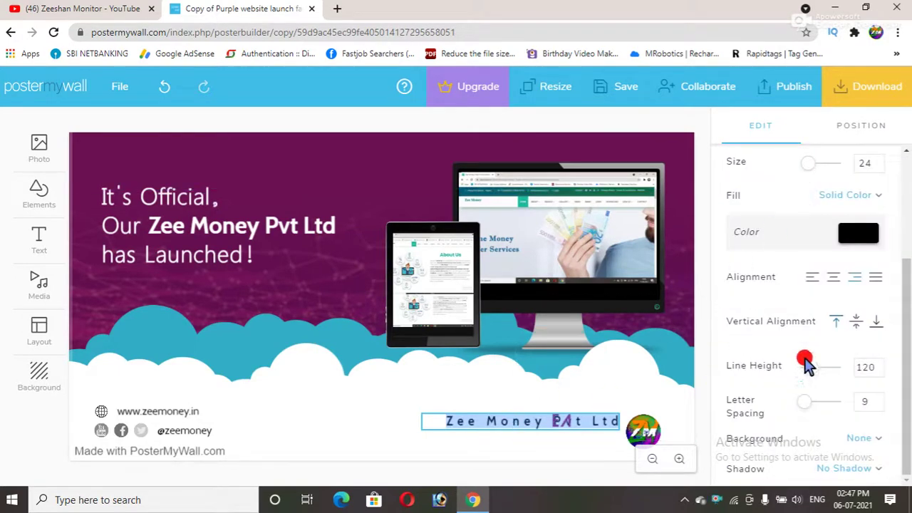
pyautogui.moveTo(804, 376)
pyautogui.mouseDown()
pyautogui.moveTo(817, 376)
pyautogui.moveTo(806, 368)
pyautogui.mouseUp()
pyautogui.click(812, 405)
# Step: Set letter spacing to 34 and size to 34, and align the text to its box bottom
pyautogui.moveTo(812, 409); pyautogui.dragTo(813, 368)
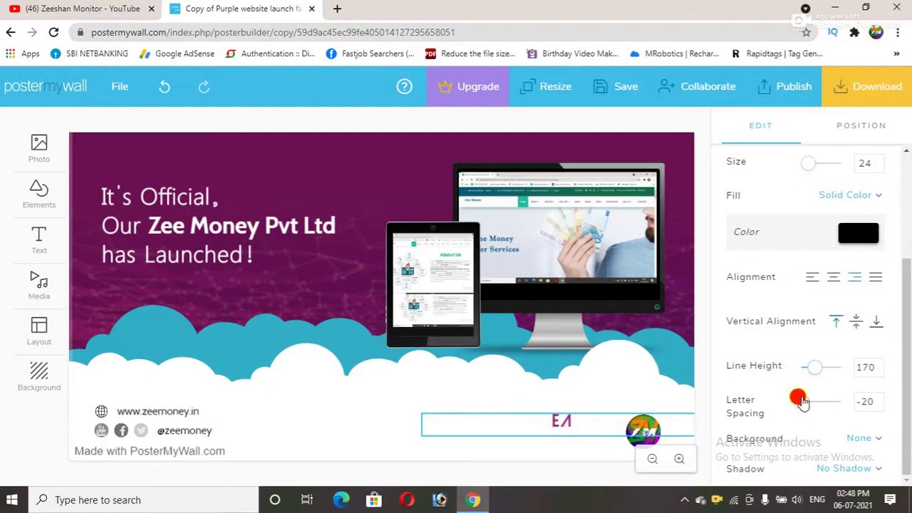
pyautogui.moveTo(803, 402); pyautogui.dragTo(806, 401)
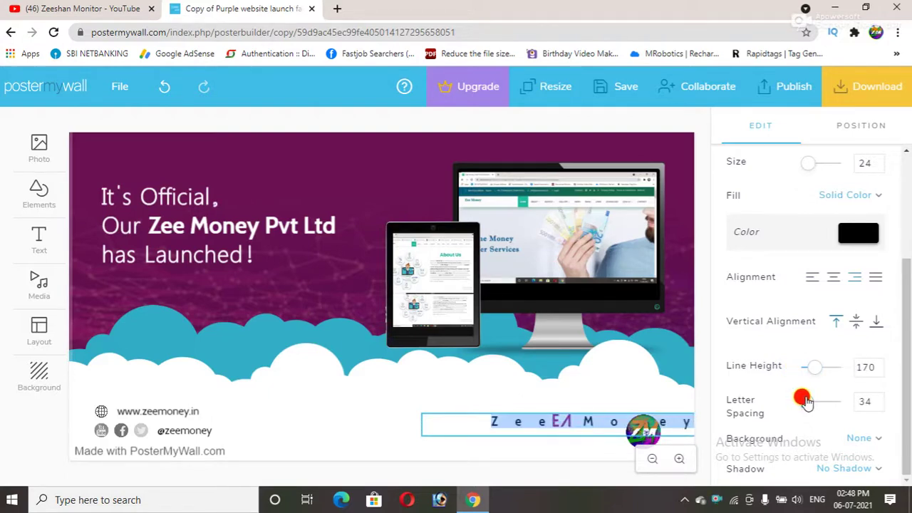
pyautogui.scroll(2, 790, 299)
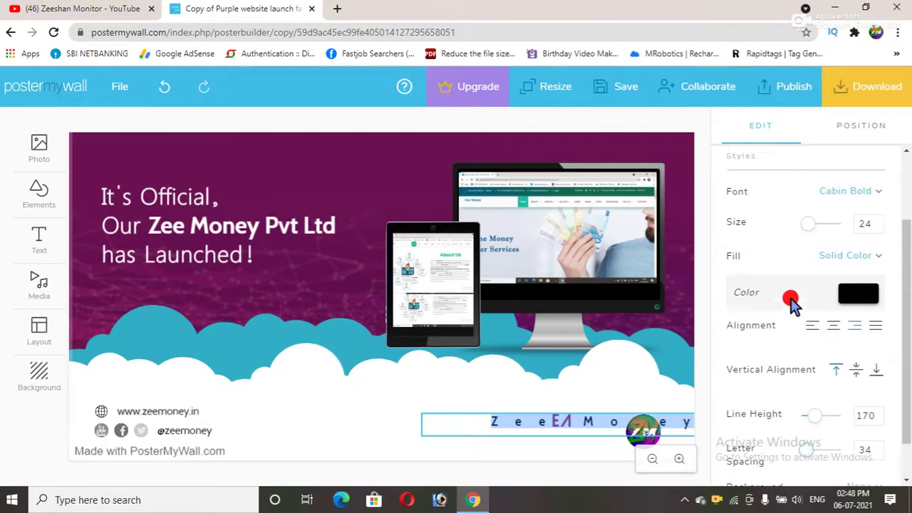
pyautogui.moveTo(814, 235)
pyautogui.mouseDown()
pyautogui.moveTo(803, 233)
pyautogui.moveTo(817, 234)
pyautogui.mouseUp()
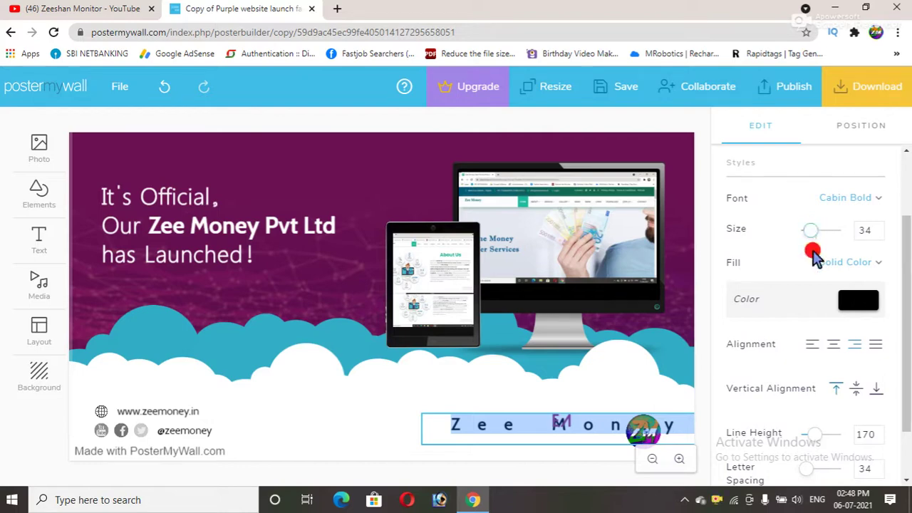
pyautogui.scroll(-2, 794, 292)
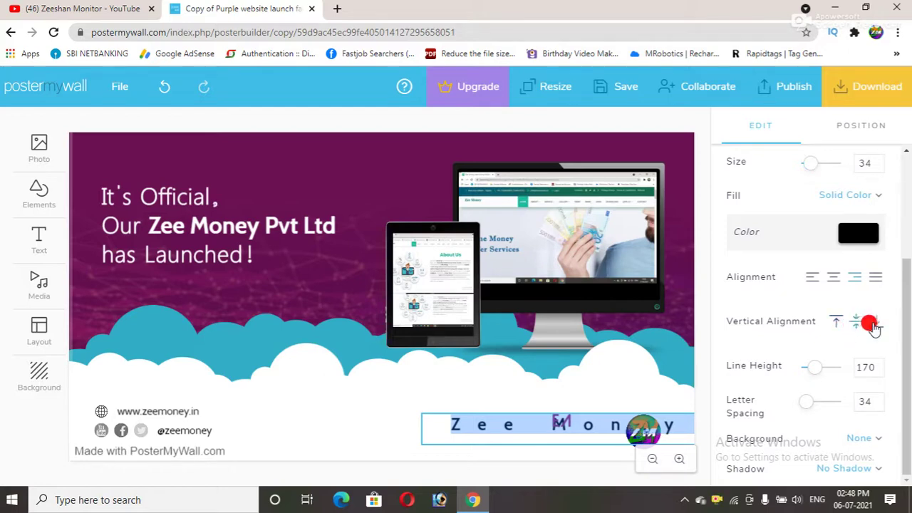
pyautogui.click(810, 367)
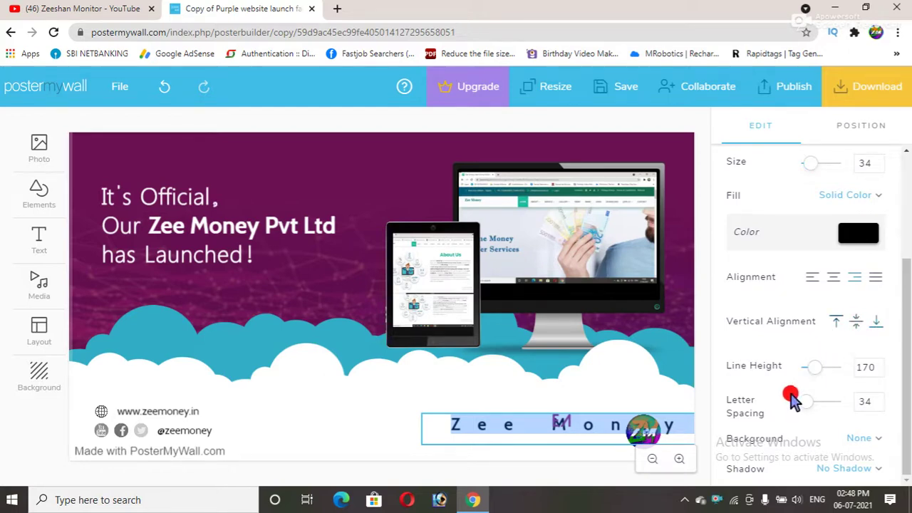
# Step: Give the Zee Money text box a solid pink (f71486) background
pyautogui.click(868, 442)
pyautogui.click(759, 404)
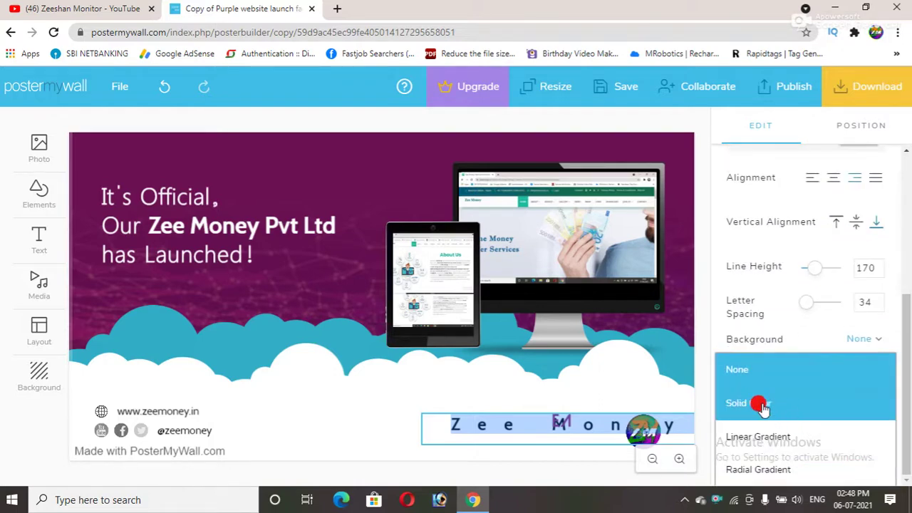
pyautogui.click(546, 437)
pyautogui.click(841, 398)
pyautogui.click(500, 413)
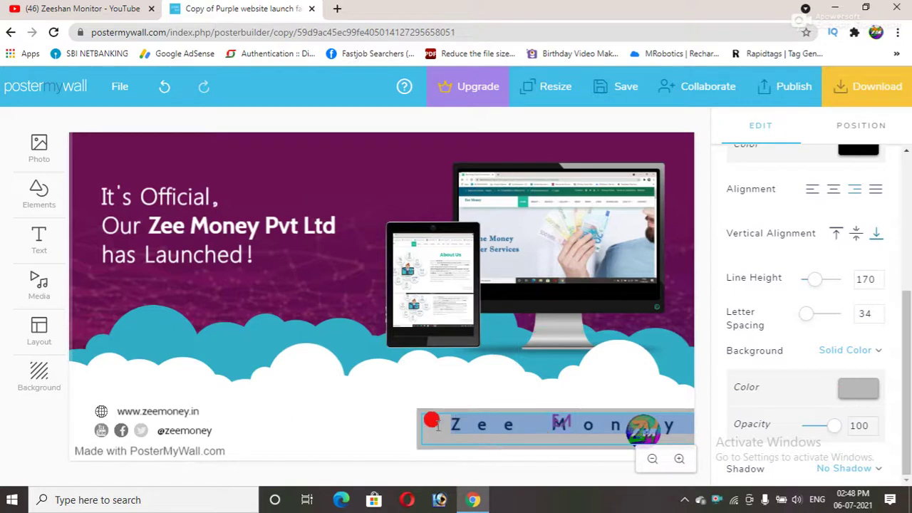
pyautogui.click(855, 393)
pyautogui.click(857, 395)
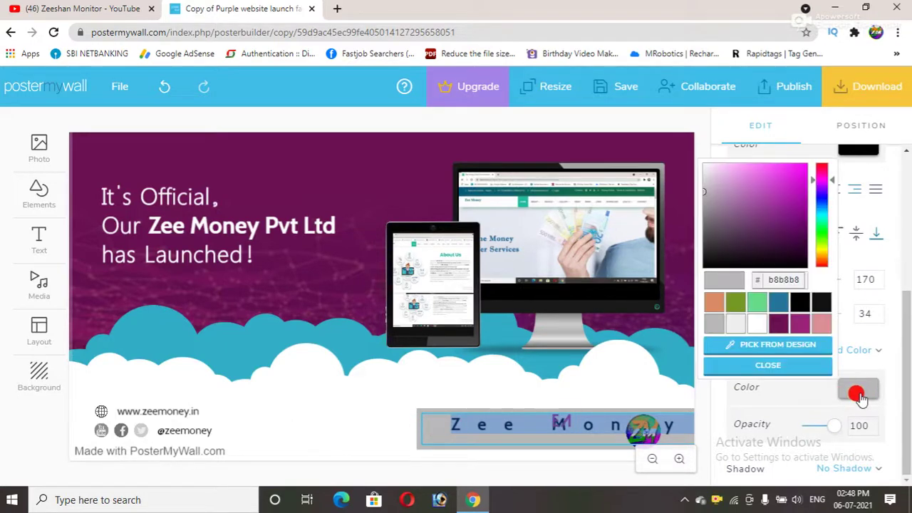
pyautogui.click(798, 166)
pyautogui.click(469, 430)
pyautogui.click(484, 428)
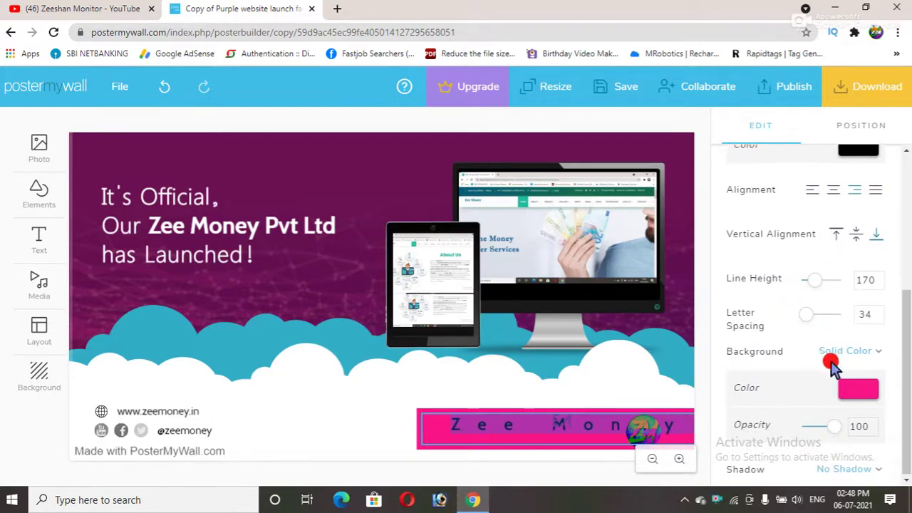
# Step: Make the Zee Money text white
pyautogui.moveTo(904, 355); pyautogui.dragTo(909, 265)
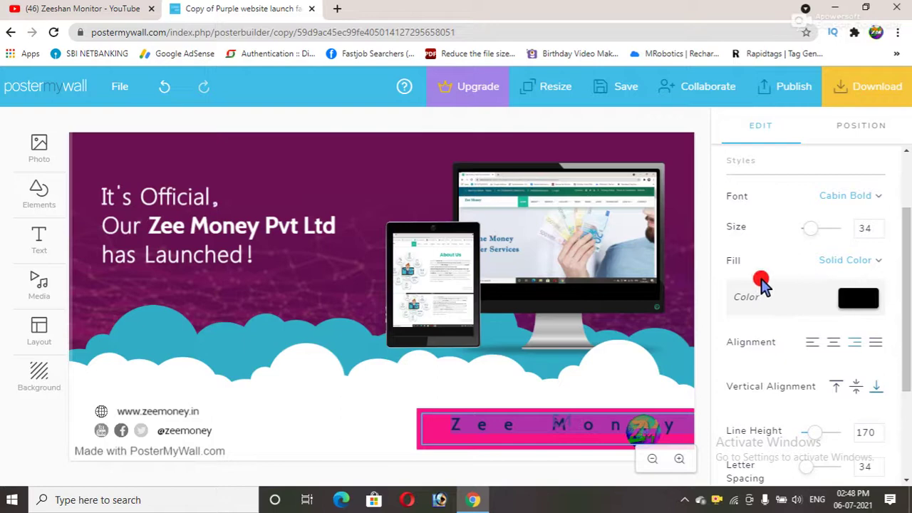
pyautogui.click(859, 300)
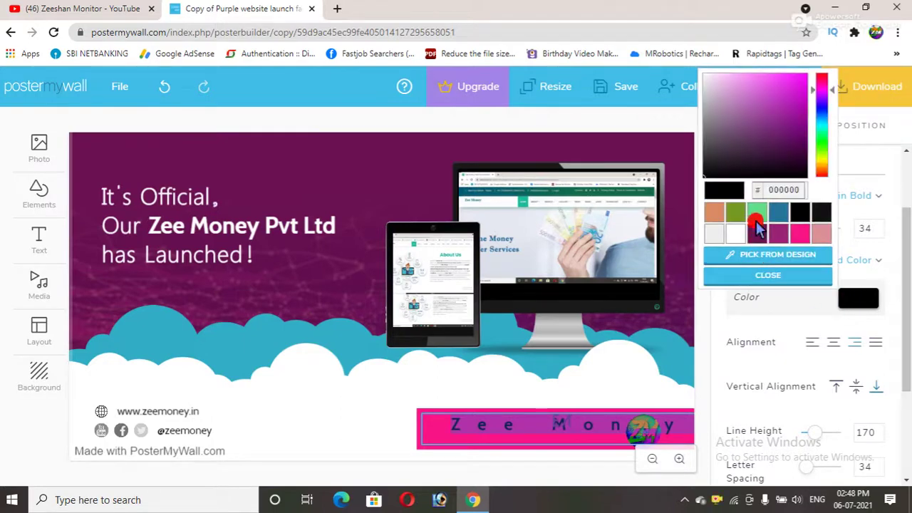
pyautogui.click(734, 233)
pyautogui.click(485, 426)
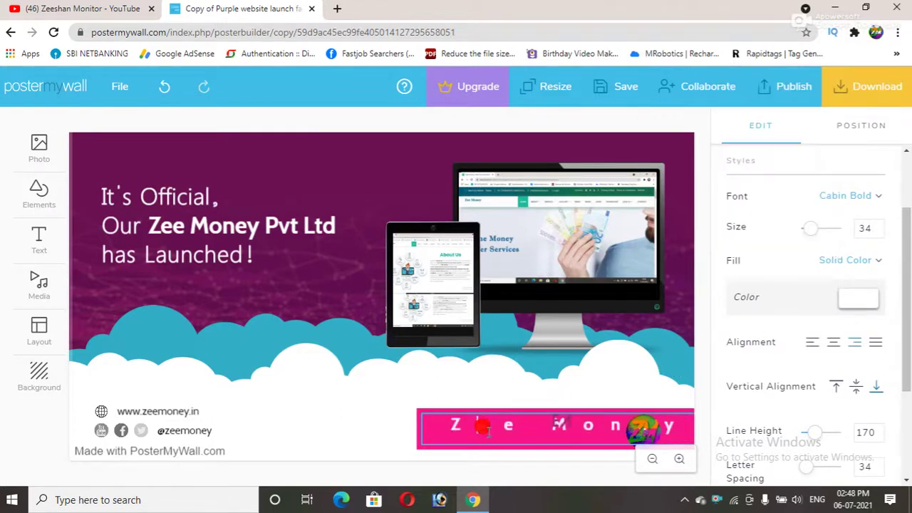
pyautogui.click(375, 428)
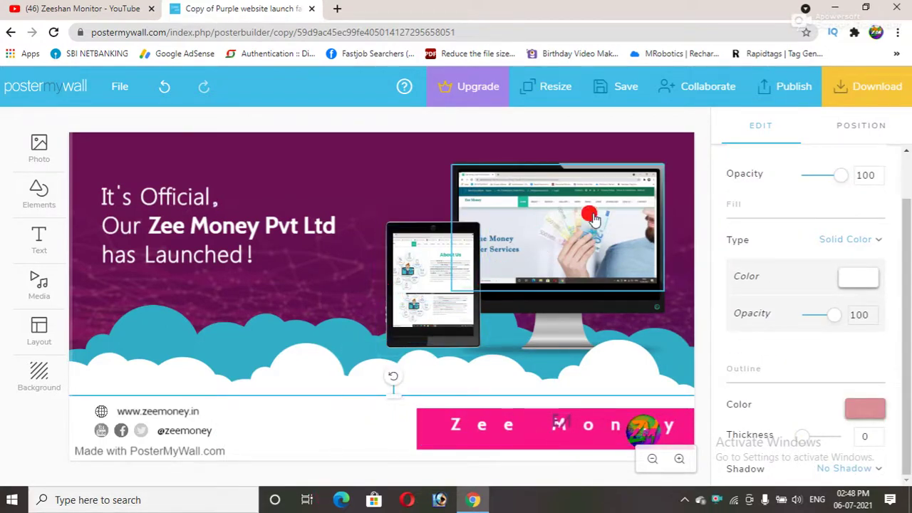
# Step: Save the design, dismiss the login prompt, and bring up the poster's download options
pyautogui.click(630, 91)
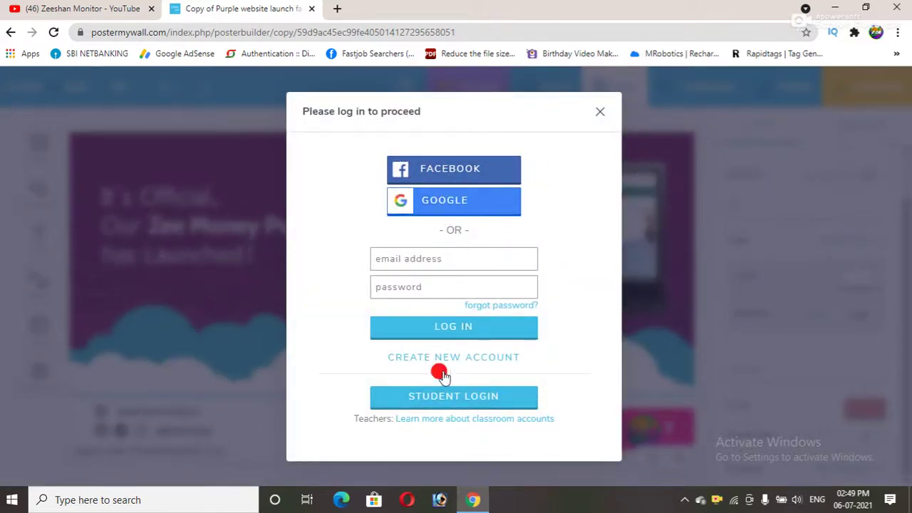
pyautogui.click(603, 112)
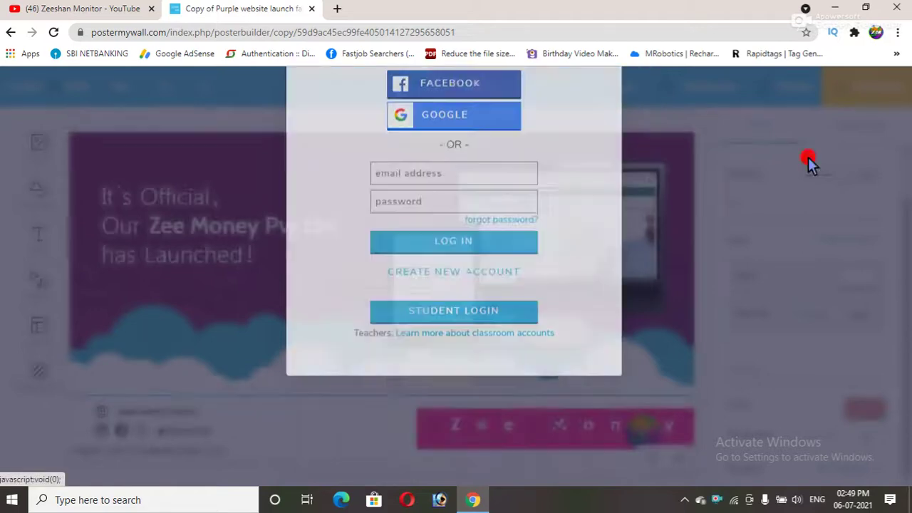
pyautogui.click(862, 94)
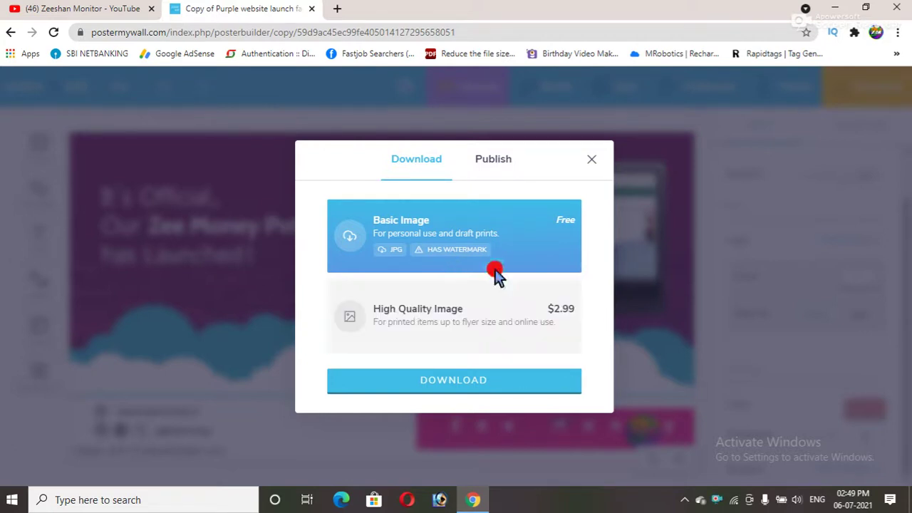
# Step: Download the poster as a free Basic Image JPG and open the downloaded file
pyautogui.click(456, 381)
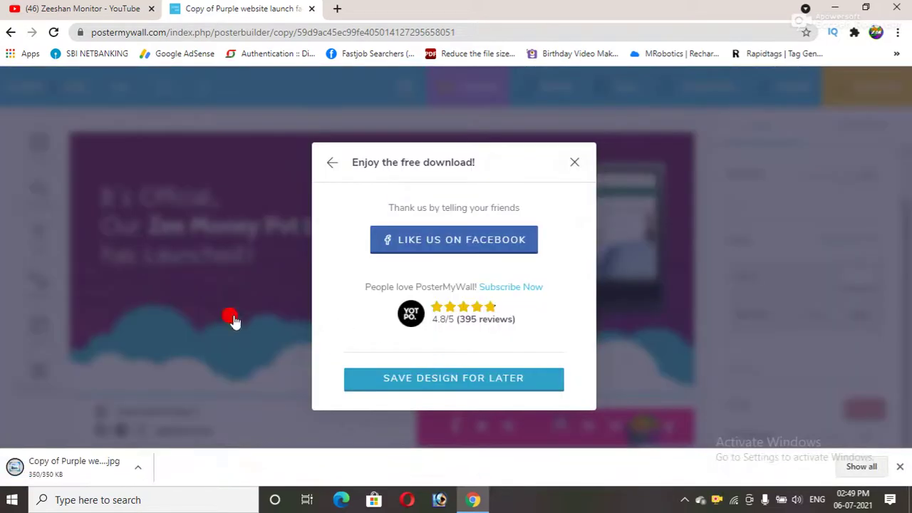
pyautogui.click(86, 434)
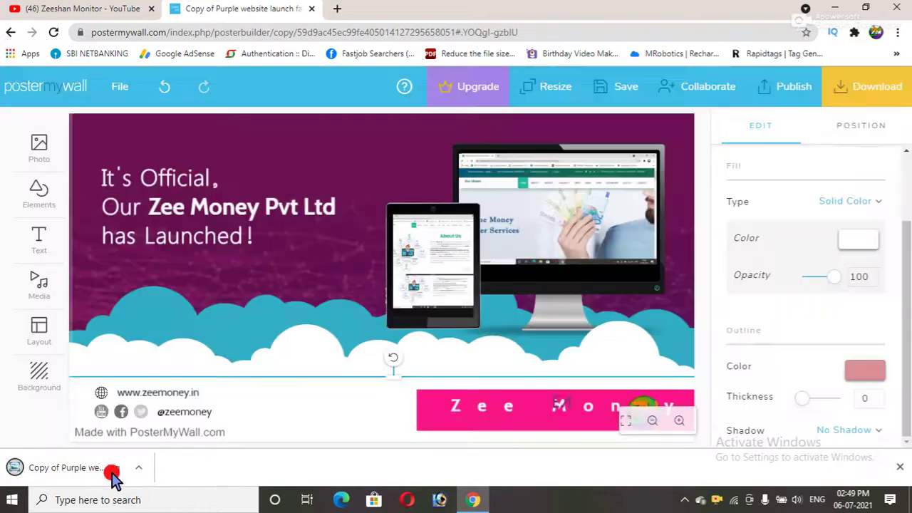
pyautogui.click(110, 474)
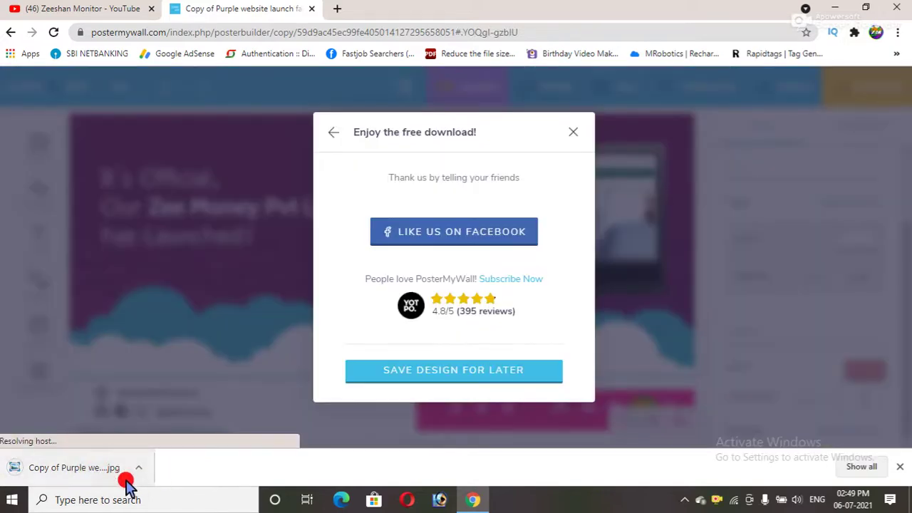
pyautogui.click(67, 474)
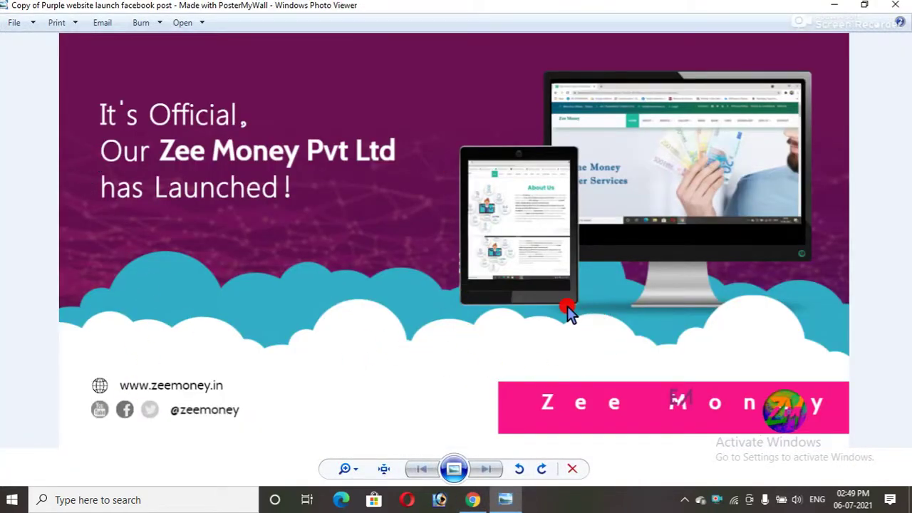
# Step: Close Windows Photo Viewer and dismiss the 'Enjoy the free download!' popup
pyautogui.click(888, 9)
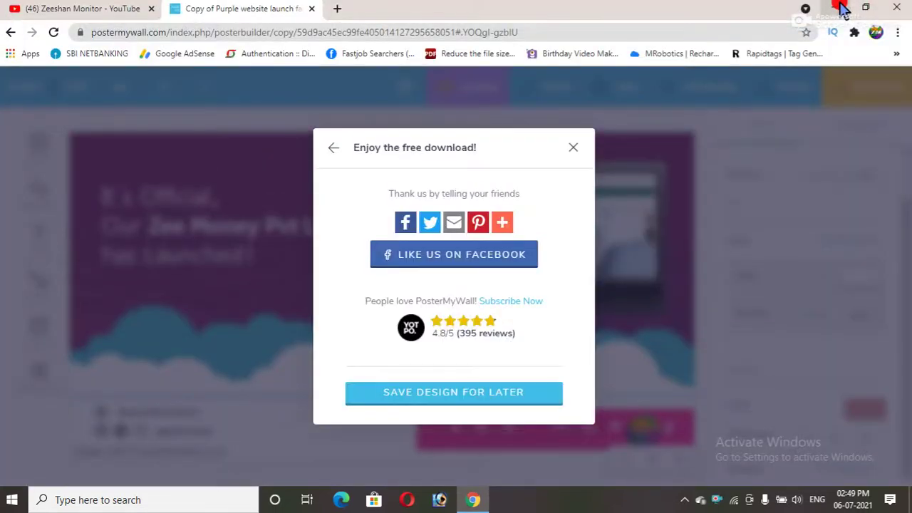
pyautogui.click(574, 147)
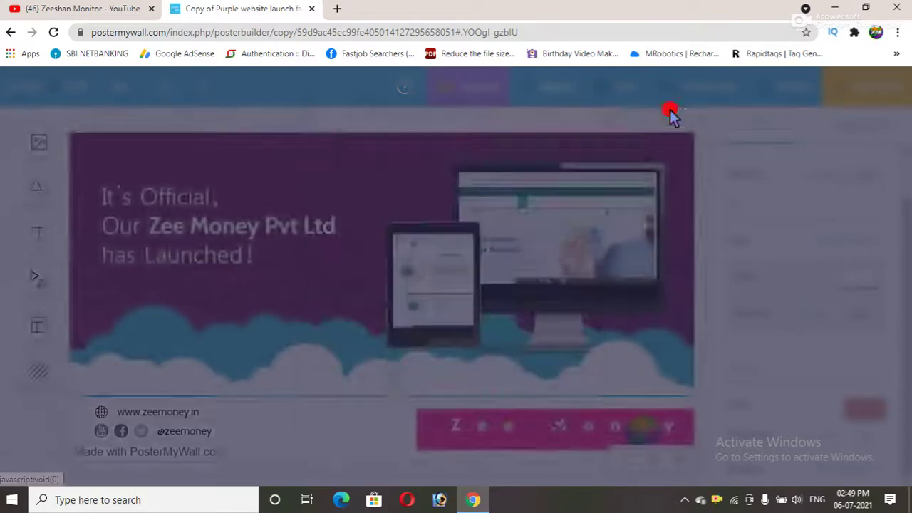
# Step: Minimise Chrome and open 'Copy of Launch flyer - Made with PosterMyWall' from the NEW folder
pyautogui.click(835, 7)
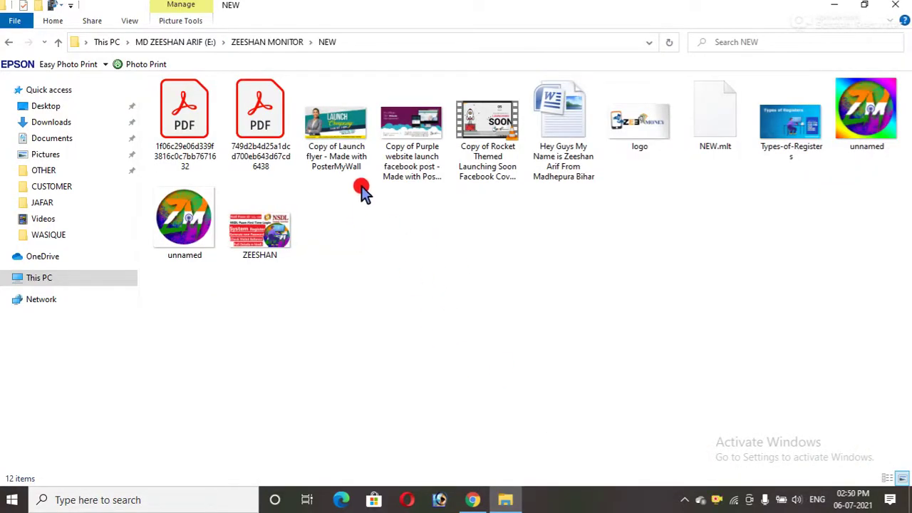
pyautogui.click(340, 148)
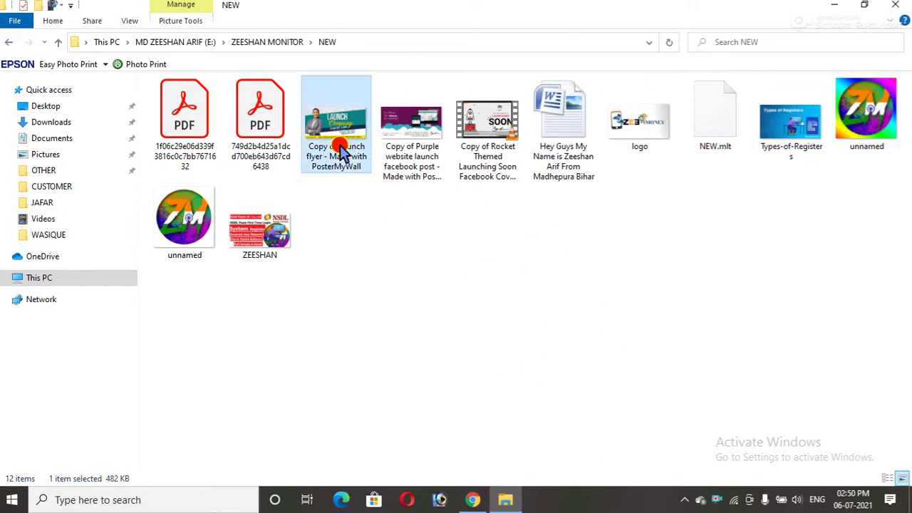
pyautogui.doubleClick(341, 149)
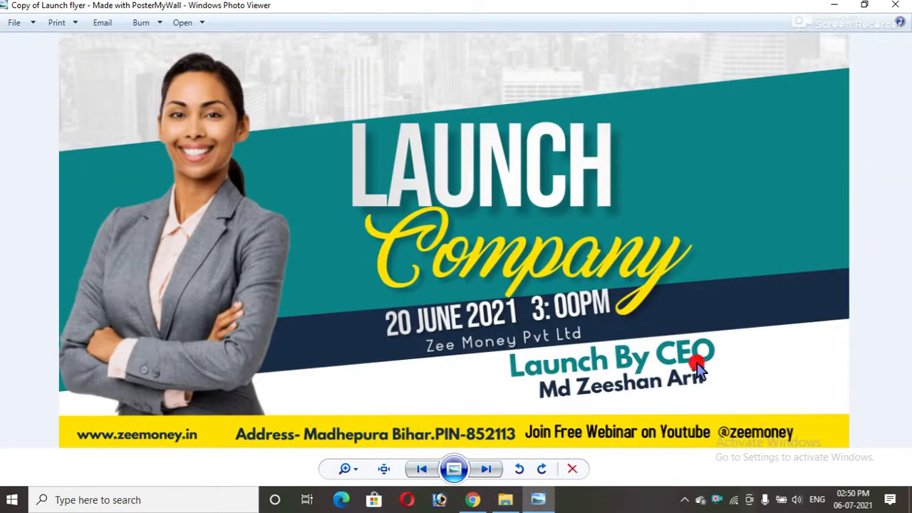
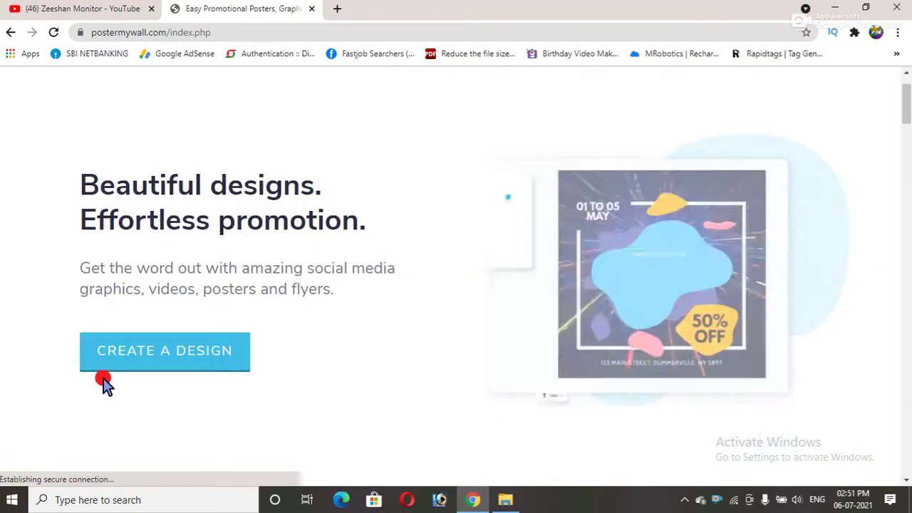
# Step: Start a design from scratch and pick the 1080 × 1080 Instagram Post size from the size categories
pyautogui.click(137, 360)
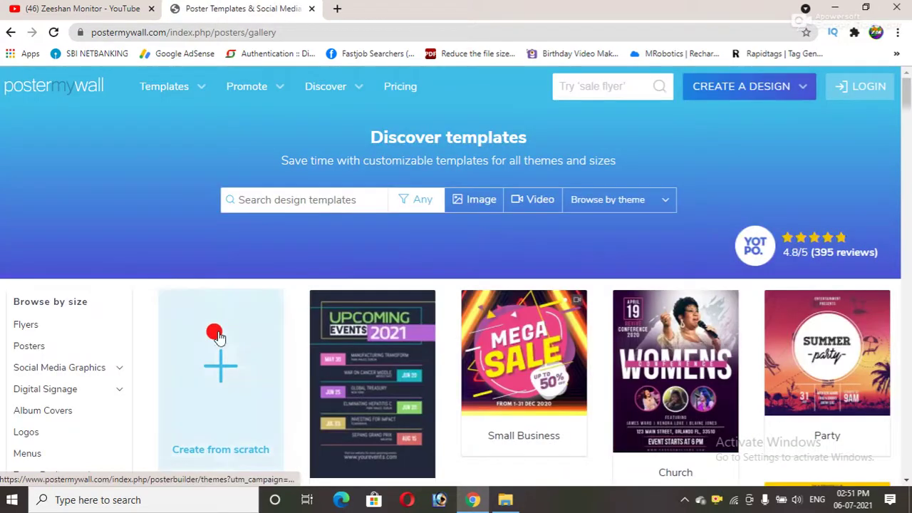
pyautogui.scroll(-1, 170, 234)
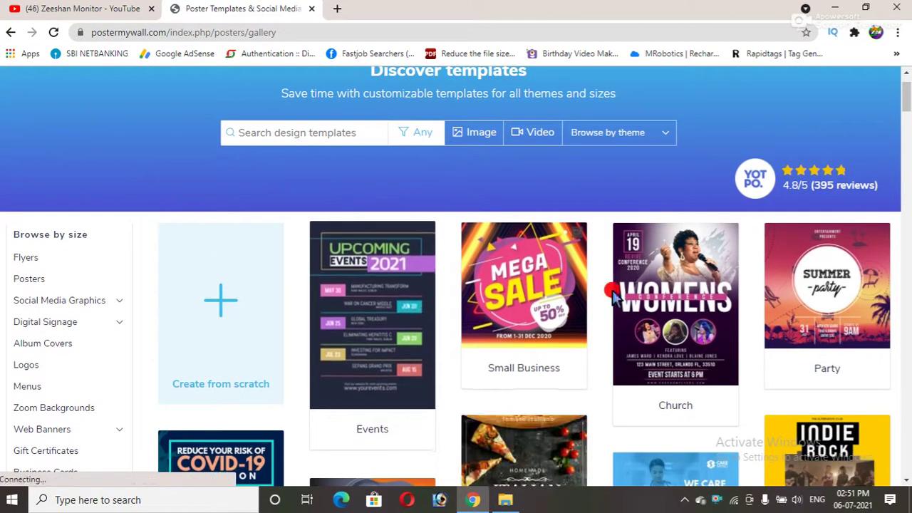
pyautogui.scroll(-3, 661, 289)
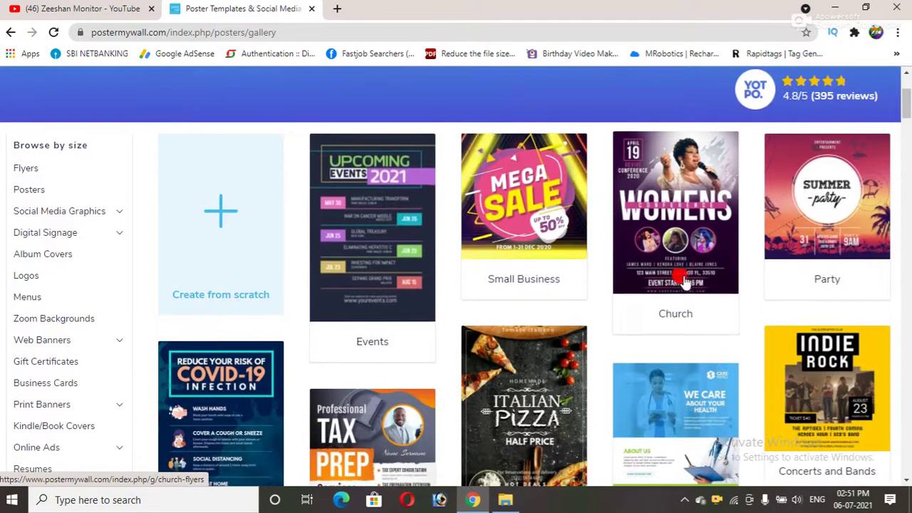
pyautogui.scroll(3, 662, 289)
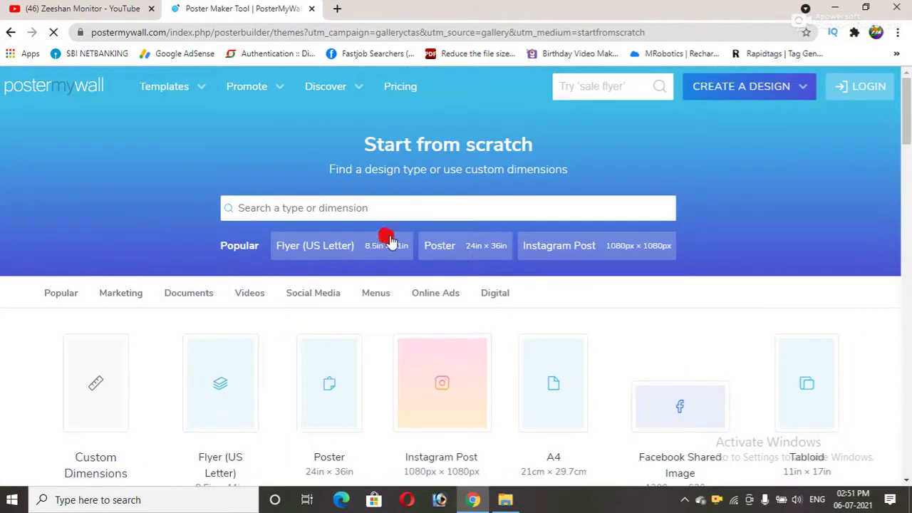
pyautogui.scroll(-1, 354, 254)
pyautogui.scroll(-2, 354, 255)
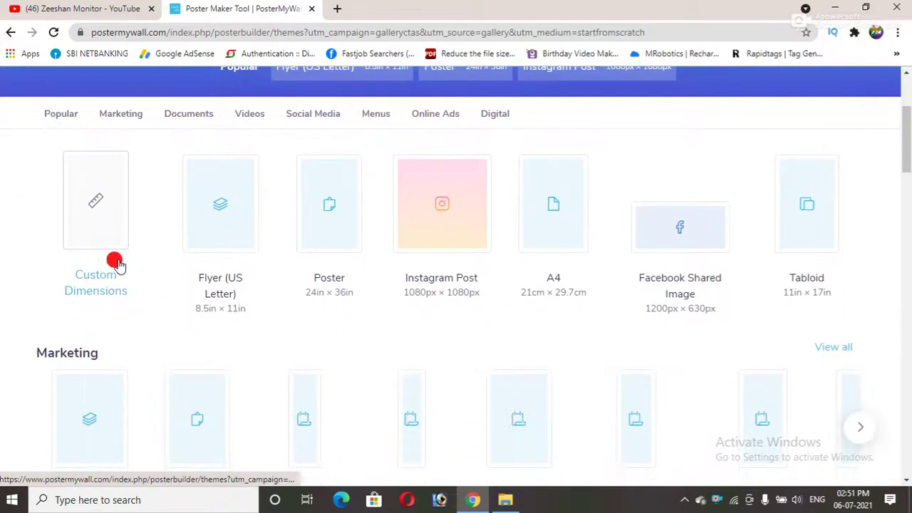
pyautogui.scroll(1, 143, 196)
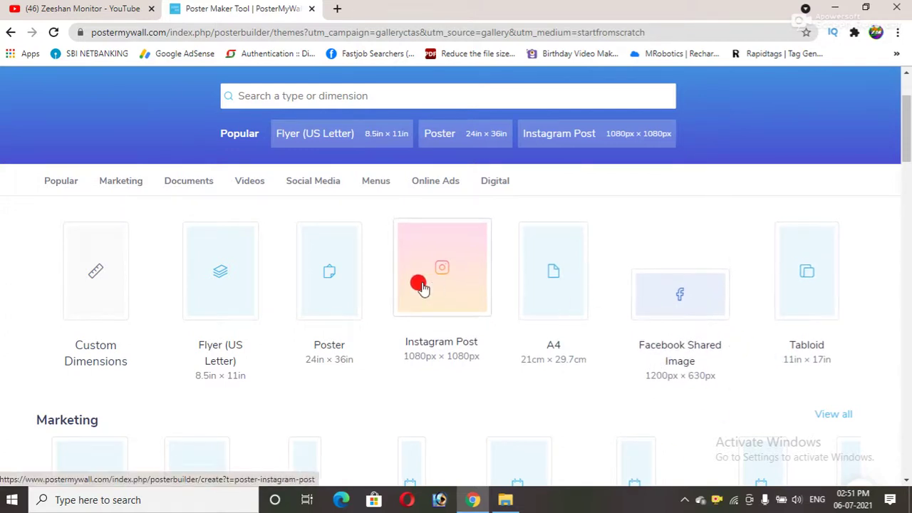
pyautogui.scroll(-2, 138, 321)
pyautogui.scroll(-5, 137, 321)
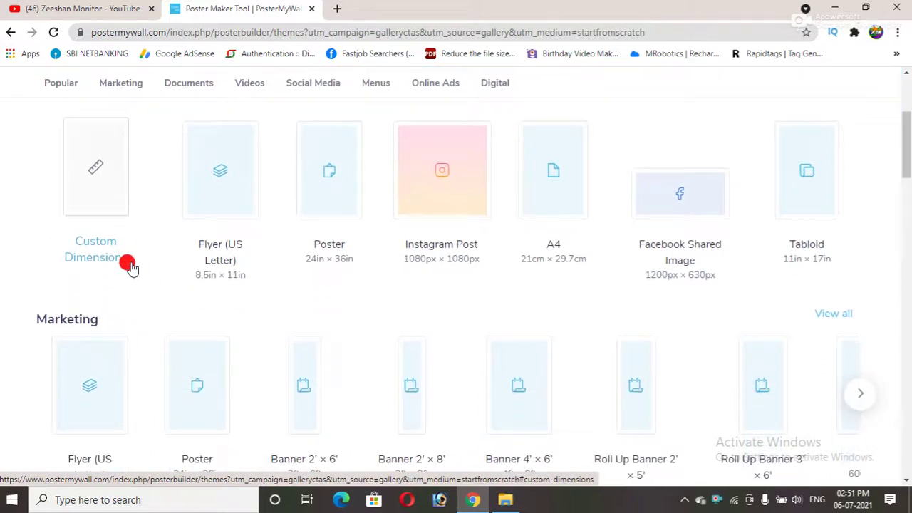
pyautogui.scroll(-3, 207, 292)
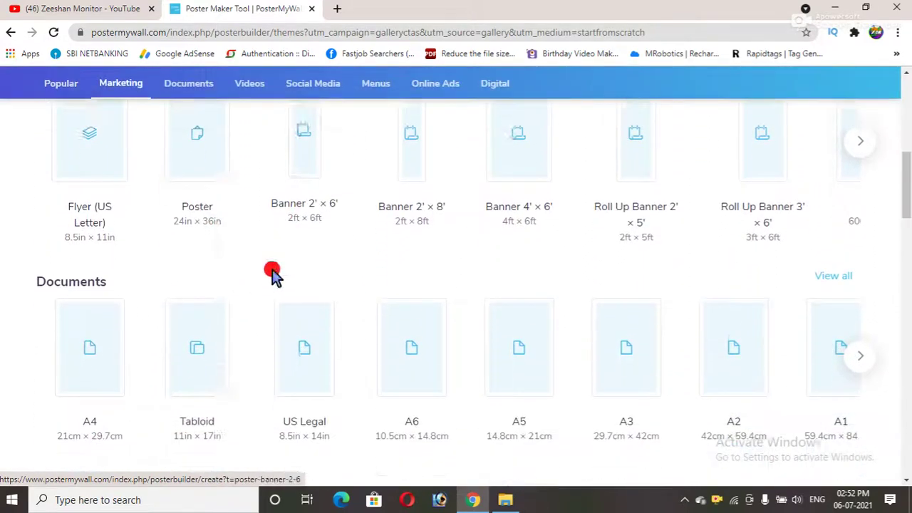
pyautogui.scroll(-2, 89, 239)
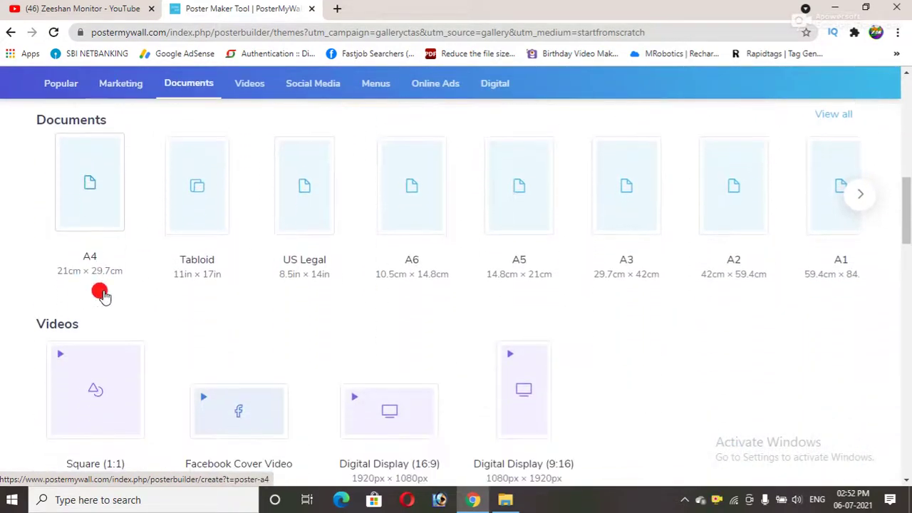
pyautogui.scroll(-3, 78, 344)
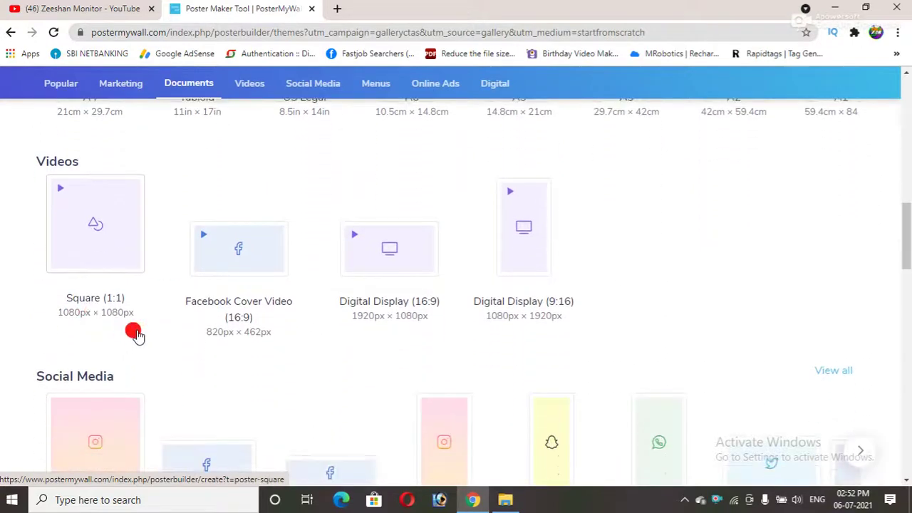
pyautogui.scroll(-1, 107, 316)
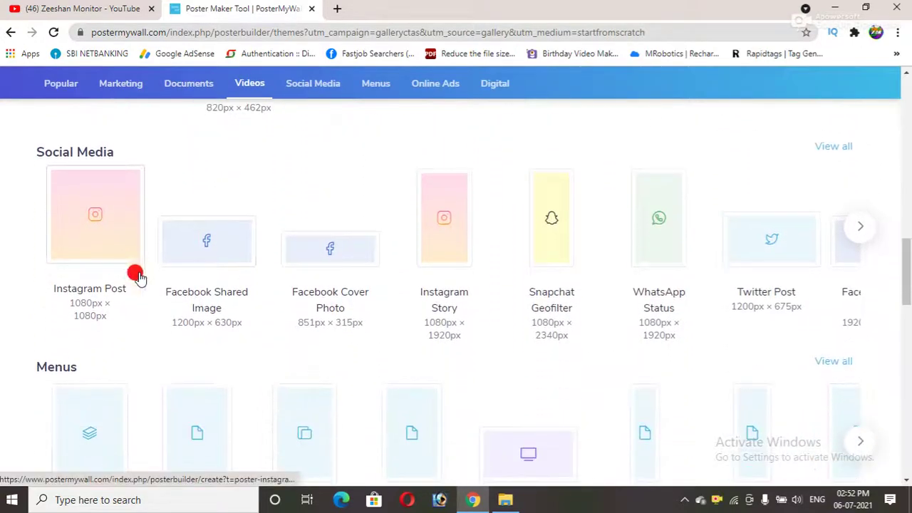
pyautogui.scroll(-1, 278, 253)
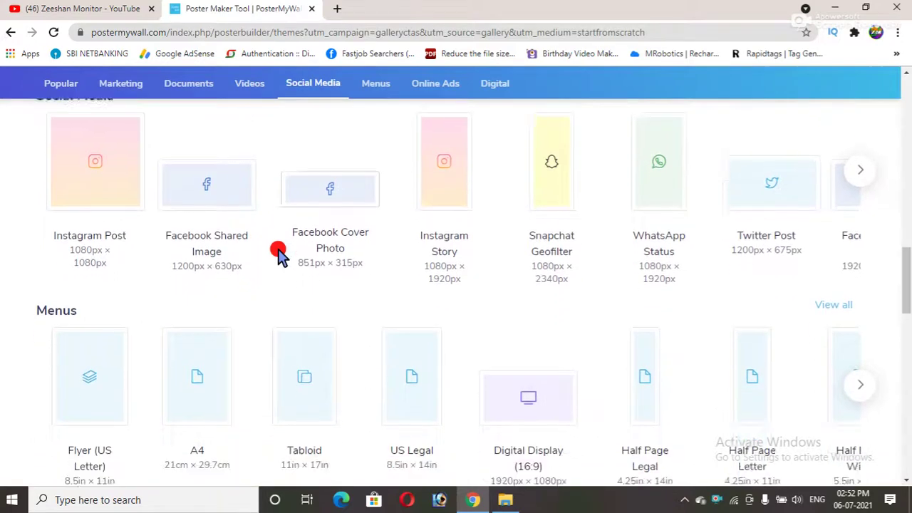
pyautogui.scroll(2, 278, 253)
pyautogui.scroll(3, 277, 252)
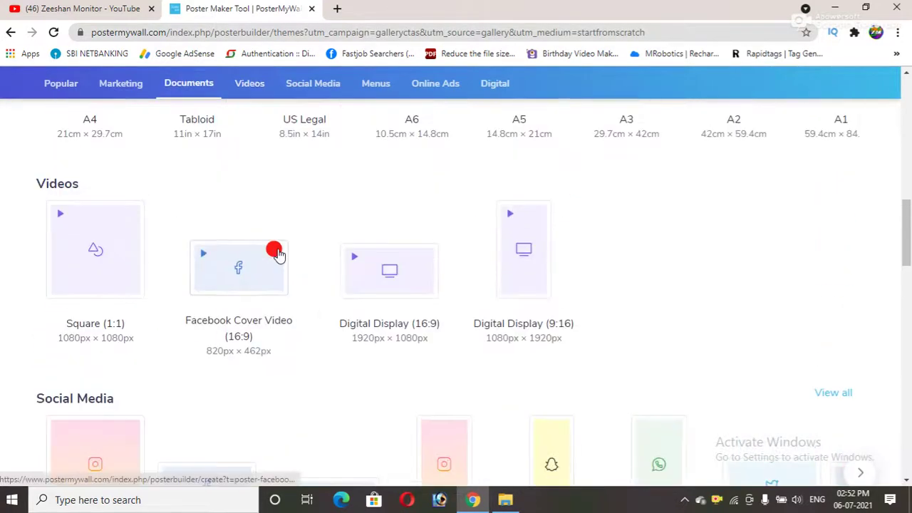
pyautogui.scroll(-3, 256, 288)
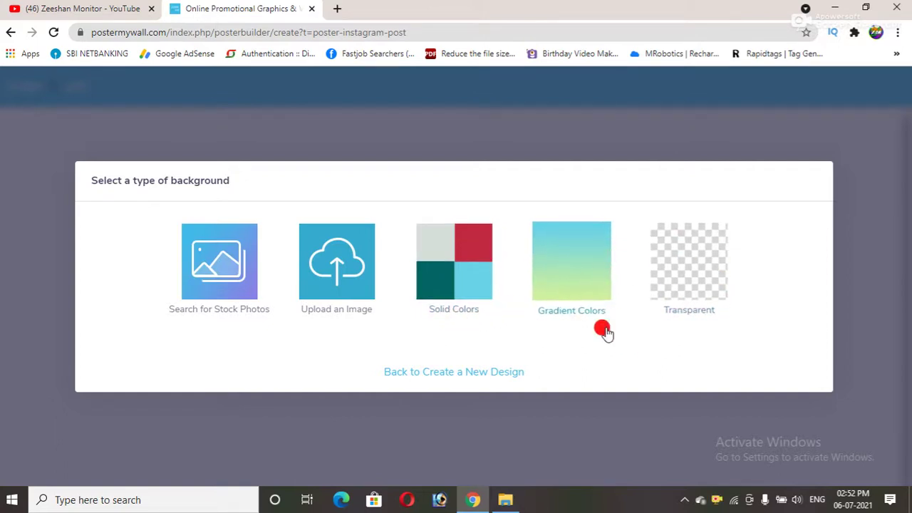
# Step: Apply the second palette swatch, a pale beige solid colour, as the post background
pyautogui.click(427, 243)
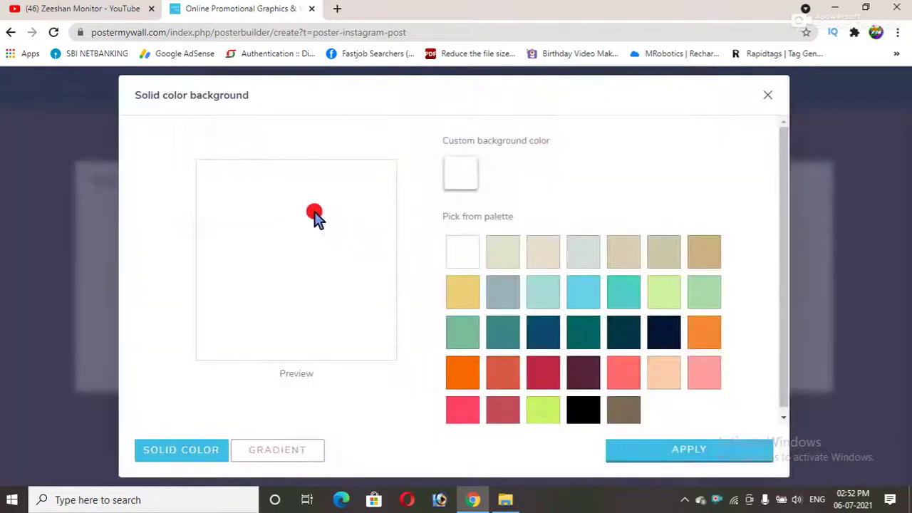
pyautogui.click(507, 257)
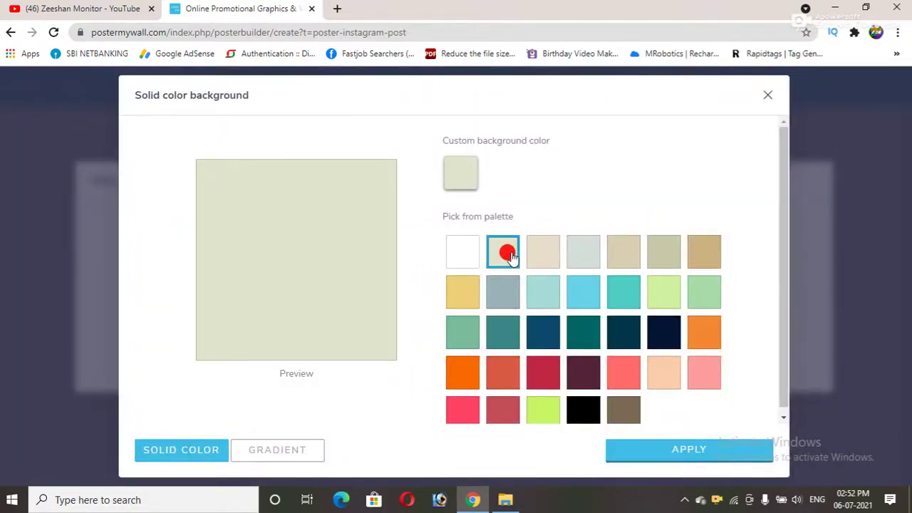
pyautogui.click(684, 452)
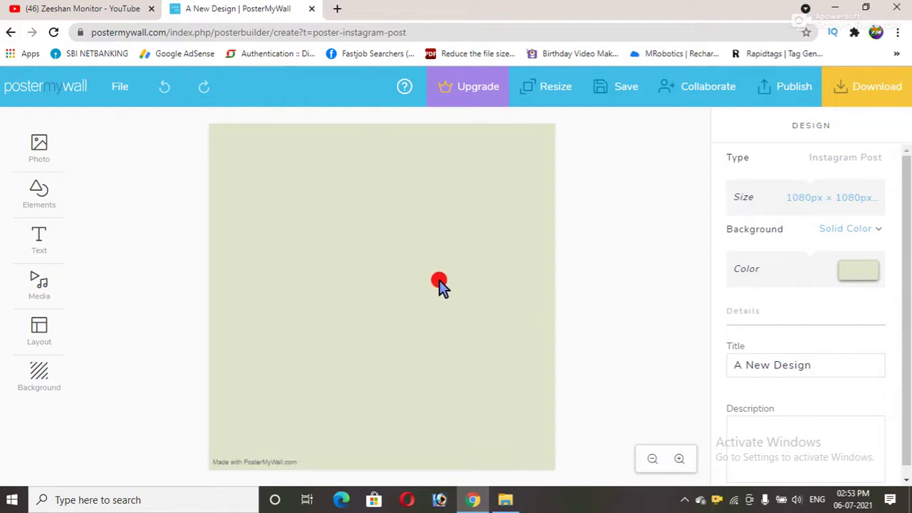
# Step: Upload a portrait photo from the F: drive through Add from My Photos
pyautogui.click(39, 157)
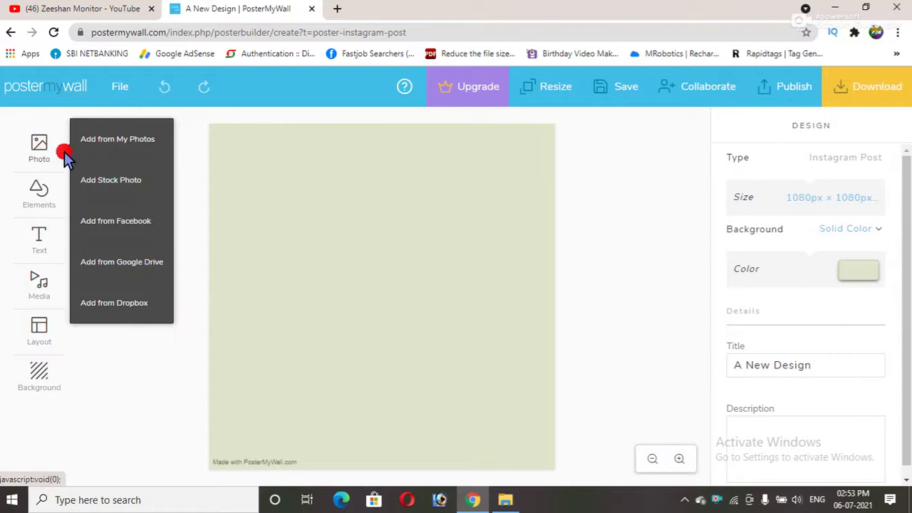
pyautogui.click(134, 150)
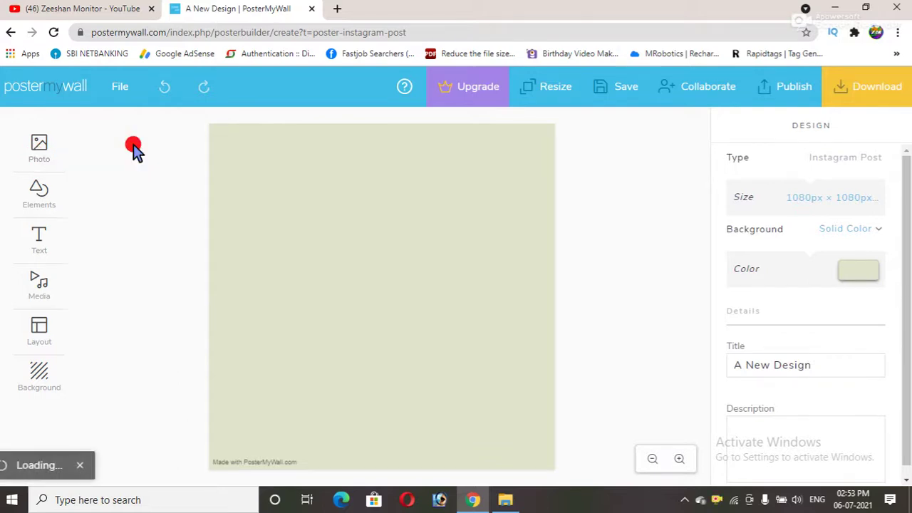
pyautogui.click(362, 262)
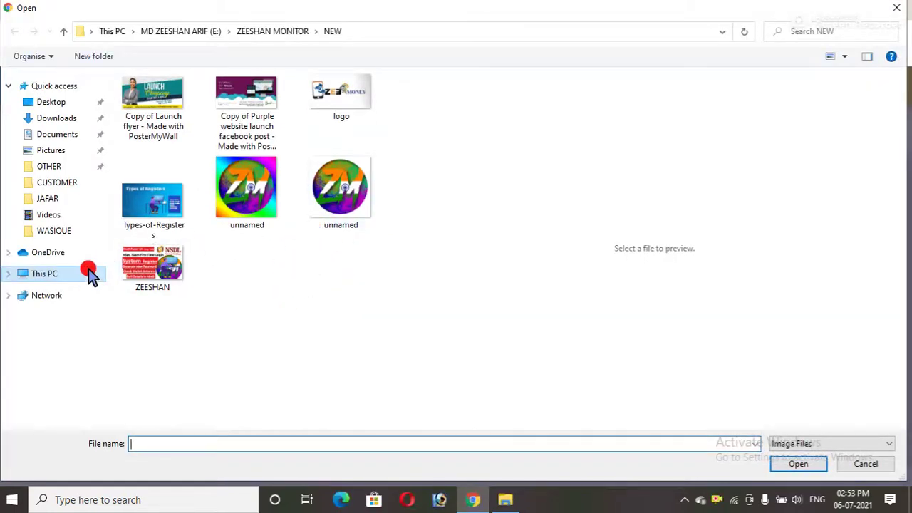
pyautogui.click(61, 274)
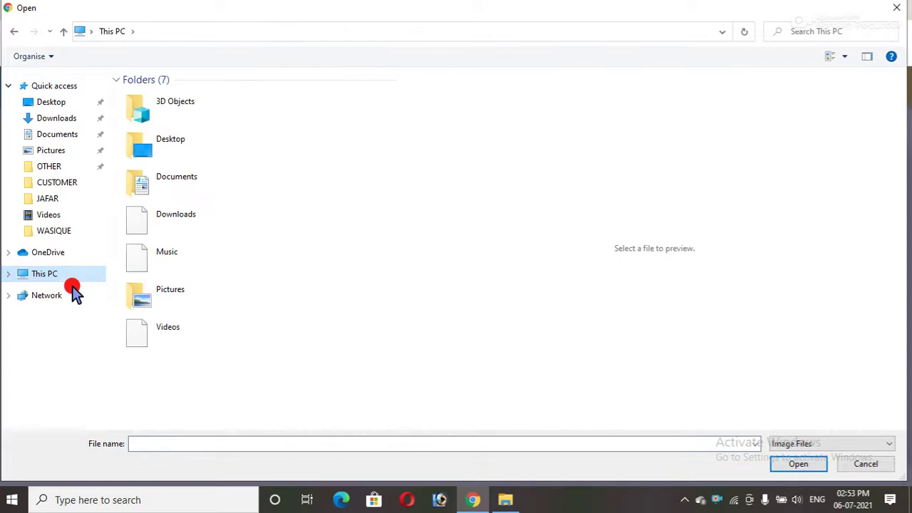
pyautogui.scroll(-3, 120, 309)
pyautogui.moveTo(397, 342); pyautogui.dragTo(385, 420)
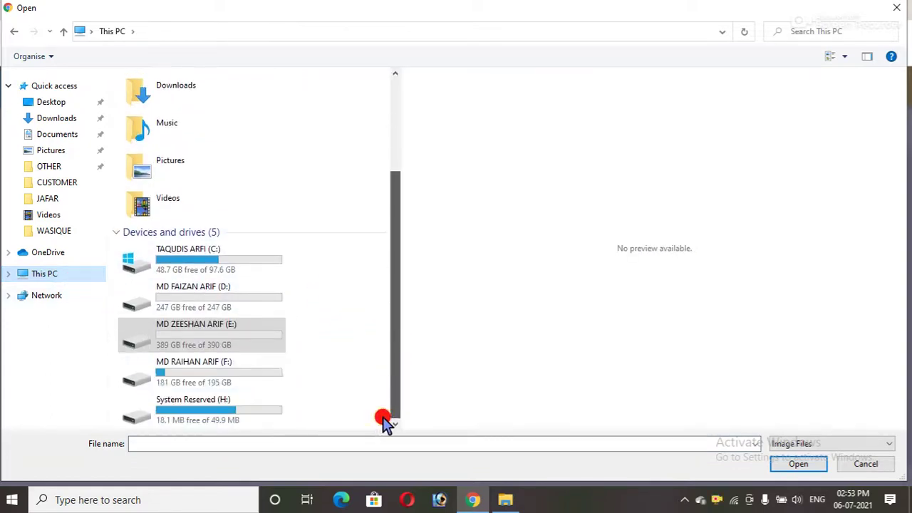
pyautogui.doubleClick(212, 375)
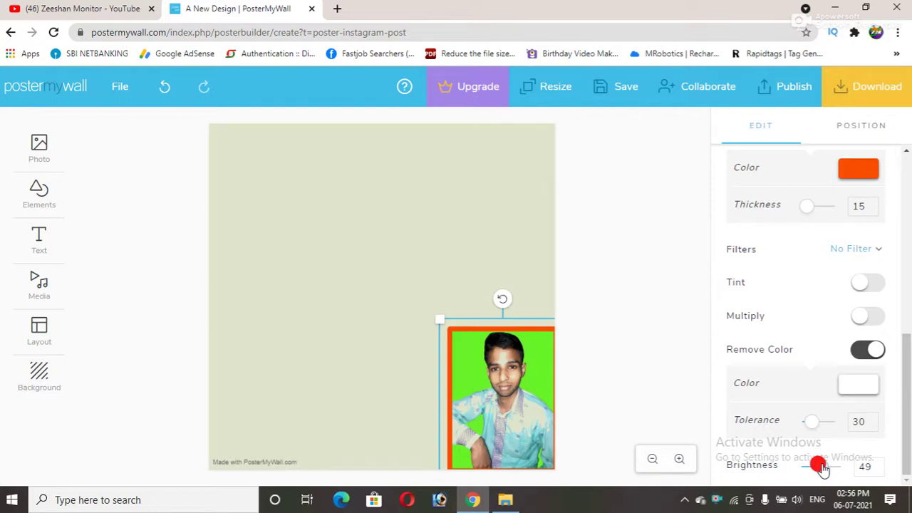
# Step: Set the lower-left circle's fill to red beside the lilac heart, then deselect it
pyautogui.click(909, 449)
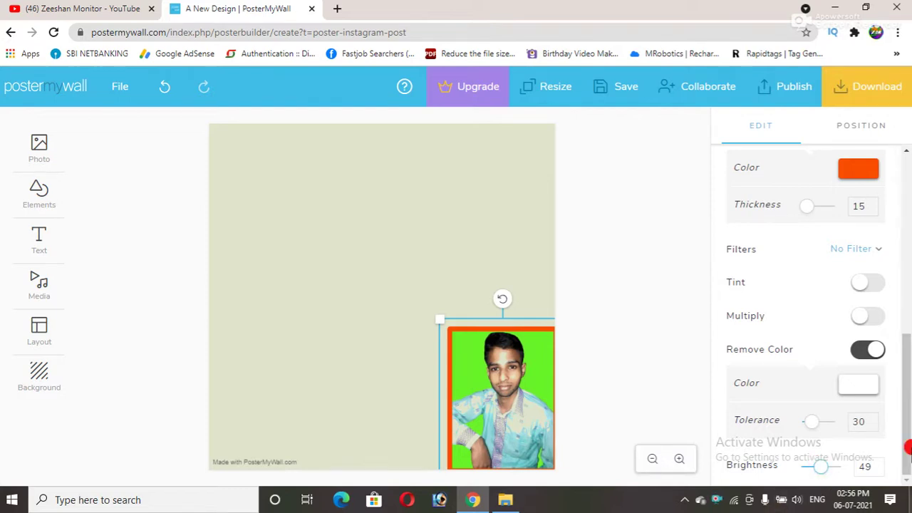
pyautogui.click(260, 345)
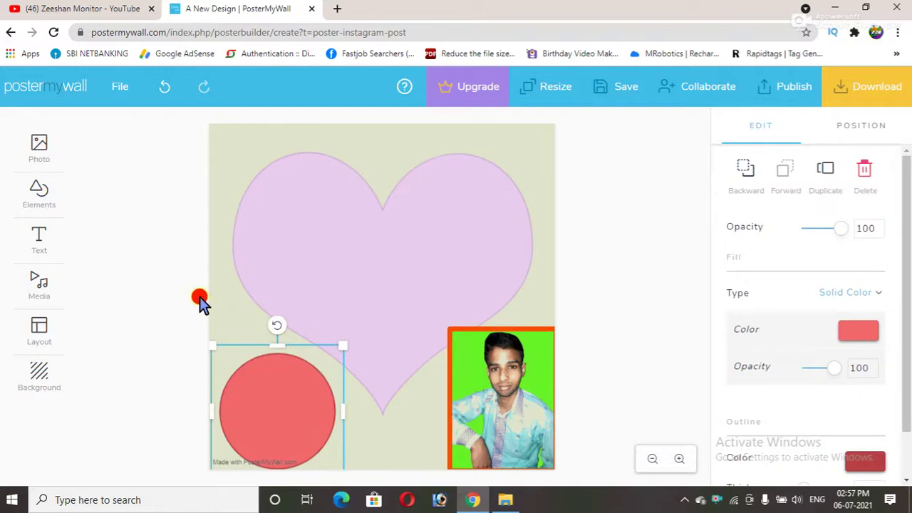
pyautogui.click(201, 303)
pyautogui.click(271, 399)
pyautogui.click(790, 303)
pyautogui.scroll(-1, 799, 302)
pyautogui.scroll(1, 798, 306)
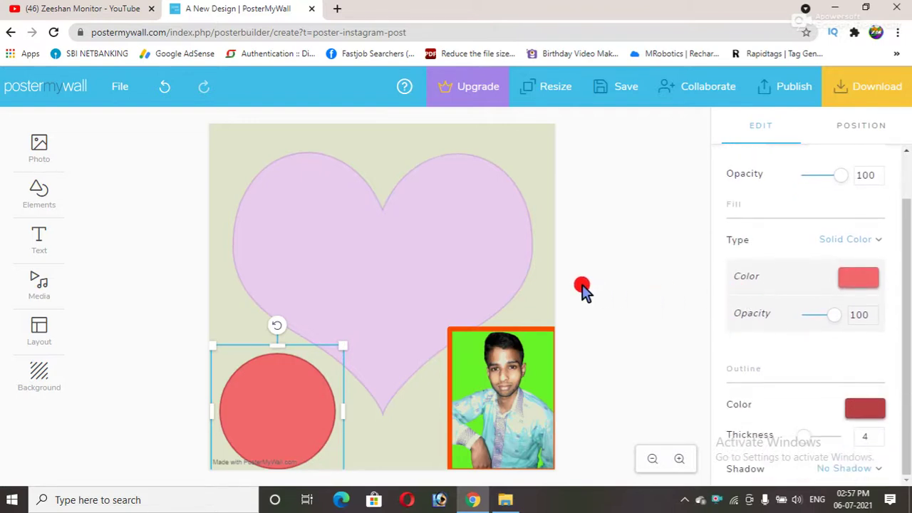
pyautogui.click(608, 271)
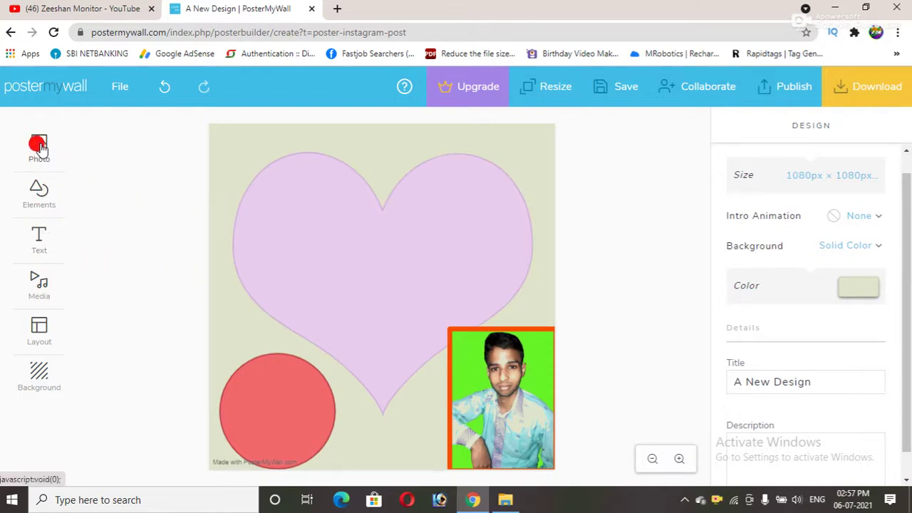
# Step: Add a text box and replace 'add your text' with the person's name
pyautogui.click(32, 239)
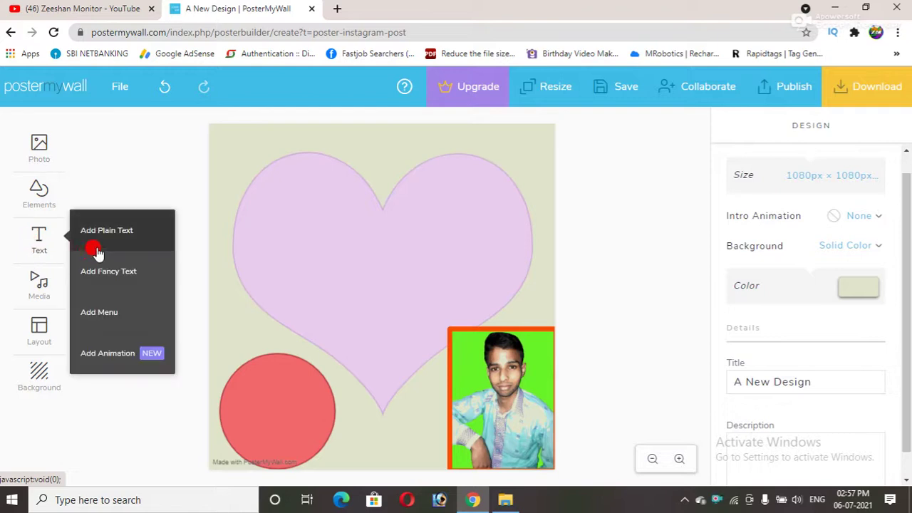
pyautogui.click(100, 231)
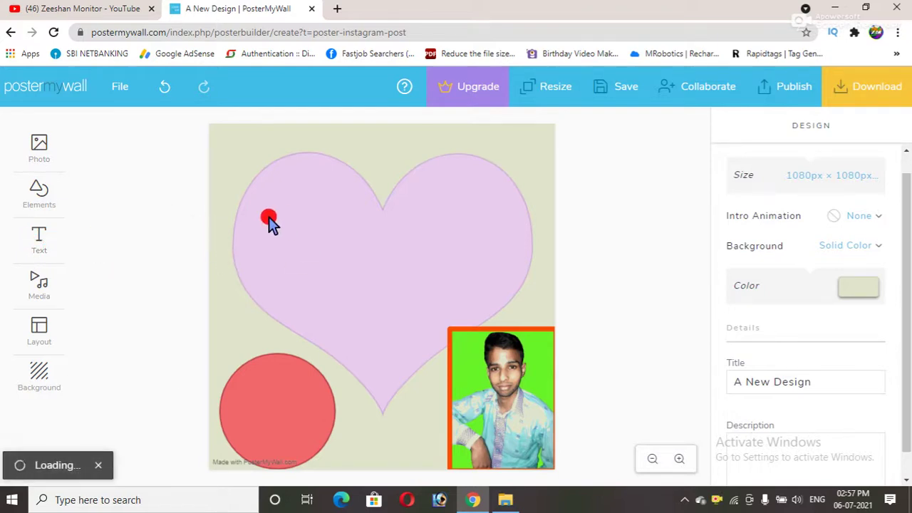
pyautogui.click(317, 187)
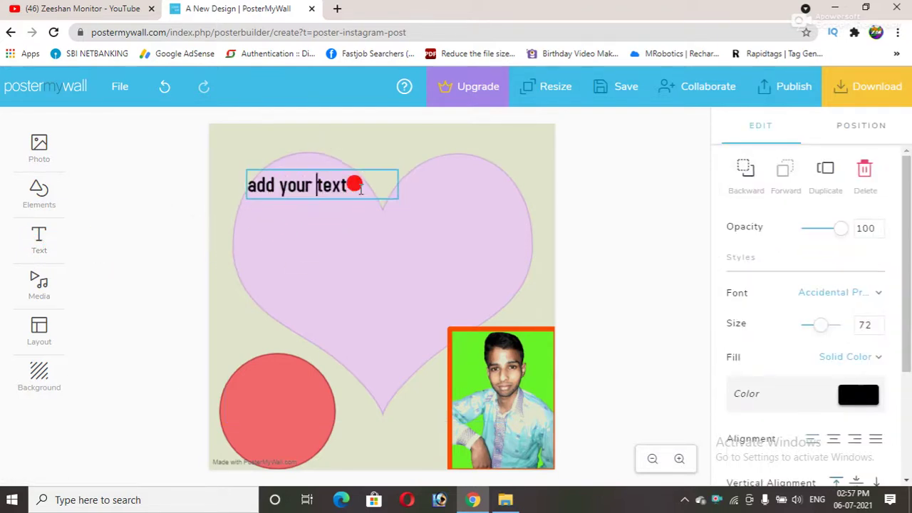
pyautogui.moveTo(355, 184); pyautogui.dragTo(215, 184)
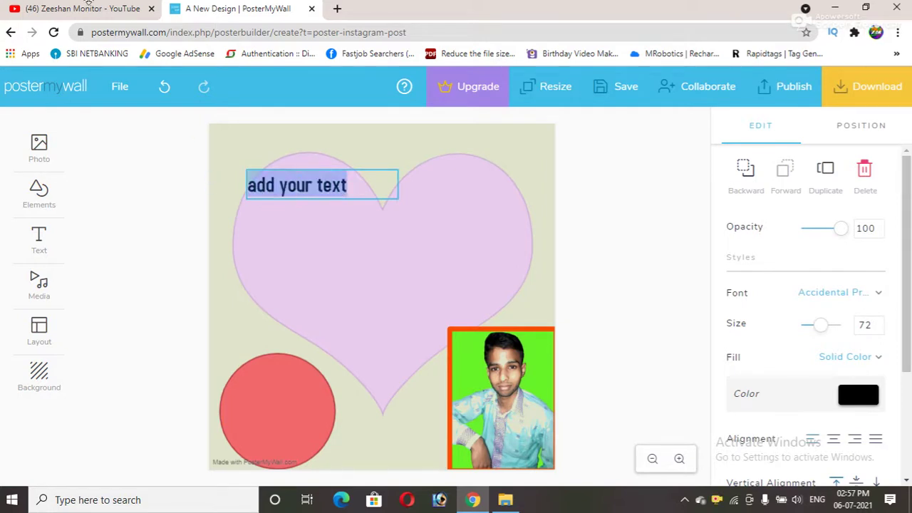
pyautogui.write('Zeeshan Arif')
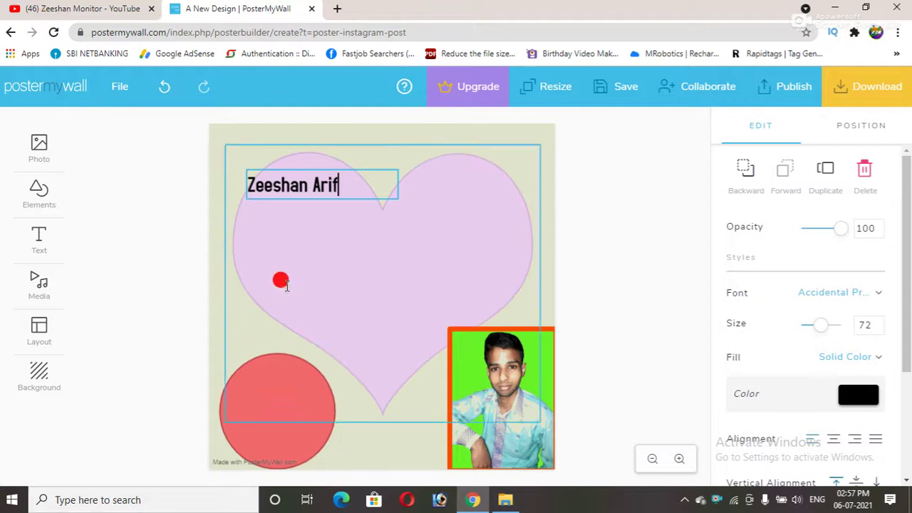
# Step: Nudge the heart slightly up and to the right
pyautogui.click(325, 170)
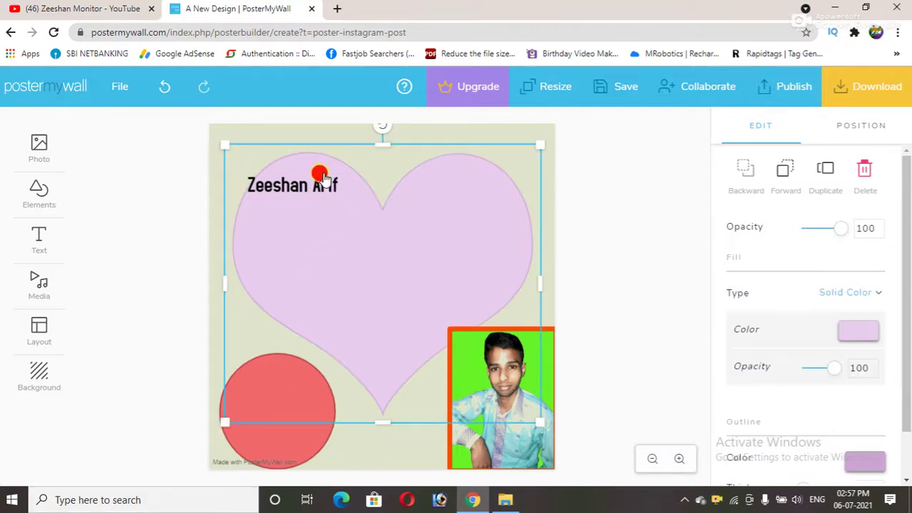
pyautogui.click(323, 179)
pyautogui.moveTo(295, 171); pyautogui.dragTo(295, 150)
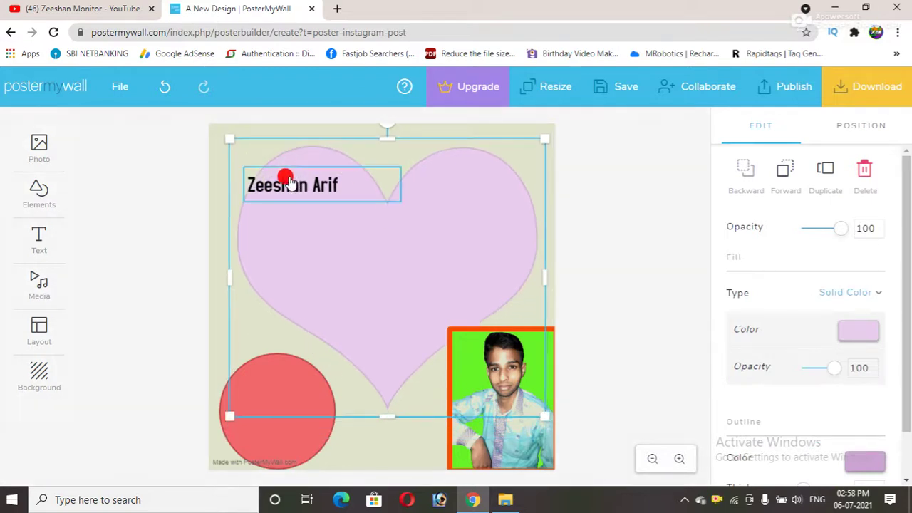
# Step: Move the name onto the bottom-right photo's lower edge and delete the pasted photo copy
pyautogui.click(290, 182)
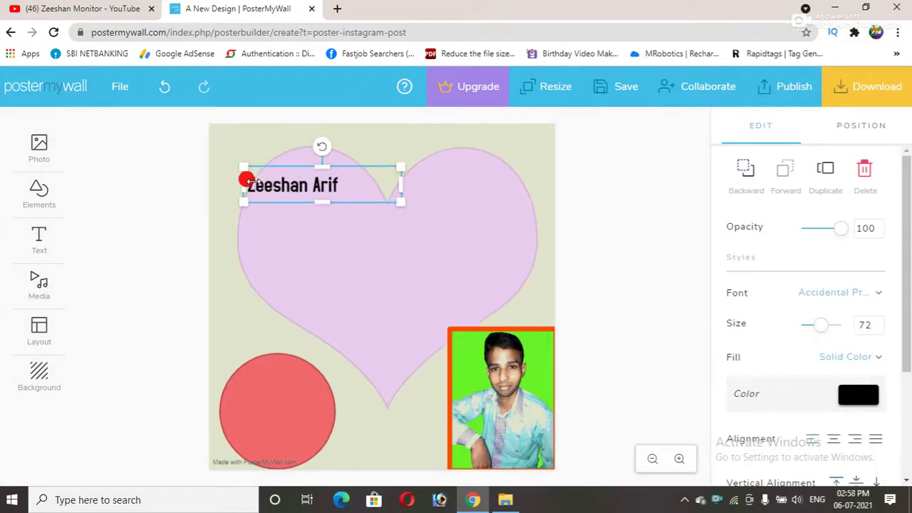
pyautogui.moveTo(254, 185); pyautogui.dragTo(470, 455)
pyautogui.click(396, 437)
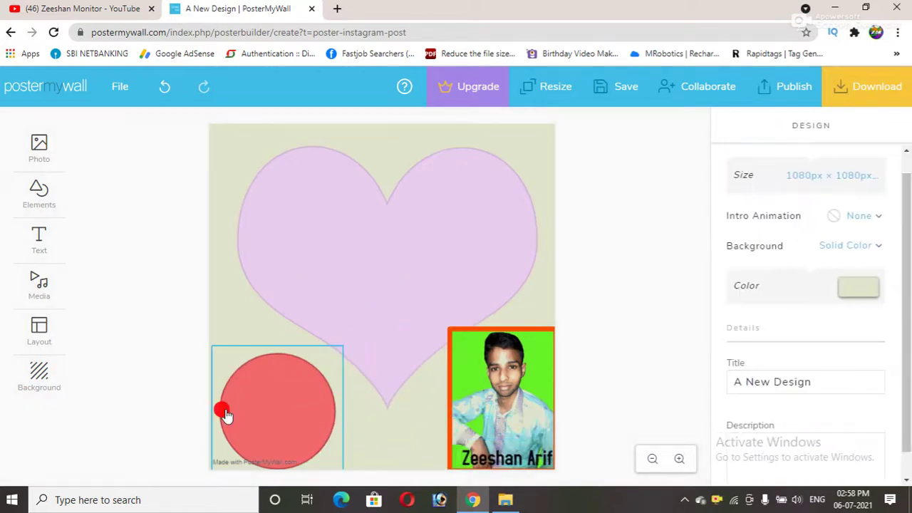
pyautogui.hotkey('ctrl', 'v')
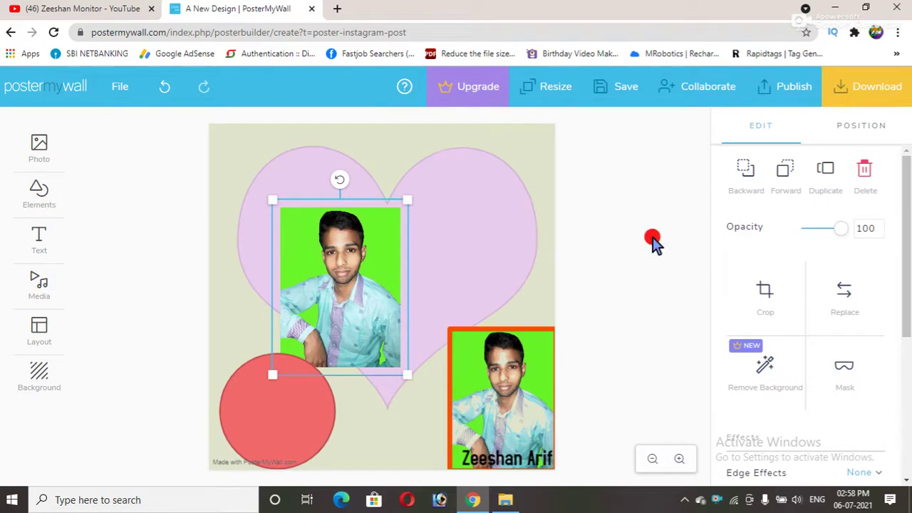
pyautogui.click(871, 178)
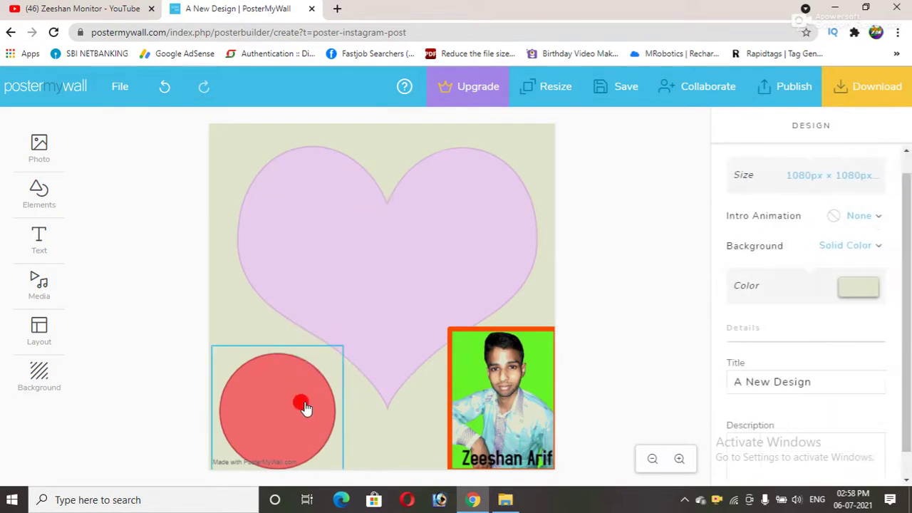
pyautogui.click(287, 385)
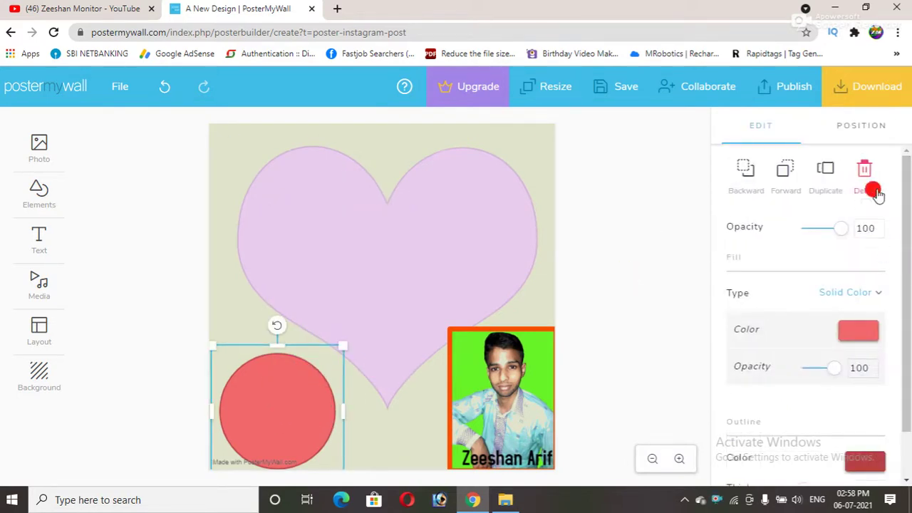
# Step: Add a Slanted Sports Schedule with its three default rows, starting Jul 06
pyautogui.click(627, 295)
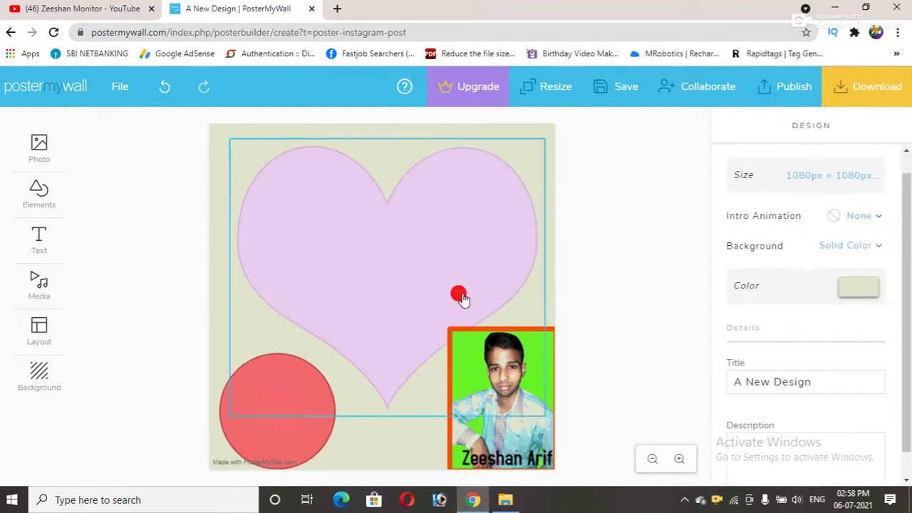
pyautogui.click(44, 340)
pyautogui.click(92, 323)
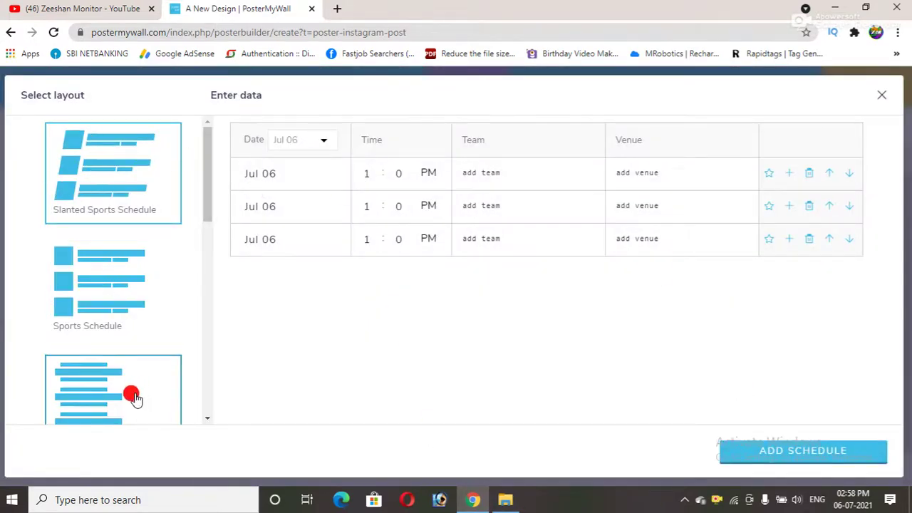
pyautogui.scroll(-1, 103, 249)
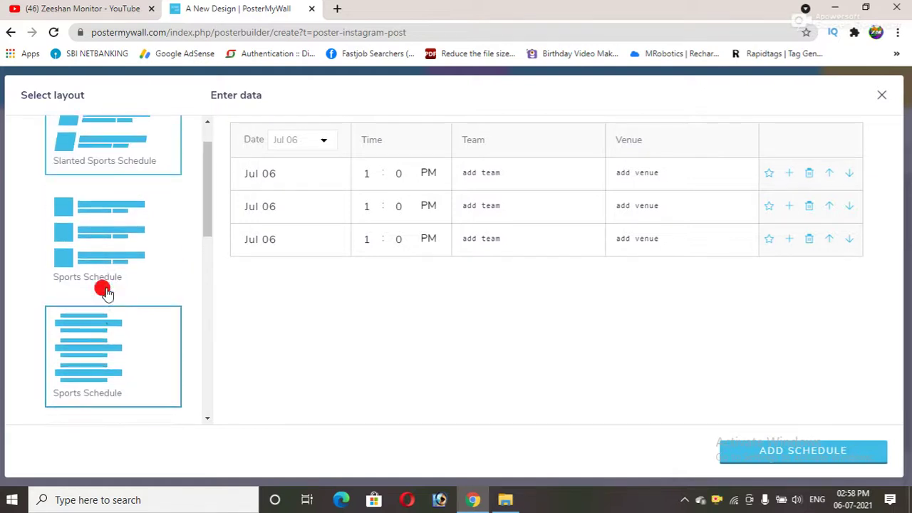
pyautogui.scroll(-2, 107, 281)
pyautogui.scroll(3, 109, 283)
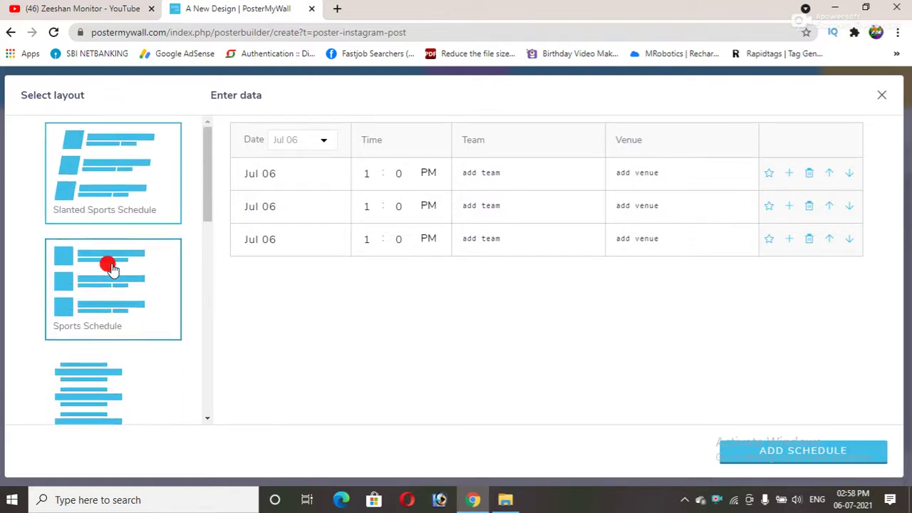
pyautogui.click(141, 164)
pyautogui.click(281, 177)
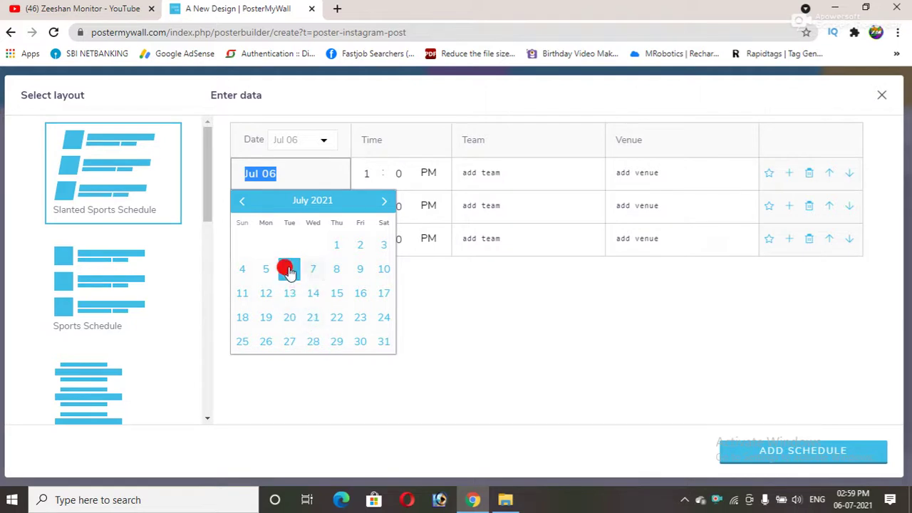
pyautogui.press('Tab')
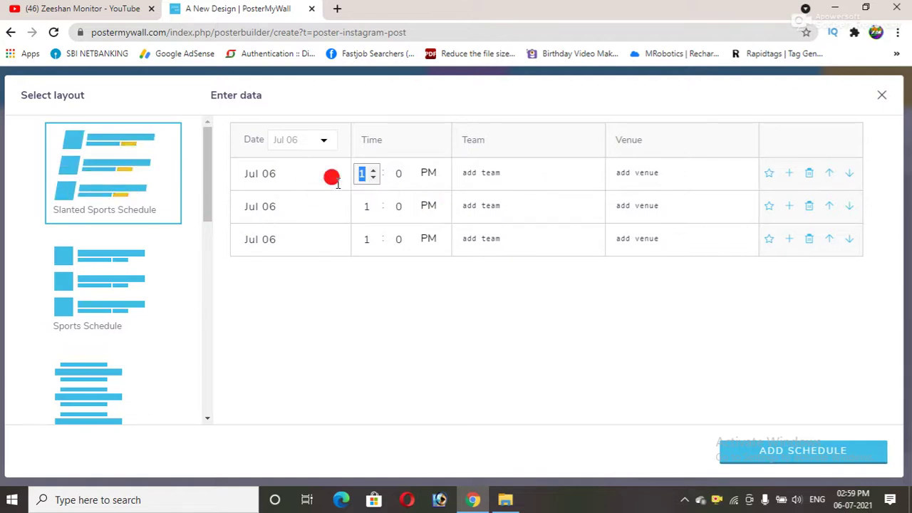
pyautogui.click(465, 298)
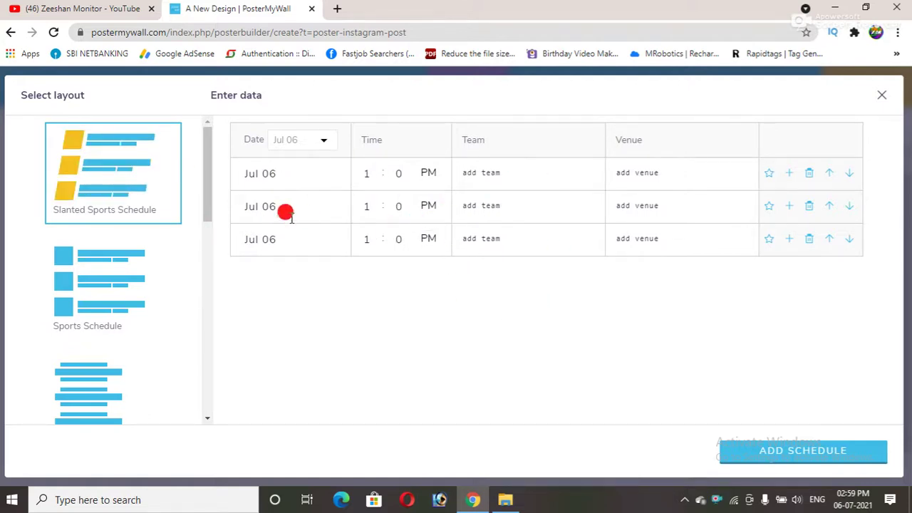
pyautogui.click(796, 452)
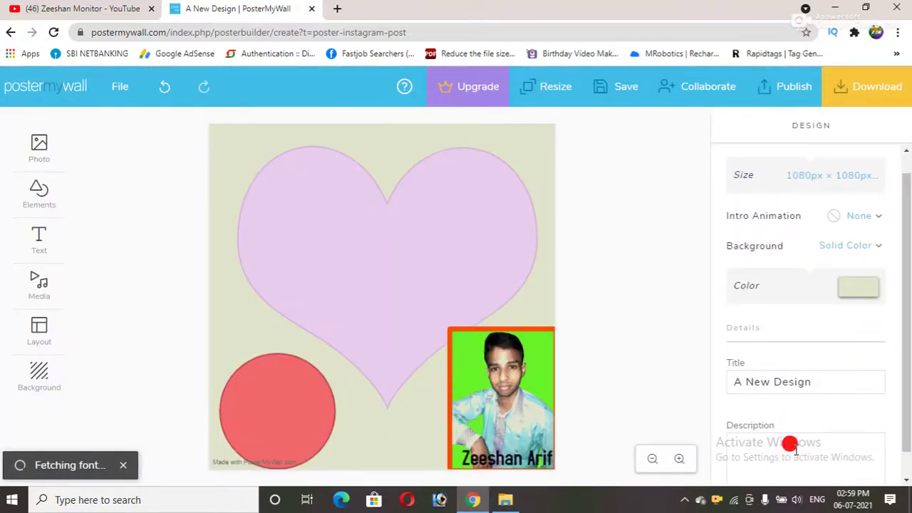
# Step: Move the event schedule to the lower left and lift the red circle upward
pyautogui.moveTo(374, 216); pyautogui.dragTo(321, 299)
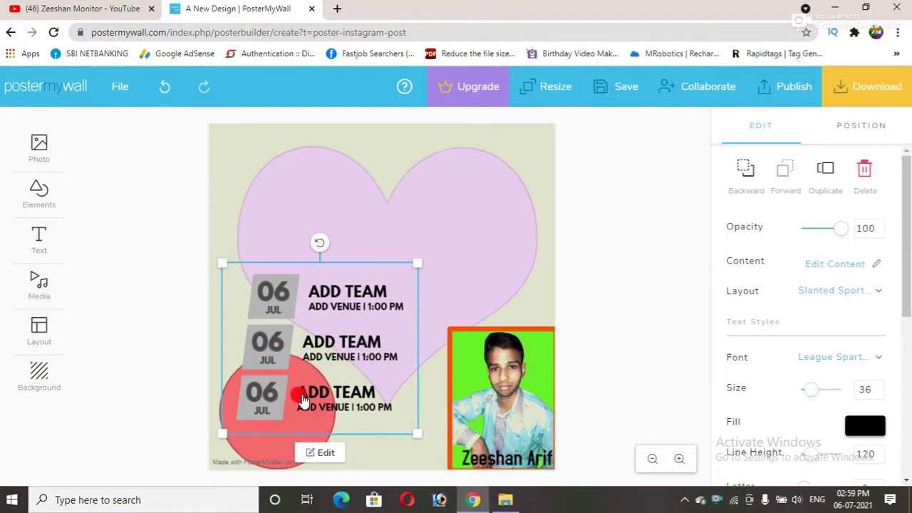
pyautogui.moveTo(247, 274); pyautogui.dragTo(299, 183)
pyautogui.click(244, 402)
pyautogui.moveTo(243, 403); pyautogui.dragTo(254, 306)
# Step: Shrink the heart into the top right and place the red circle at top left
pyautogui.click(328, 232)
pyautogui.click(330, 240)
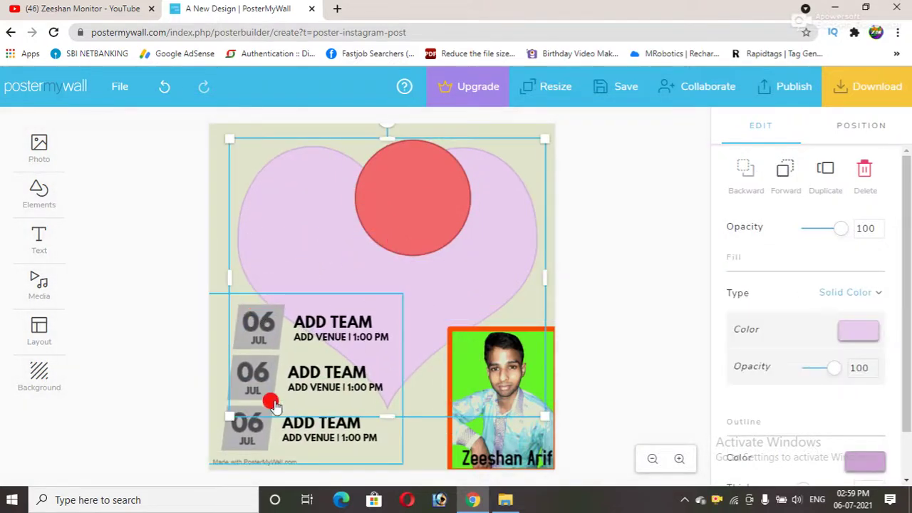
pyautogui.moveTo(225, 417); pyautogui.dragTo(324, 246)
pyautogui.moveTo(416, 187); pyautogui.dragTo(284, 185)
pyautogui.click(487, 207)
pyautogui.moveTo(469, 202); pyautogui.dragTo(474, 202)
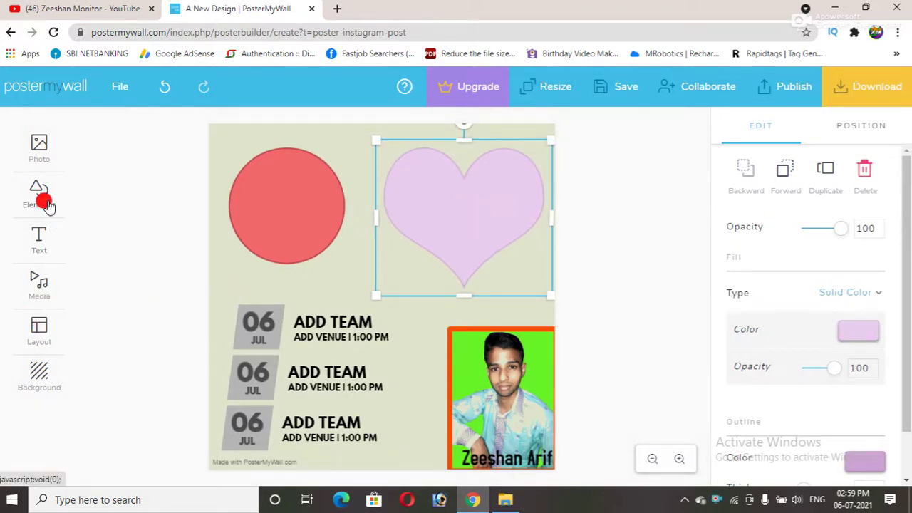
# Step: Select the event schedule and open its Edit Content data
pyautogui.click(151, 228)
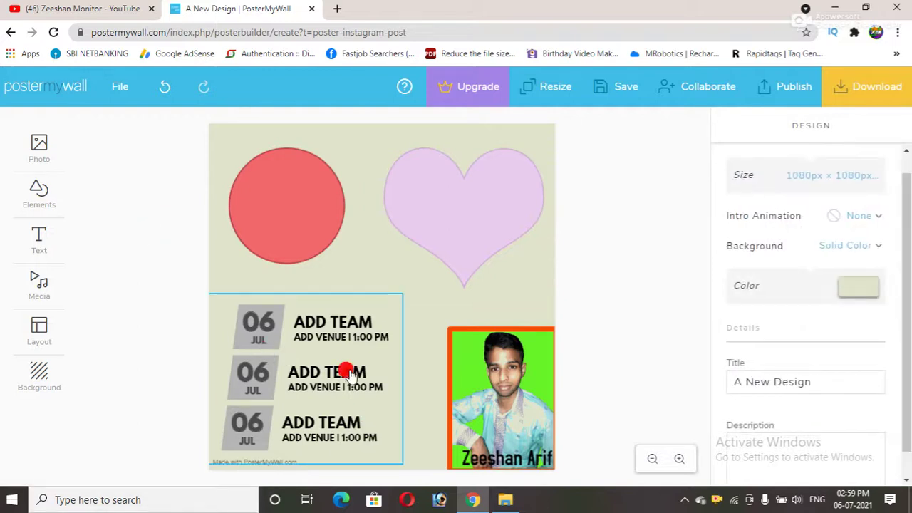
pyautogui.click(329, 338)
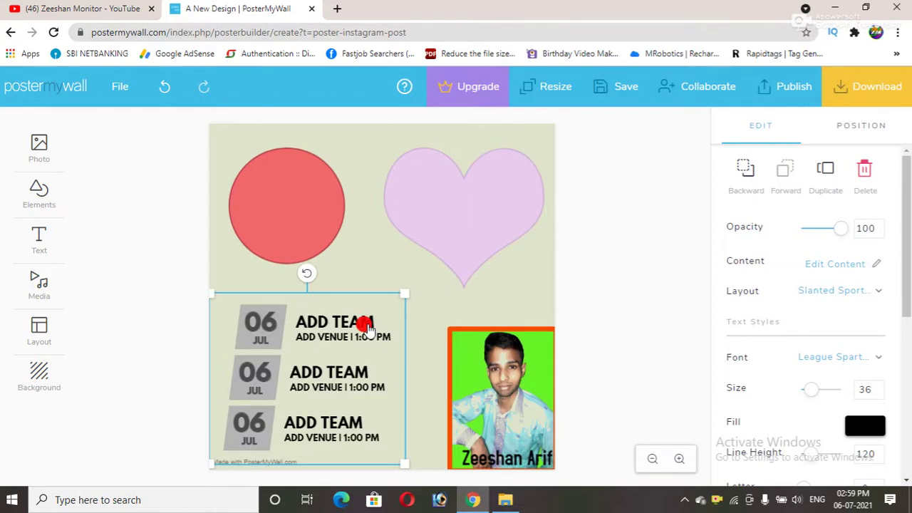
pyautogui.click(875, 268)
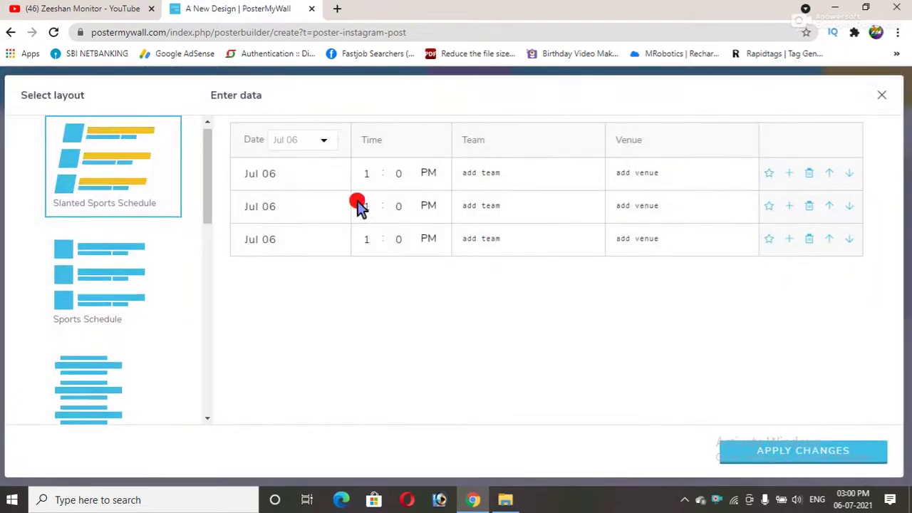
# Step: Set schedule dates to Jul 06, 07 and 08 with start times 1:00, 3:00 and 4:00 PM
pyautogui.click(281, 166)
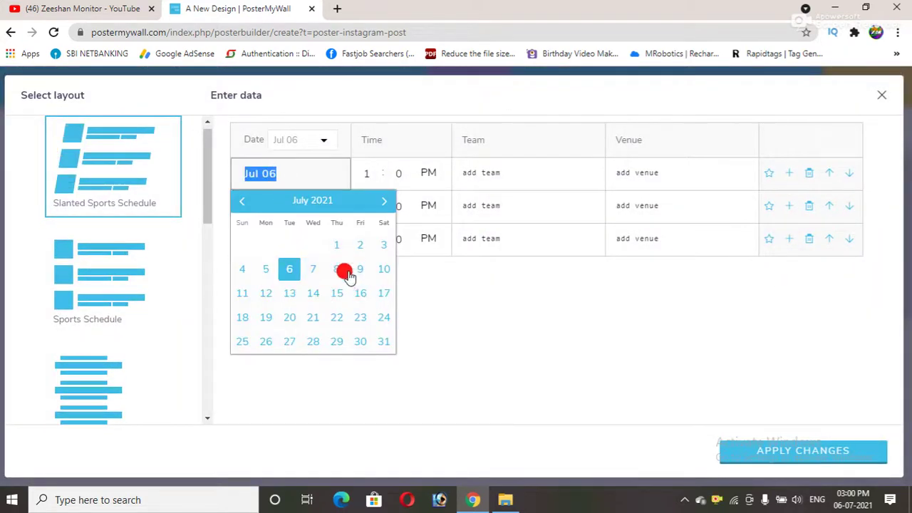
pyautogui.click(297, 219)
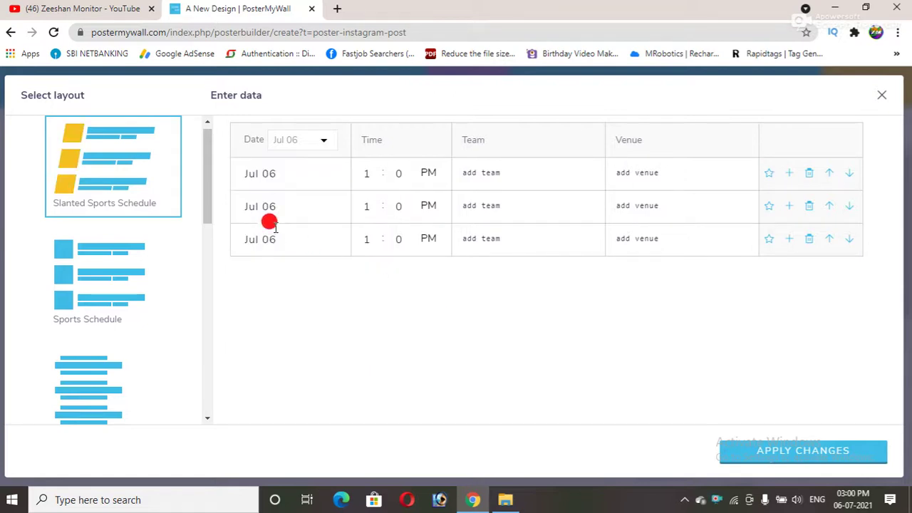
pyautogui.click(313, 302)
pyautogui.click(269, 236)
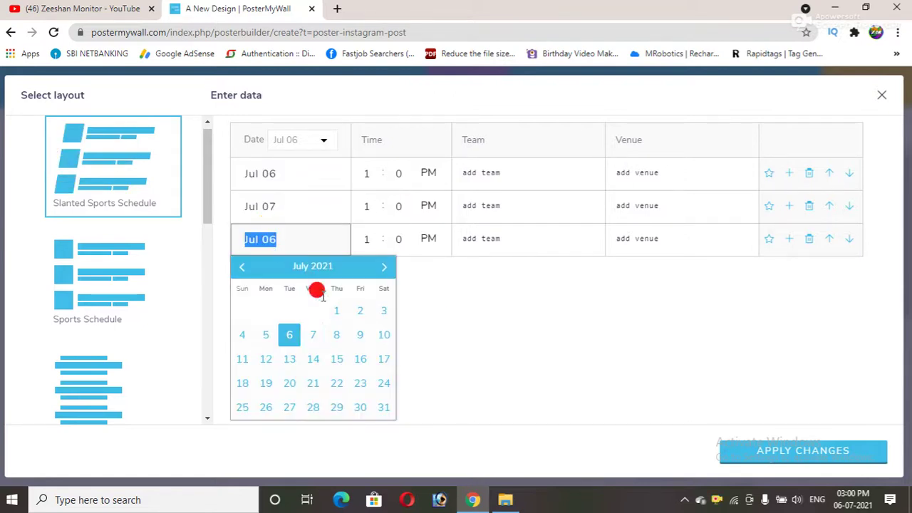
pyautogui.click(336, 334)
pyautogui.click(373, 208)
pyautogui.click(373, 210)
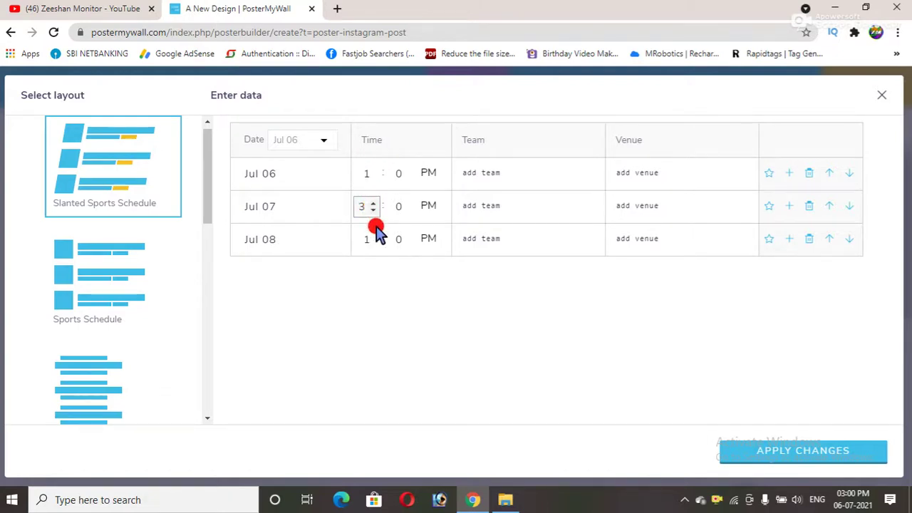
pyautogui.click(518, 299)
# Step: Enter teams F1–F3 with venue BIHAR, star the Jul 08 entry, and apply the changes
pyautogui.click(484, 170)
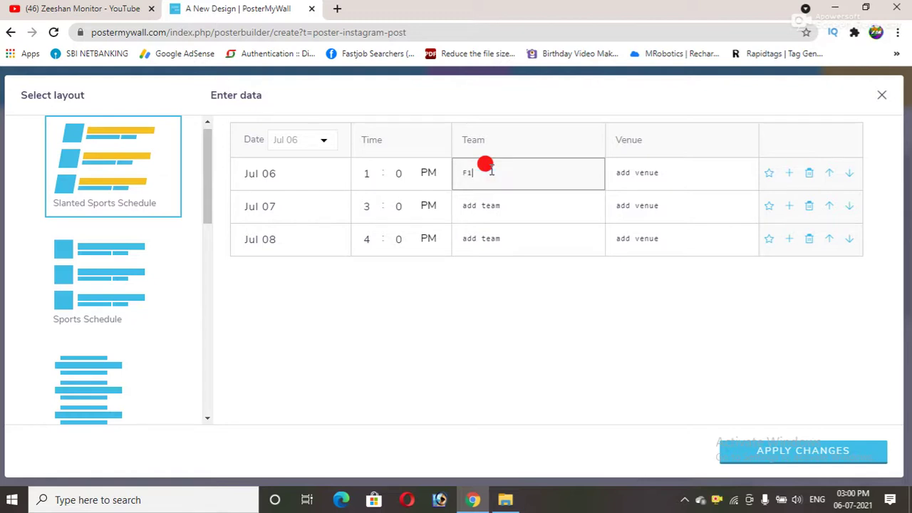
pyautogui.click(485, 204)
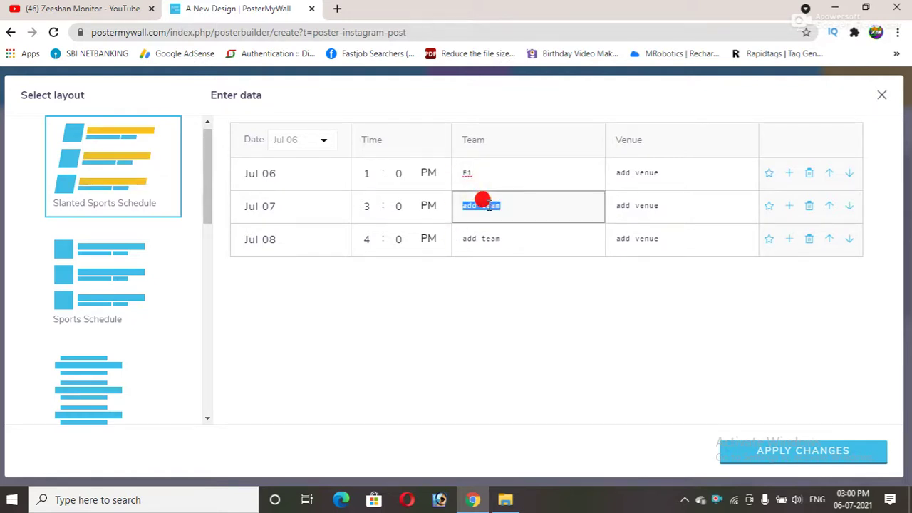
pyautogui.click(470, 243)
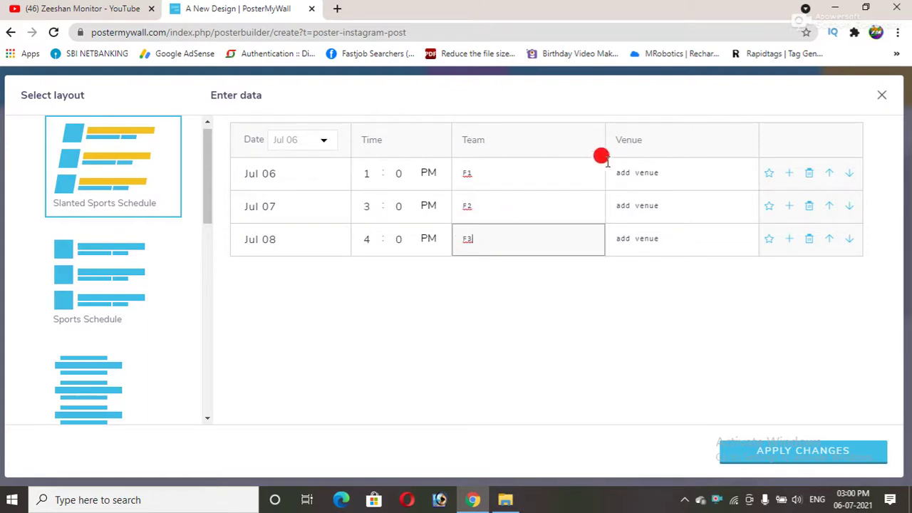
pyautogui.click(629, 175)
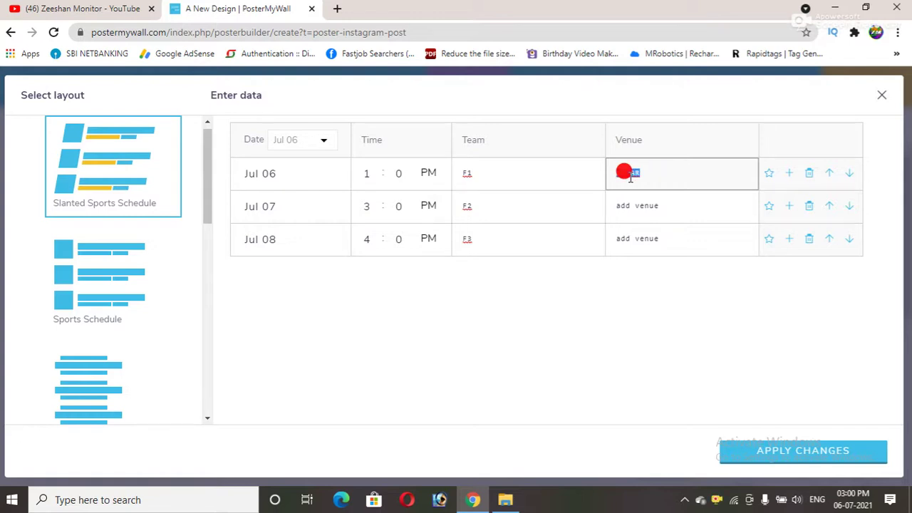
pyautogui.click(651, 205)
pyautogui.write('BIHAR')
pyautogui.click(639, 226)
pyautogui.write('BIHAR')
pyautogui.click(660, 294)
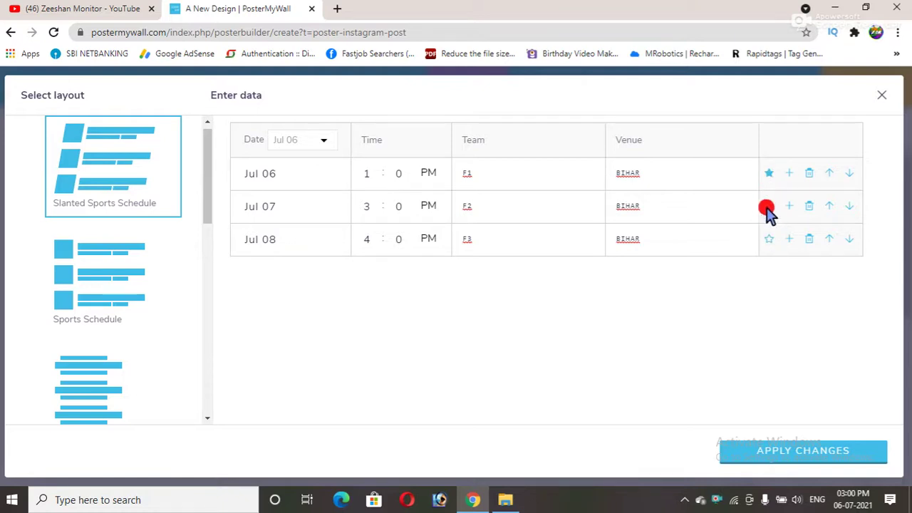
pyautogui.click(769, 239)
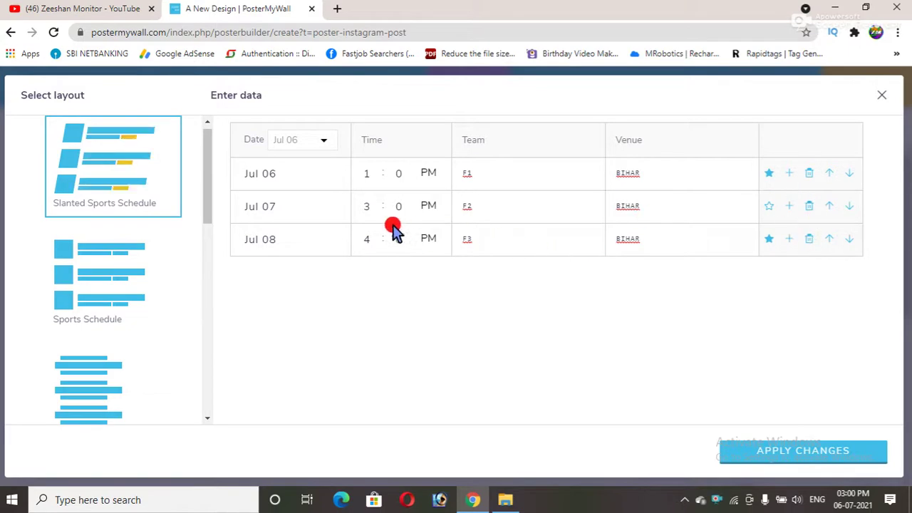
pyautogui.click(774, 452)
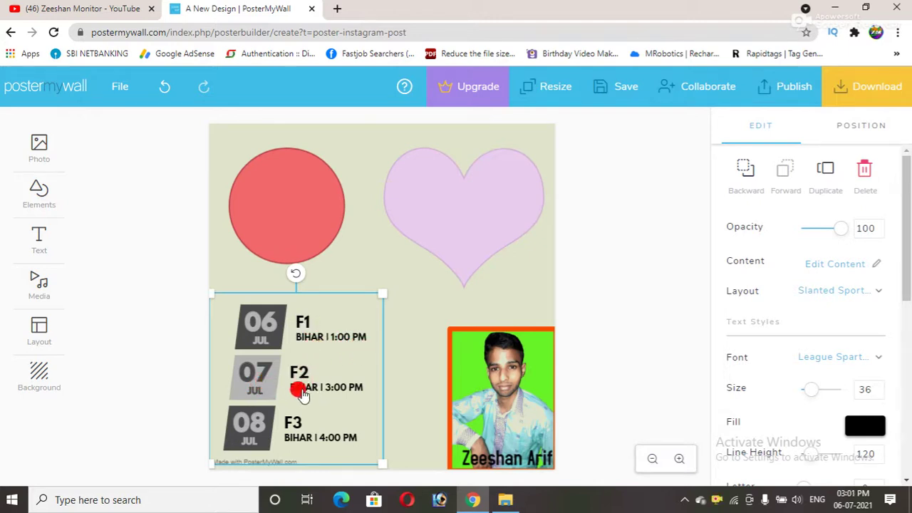
# Step: Review the background options and nudge the name caption on the photo
pyautogui.click(419, 393)
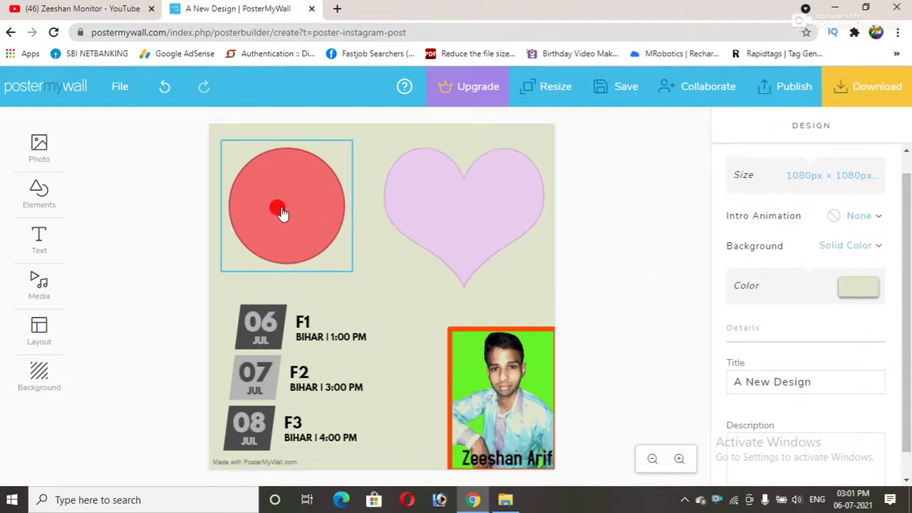
pyautogui.click(34, 376)
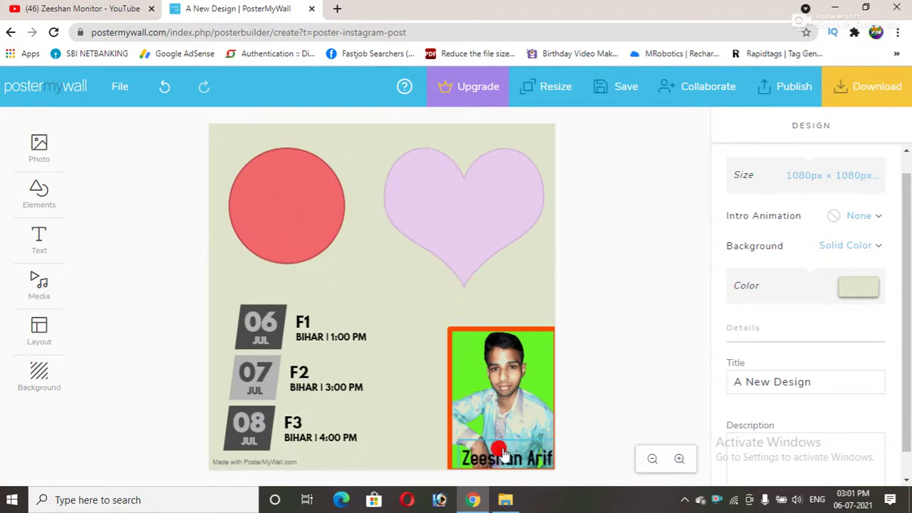
pyautogui.moveTo(507, 462); pyautogui.dragTo(502, 452)
# Step: Switch off Remove Color, set the photo to No Border, and shift it slightly left
pyautogui.click(464, 360)
pyautogui.click(458, 342)
pyautogui.moveTo(905, 285); pyautogui.dragTo(903, 391)
pyautogui.scroll(-1, 904, 391)
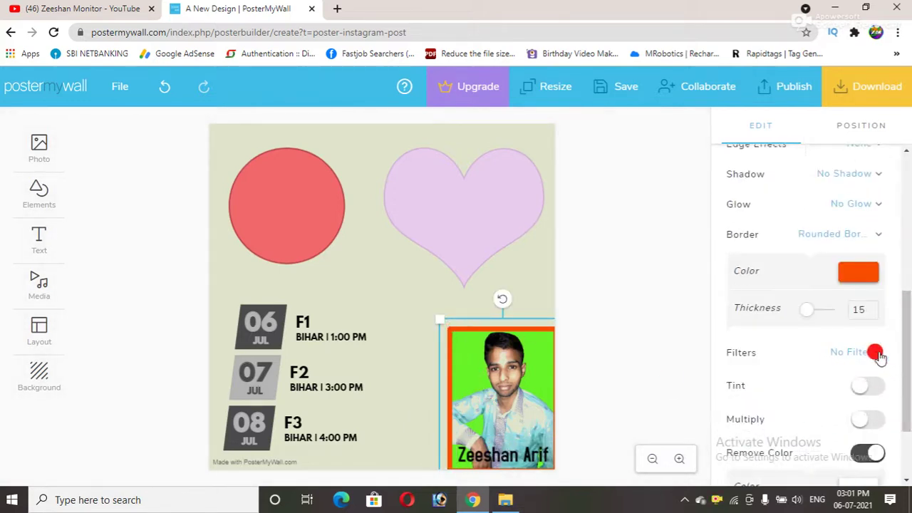
pyautogui.scroll(-1, 906, 385)
pyautogui.click(864, 373)
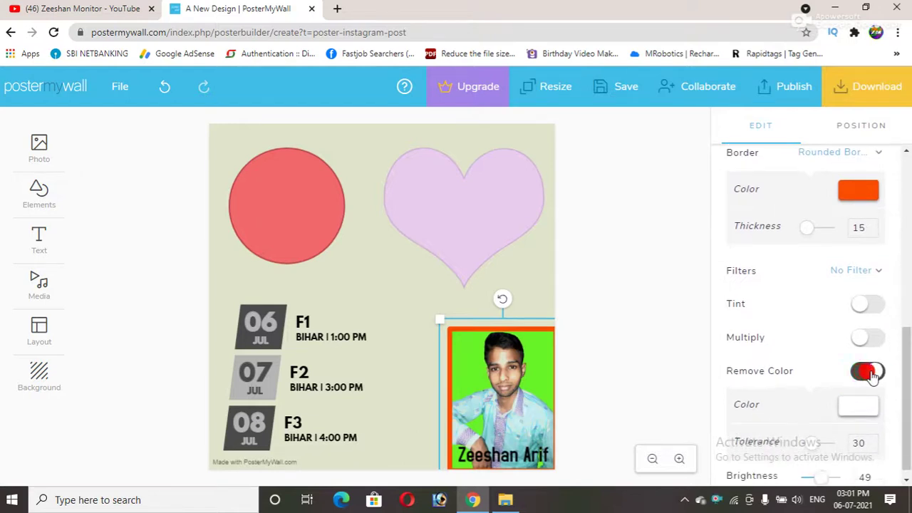
pyautogui.click(903, 370)
pyautogui.moveTo(904, 370); pyautogui.dragTo(864, 328)
pyautogui.click(865, 327)
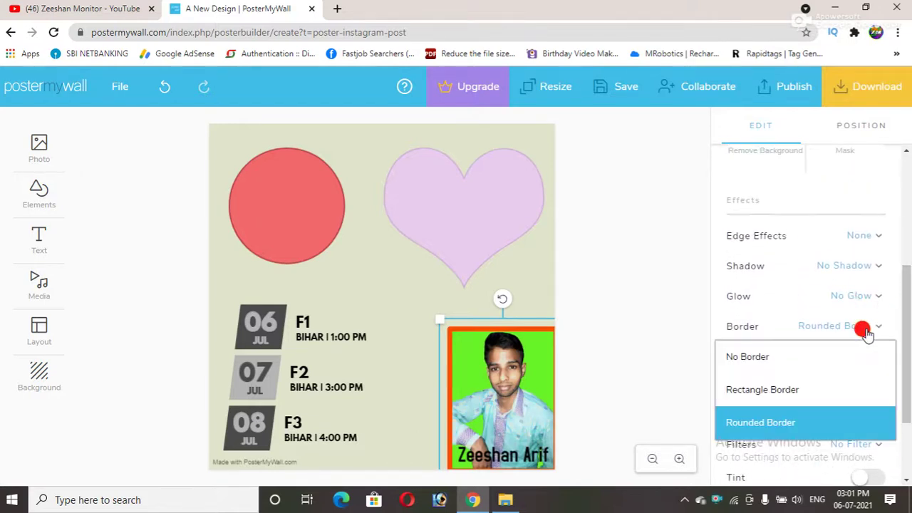
pyautogui.click(766, 362)
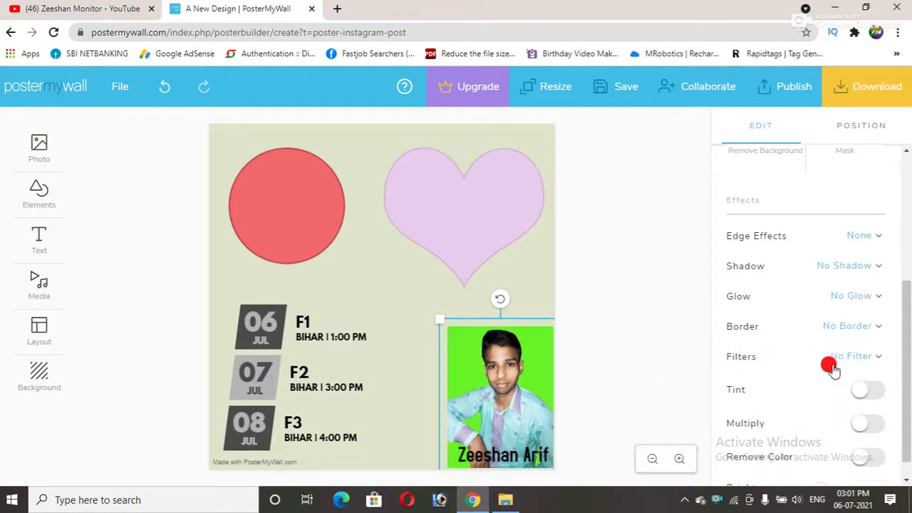
pyautogui.moveTo(526, 333); pyautogui.dragTo(513, 332)
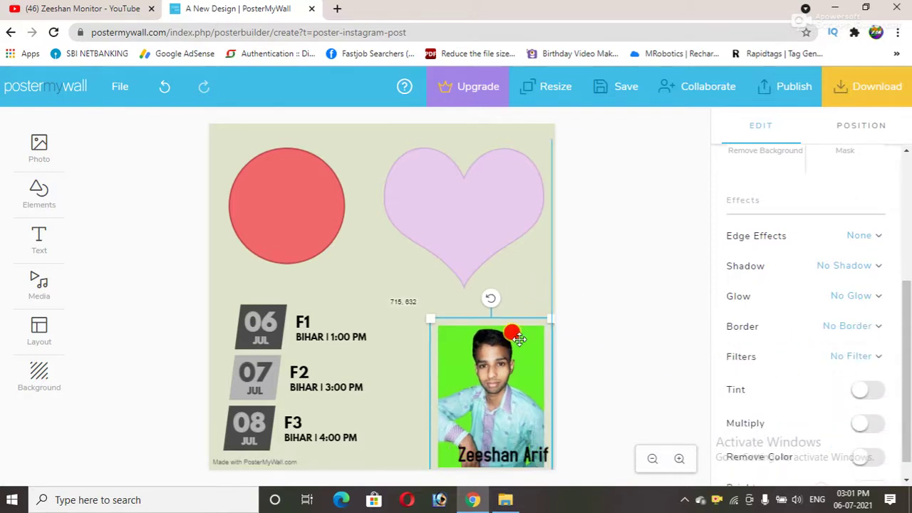
pyautogui.click(531, 285)
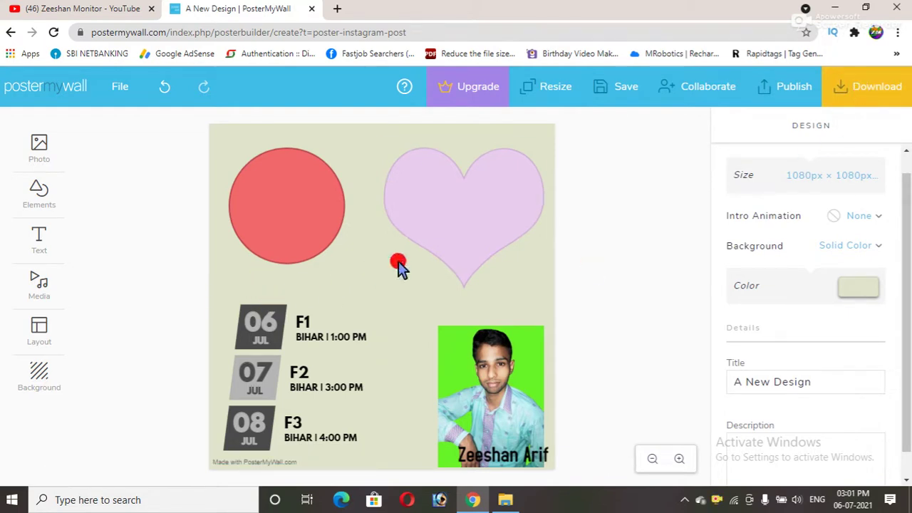
# Step: Download the flyer as a free Basic Image JPG and check it in Photo Viewer
pyautogui.click(863, 87)
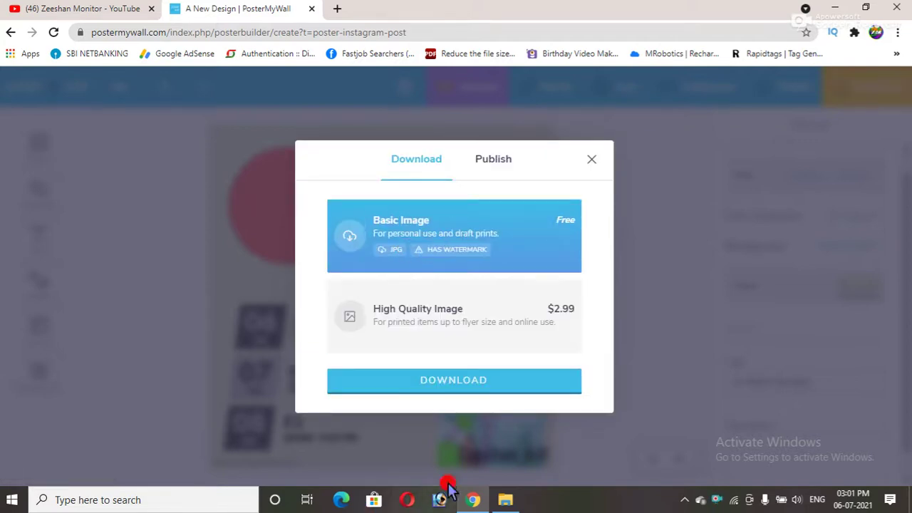
pyautogui.click(415, 385)
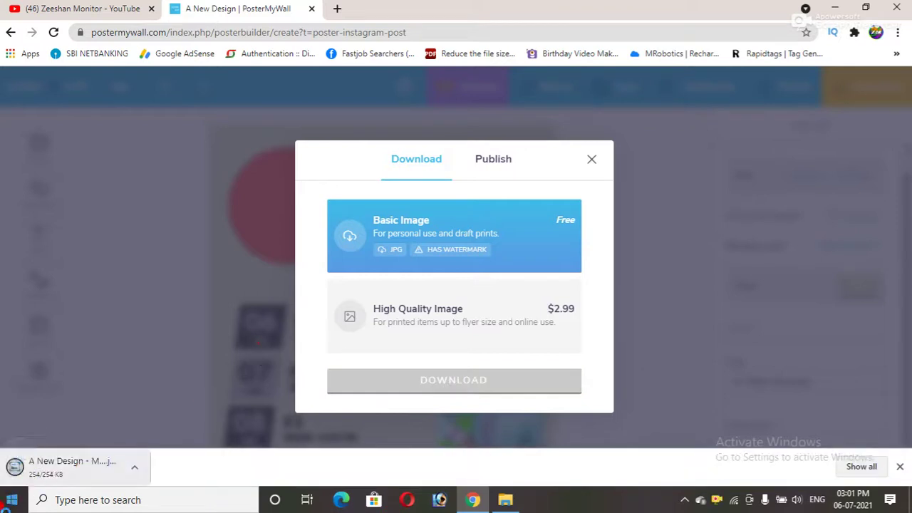
pyautogui.click(51, 481)
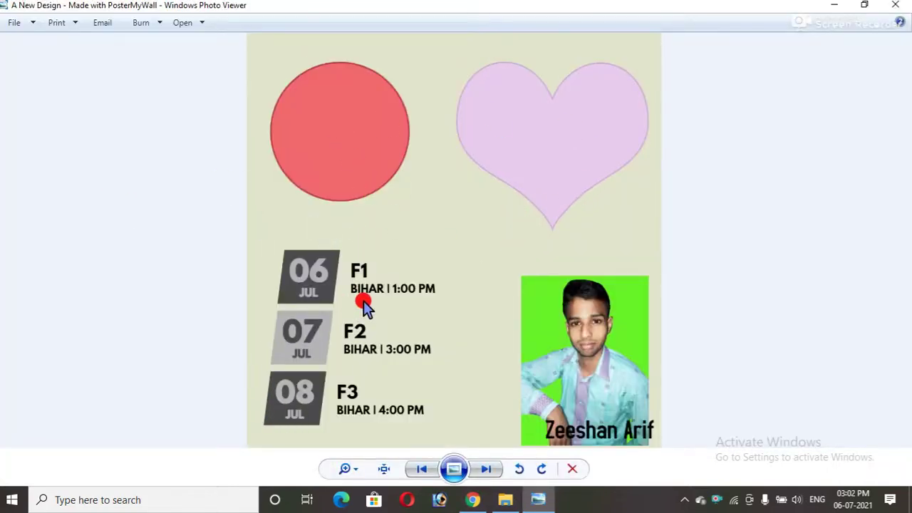
pyautogui.click(895, 7)
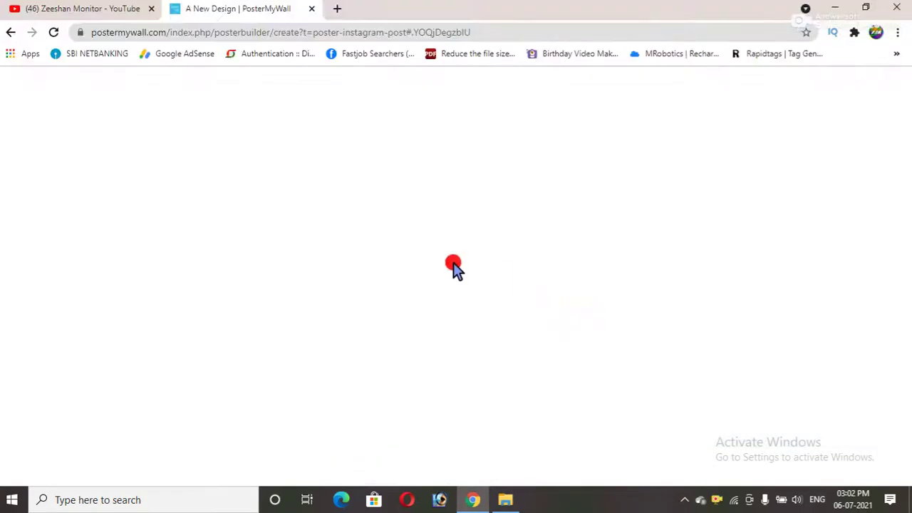
# Step: Dismiss the download message, leave the editor for the home page, and open Small Business templates
pyautogui.click(570, 144)
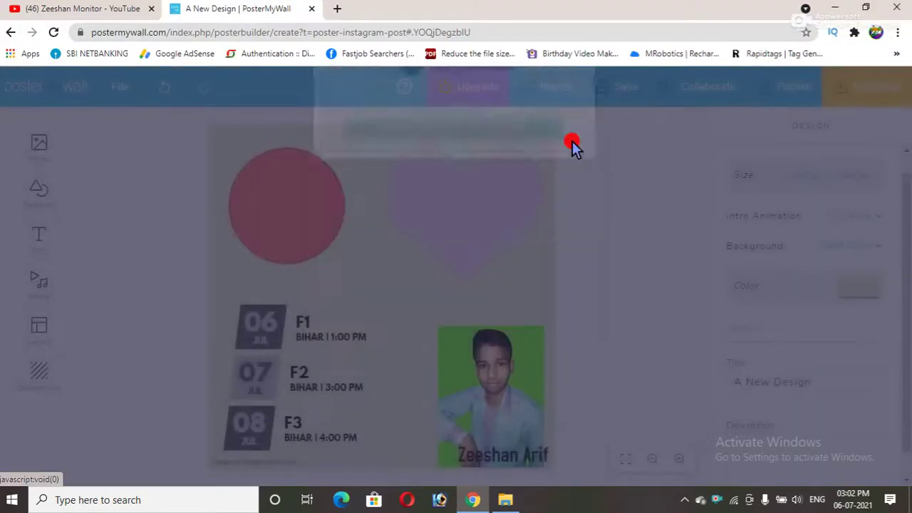
pyautogui.click(29, 95)
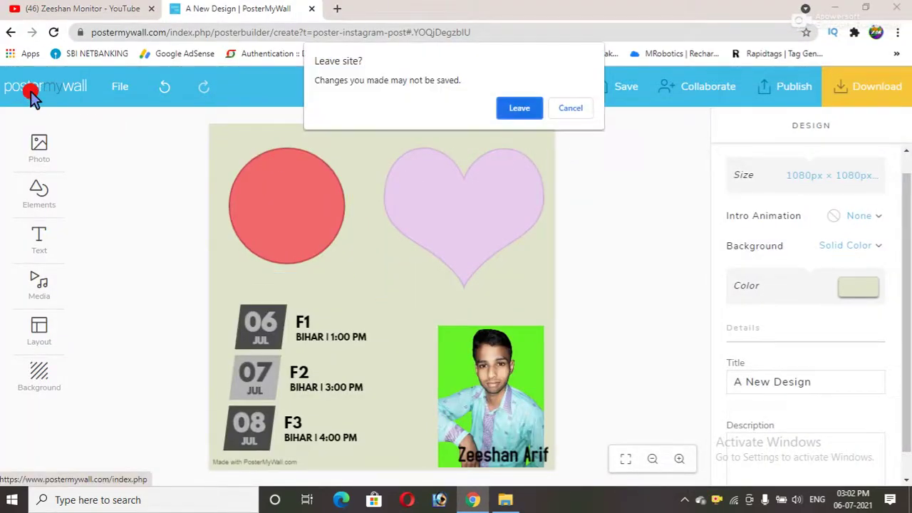
pyautogui.click(523, 109)
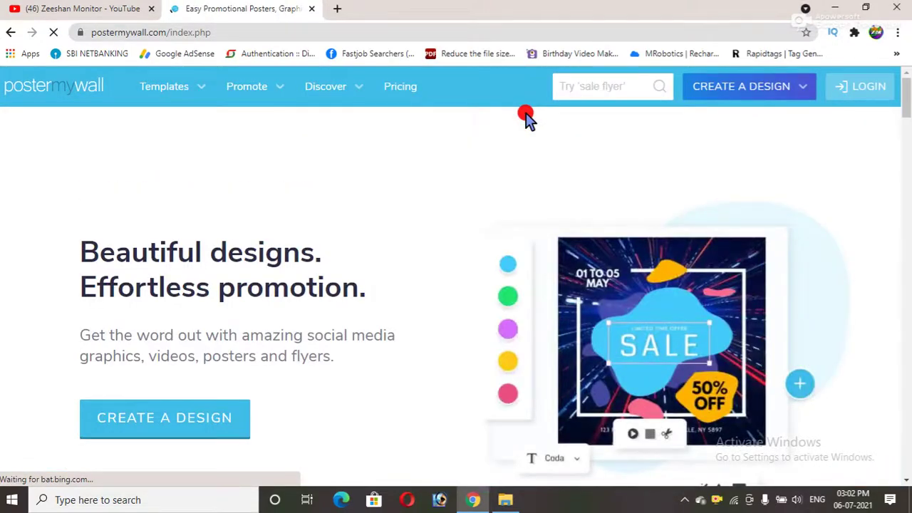
pyautogui.scroll(-8, 907, 127)
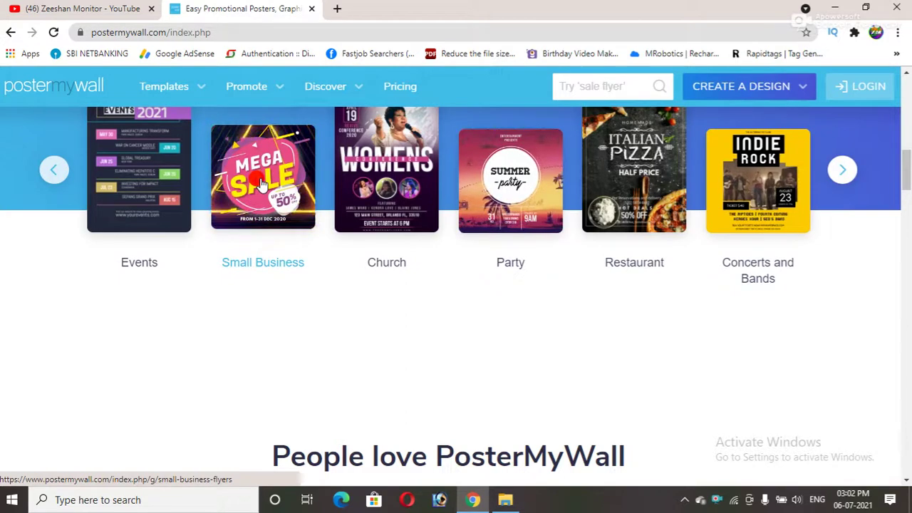
pyautogui.click(262, 184)
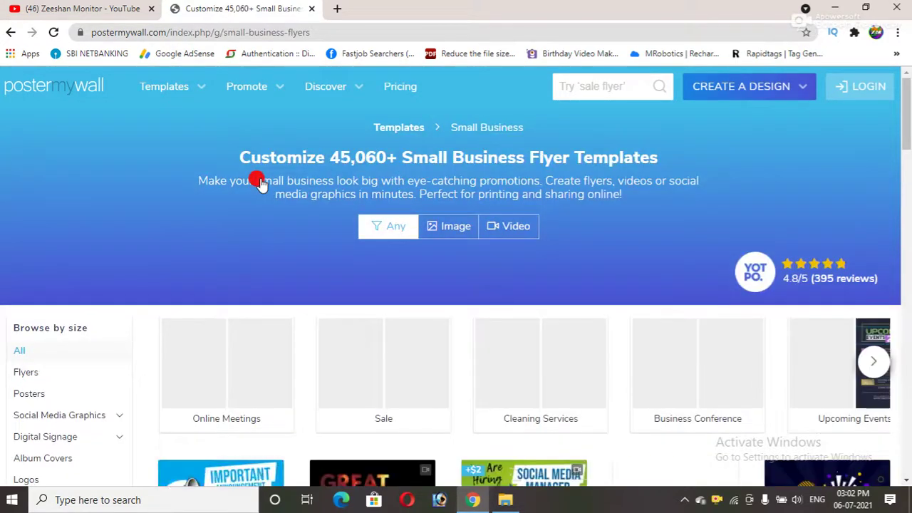
pyautogui.scroll(-1, 366, 255)
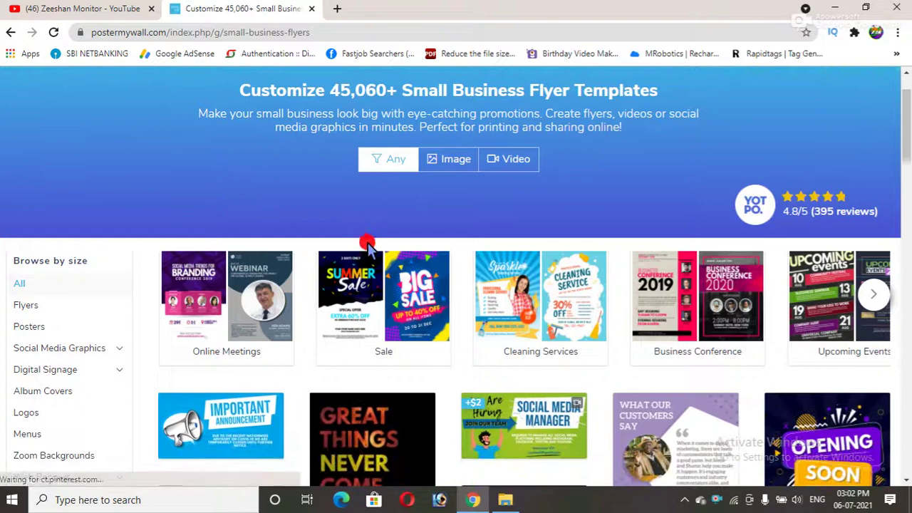
pyautogui.scroll(-1, 371, 264)
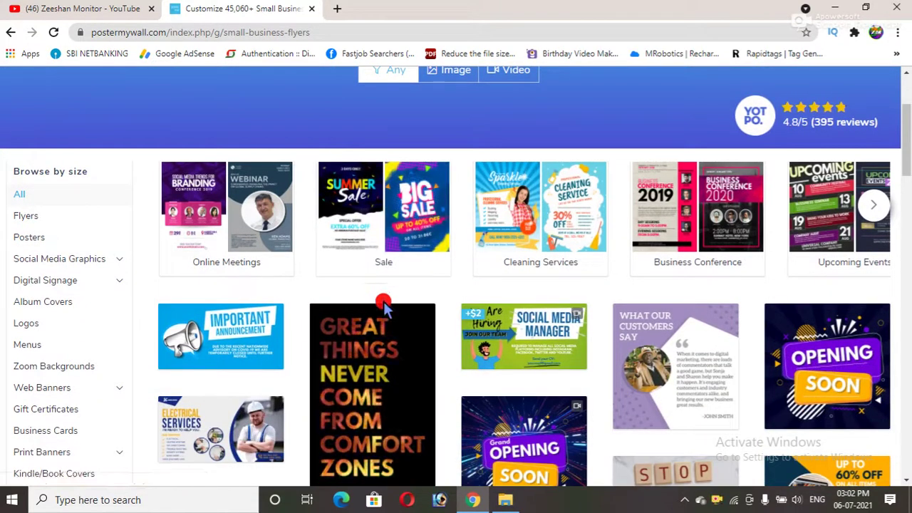
pyautogui.moveTo(399, 314)
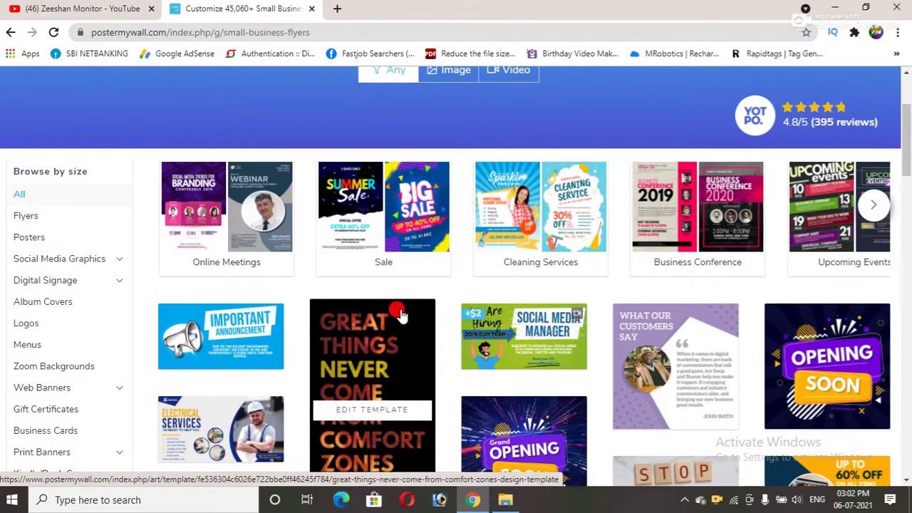
pyautogui.scroll(-2, 399, 314)
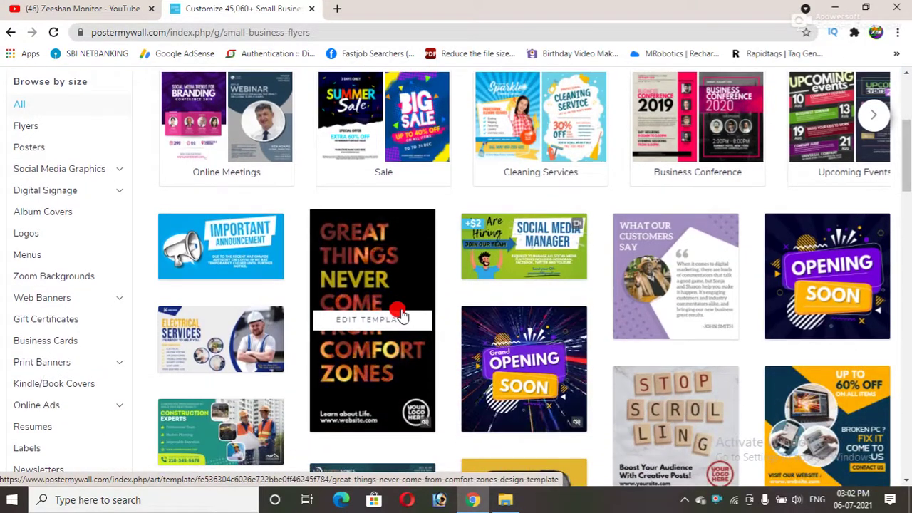
pyautogui.scroll(-2, 400, 314)
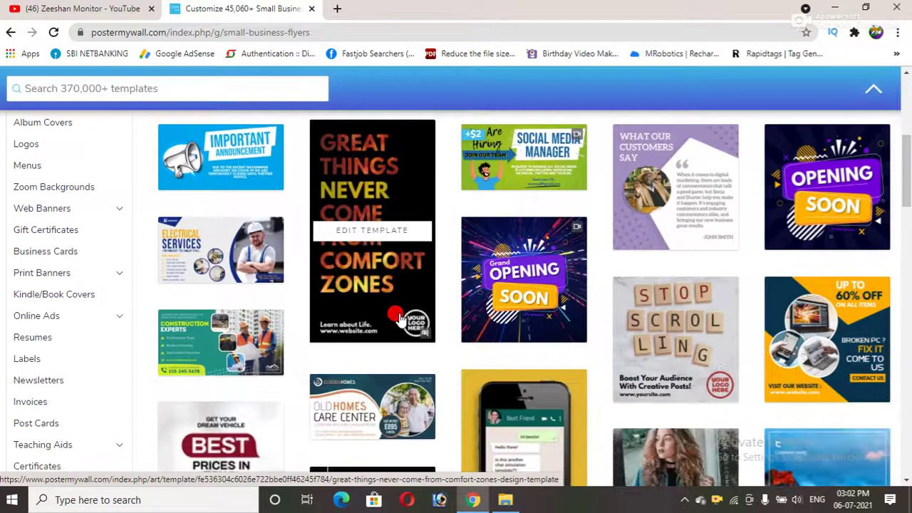
pyautogui.scroll(-2, 403, 322)
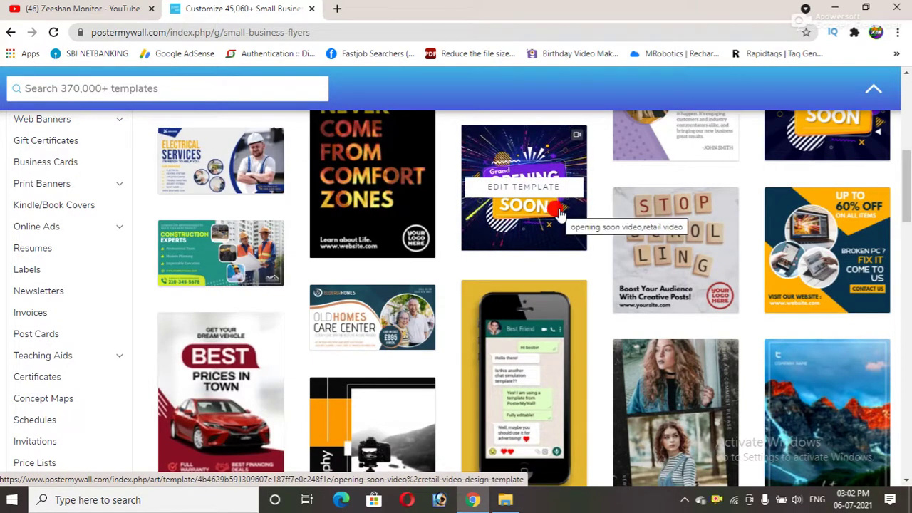
pyautogui.scroll(-5, 559, 214)
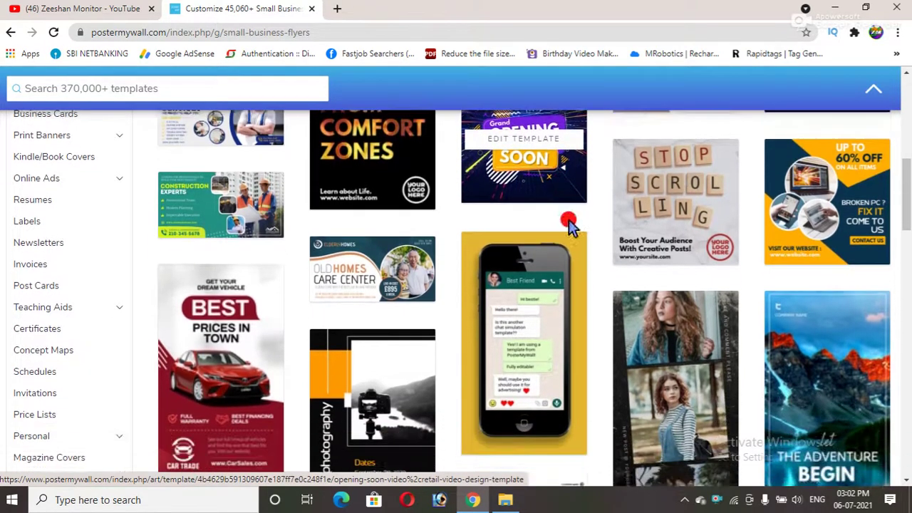
pyautogui.scroll(-2, 570, 225)
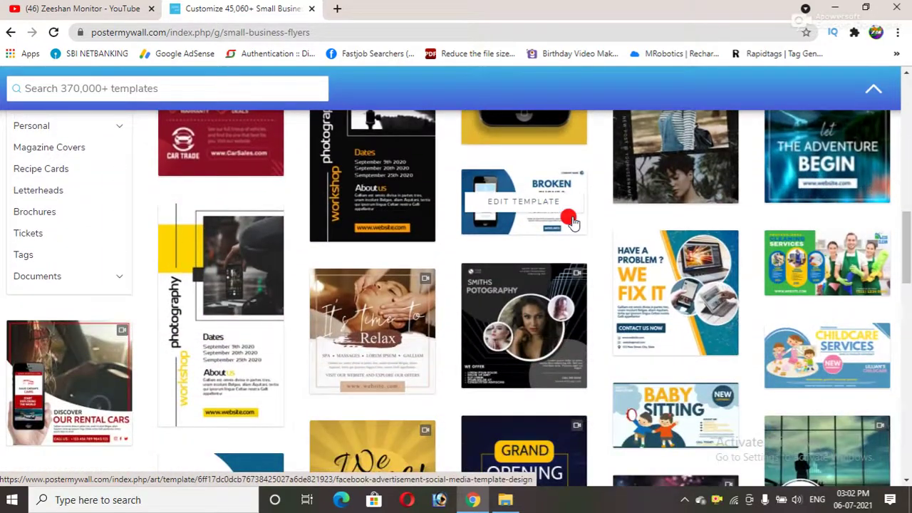
pyautogui.scroll(-3, 574, 223)
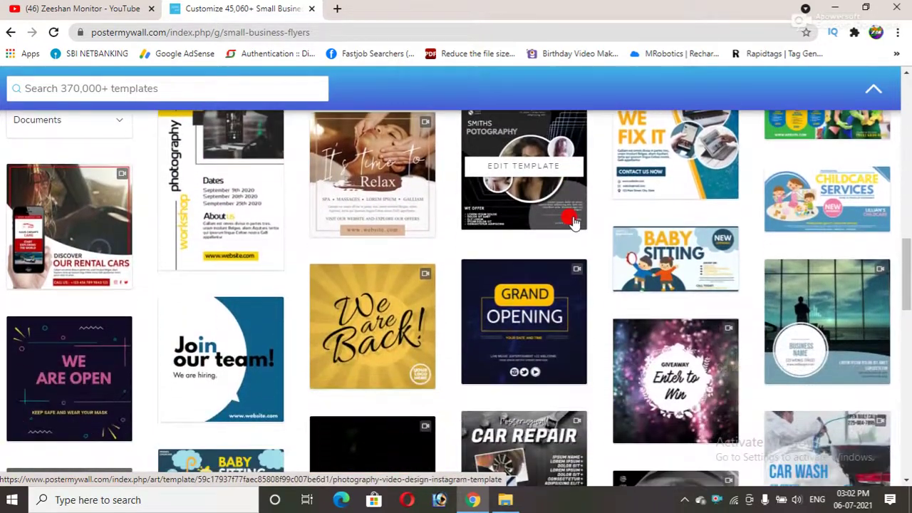
pyautogui.scroll(-4, 590, 209)
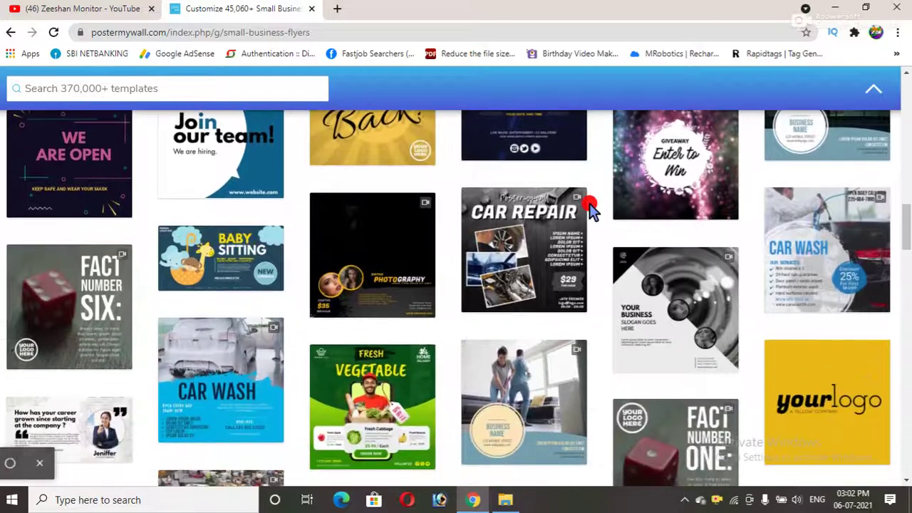
pyautogui.scroll(-3, 590, 208)
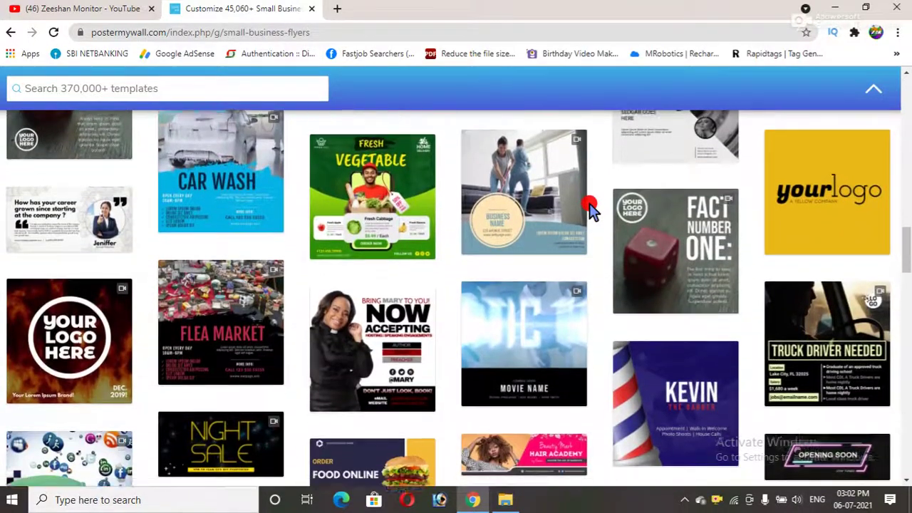
pyautogui.scroll(-3, 590, 207)
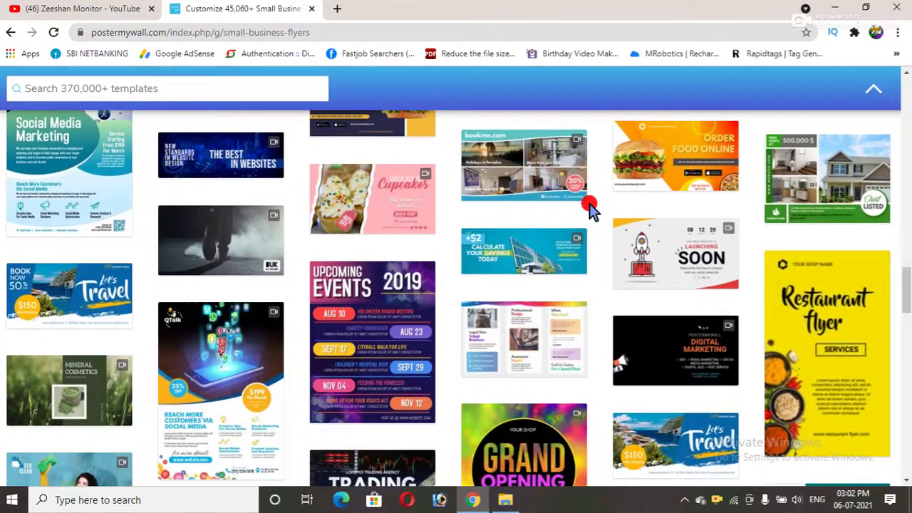
pyautogui.scroll(-1, 590, 203)
pyautogui.scroll(-1, 633, 351)
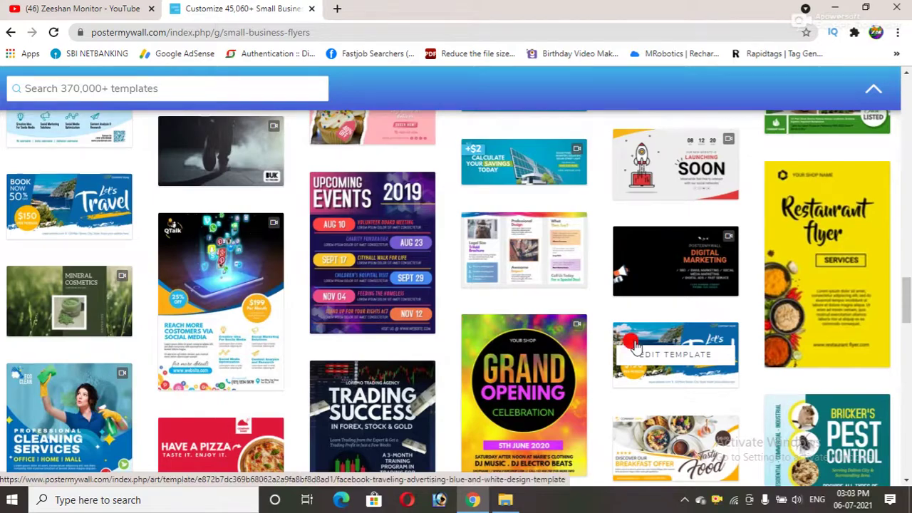
pyautogui.scroll(9, 635, 347)
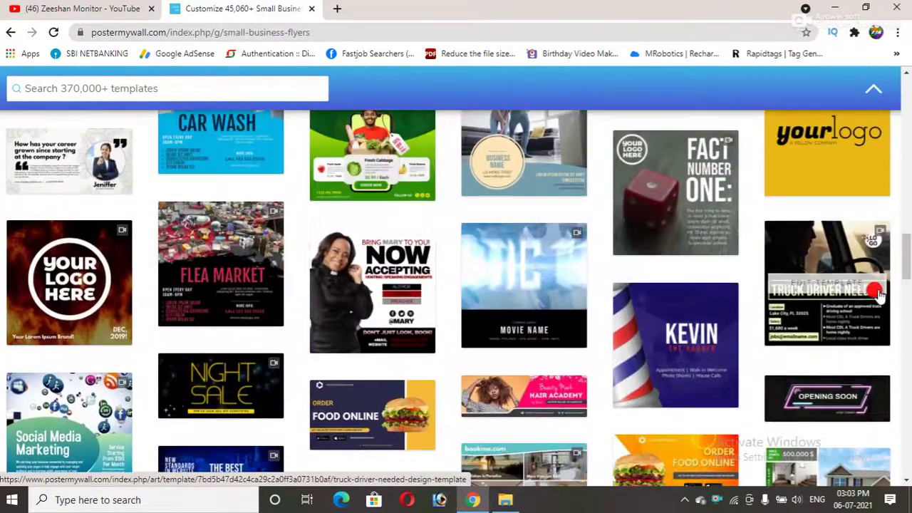
pyautogui.moveTo(907, 253); pyautogui.dragTo(899, 102)
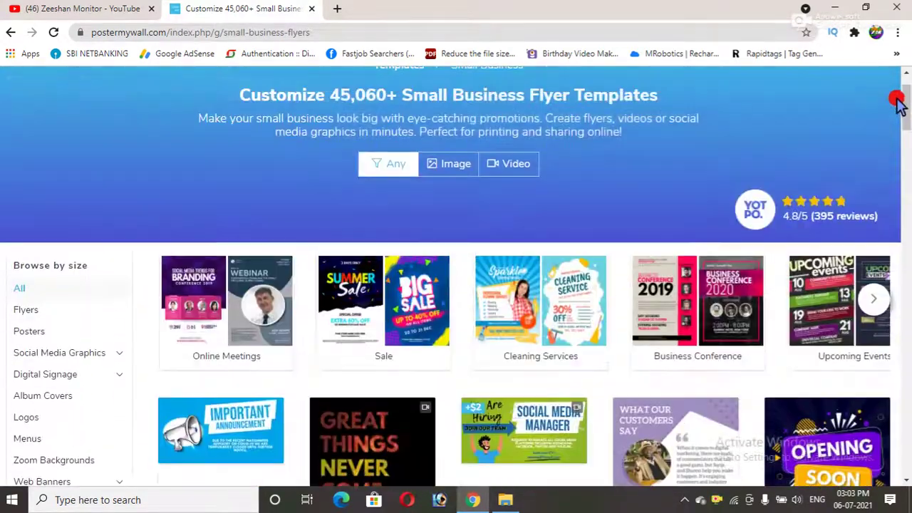
pyautogui.scroll(1, 646, 137)
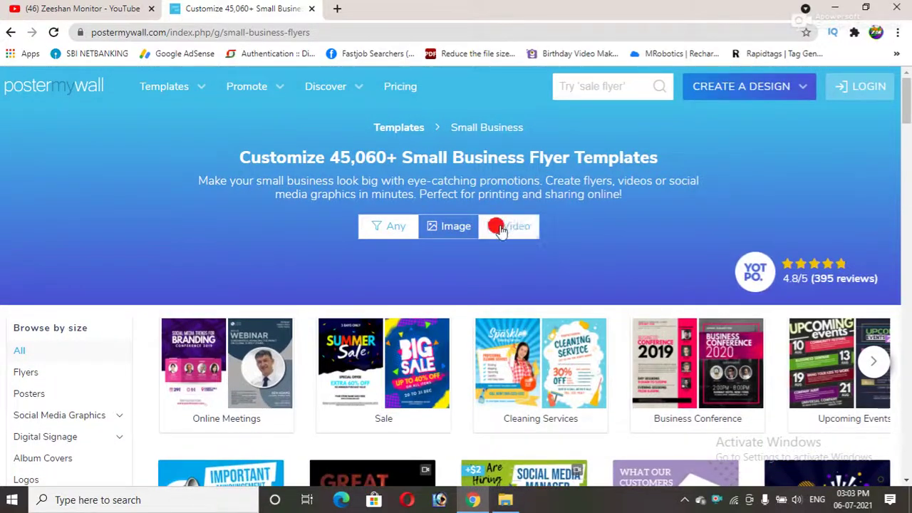
# Step: Filter the Small Business templates to show only video templates
pyautogui.click(517, 234)
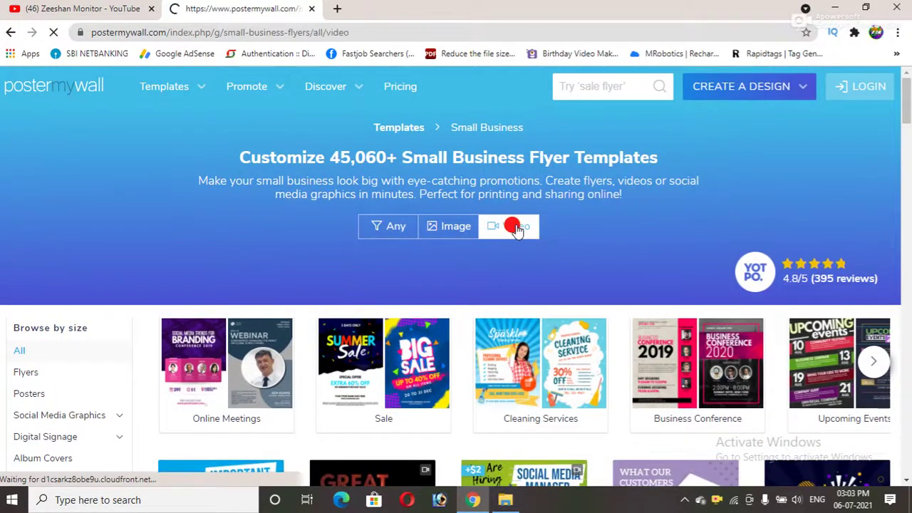
pyautogui.scroll(-1, 533, 216)
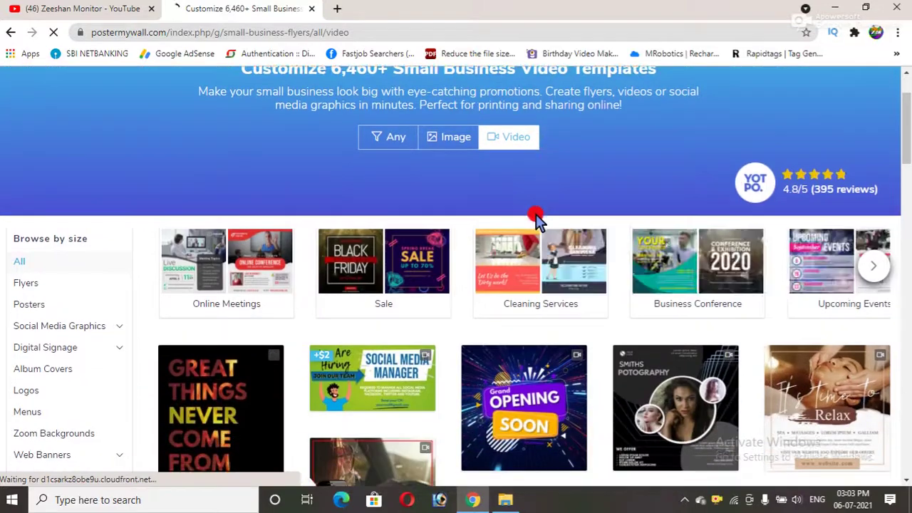
pyautogui.scroll(-1, 536, 217)
pyautogui.scroll(-1, 534, 210)
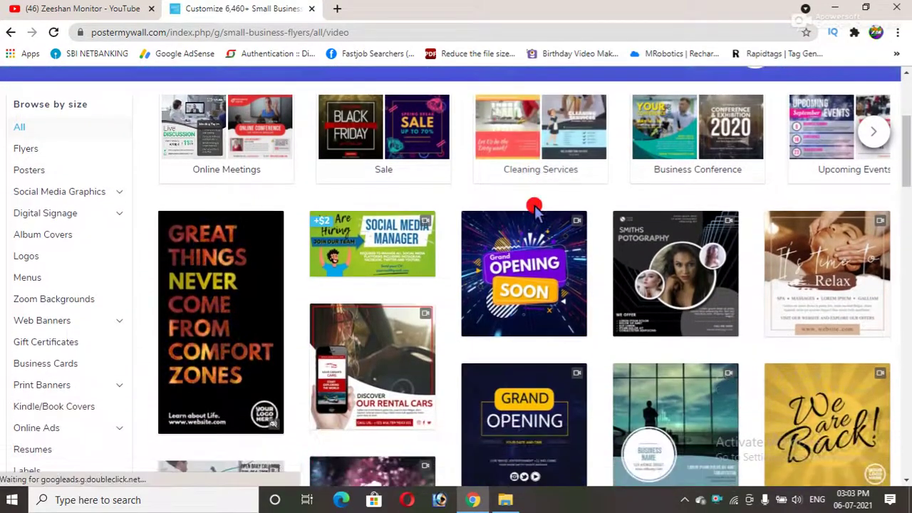
pyautogui.scroll(-1, 499, 208)
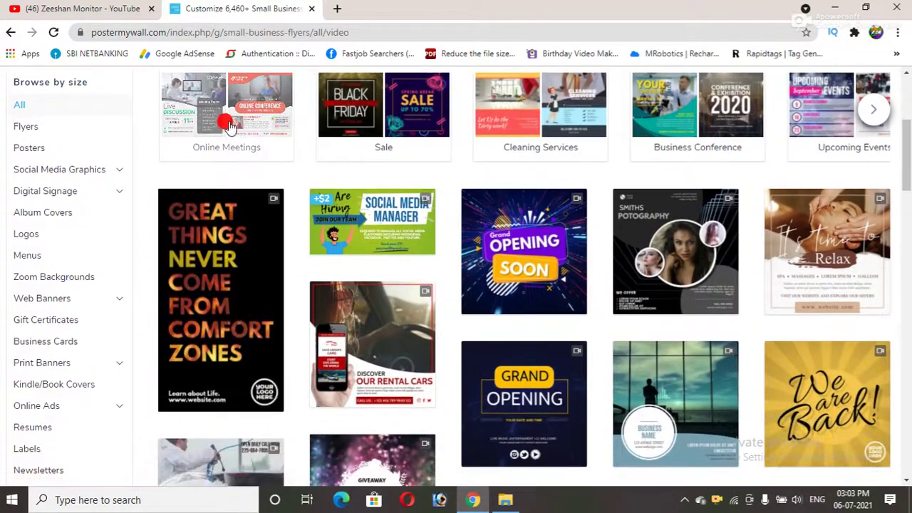
pyautogui.scroll(1, 301, 163)
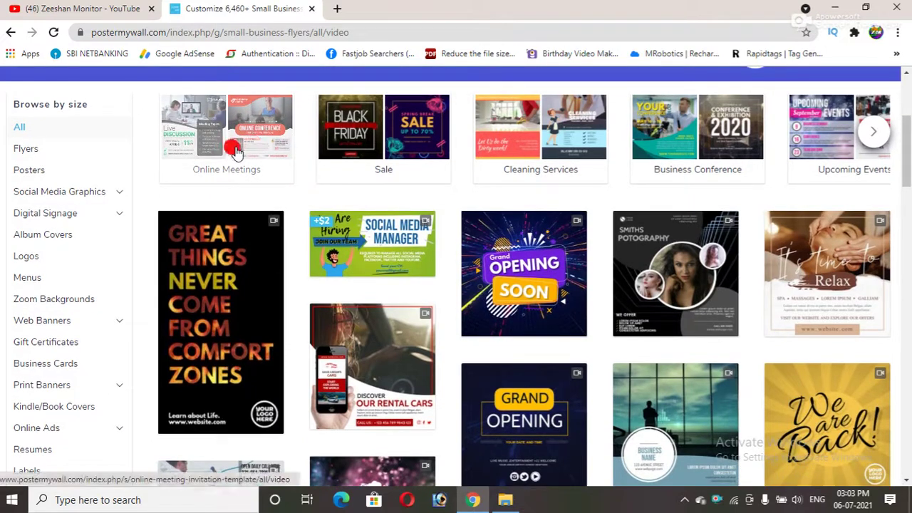
# Step: Open the Online Meetings video template category and browse its templates
pyautogui.click(396, 156)
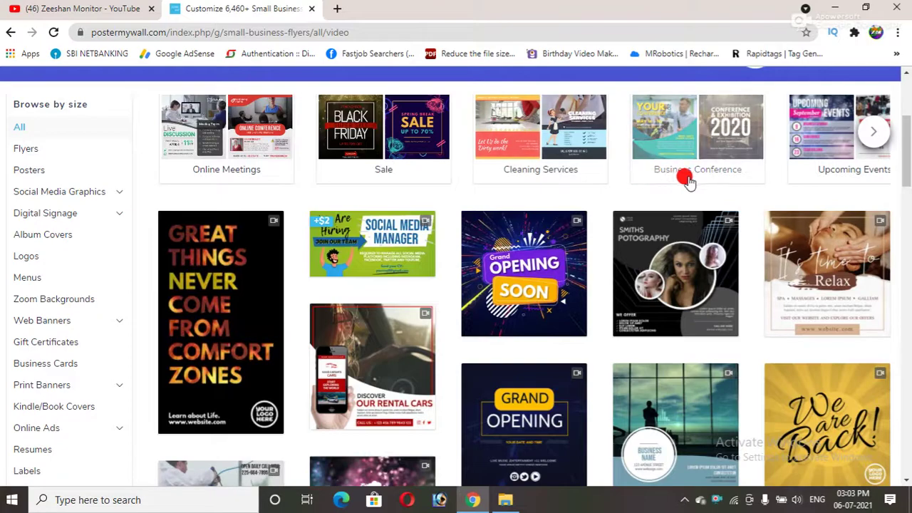
pyautogui.scroll(-1, 717, 177)
pyautogui.scroll(-3, 720, 178)
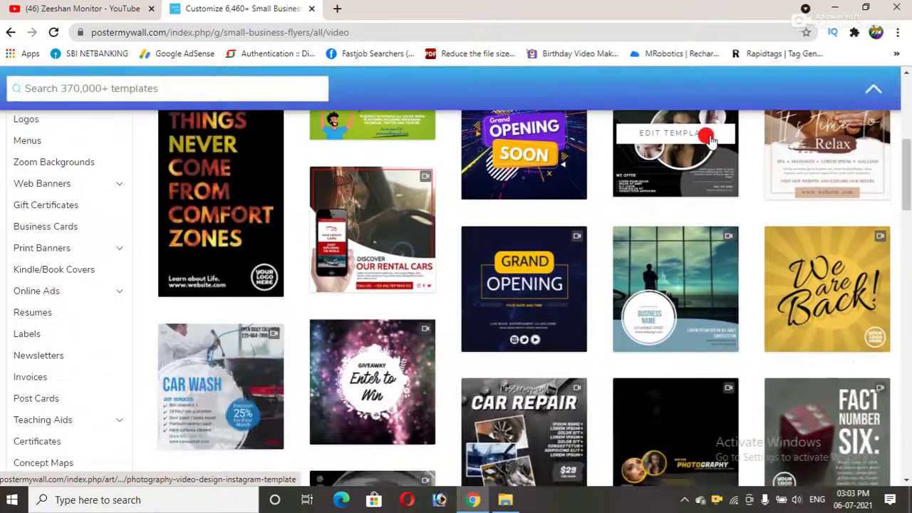
pyautogui.scroll(7, 734, 395)
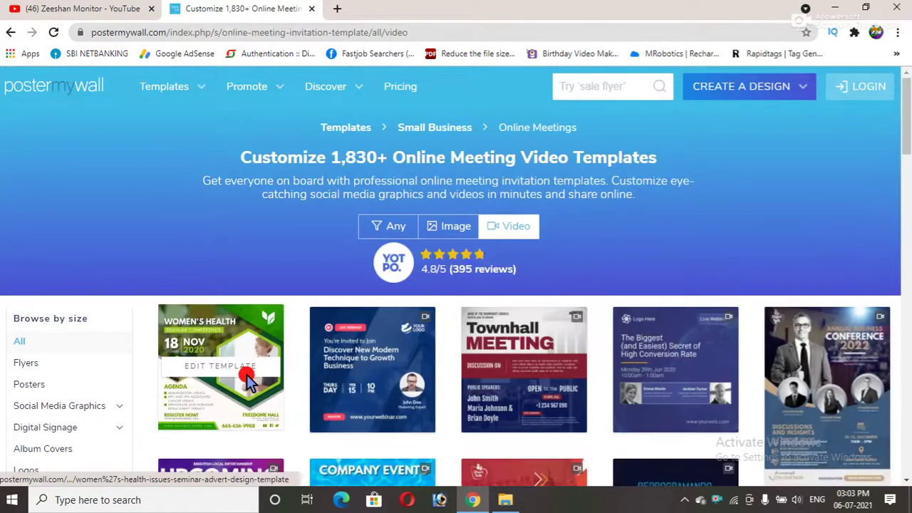
pyautogui.scroll(-1, 375, 384)
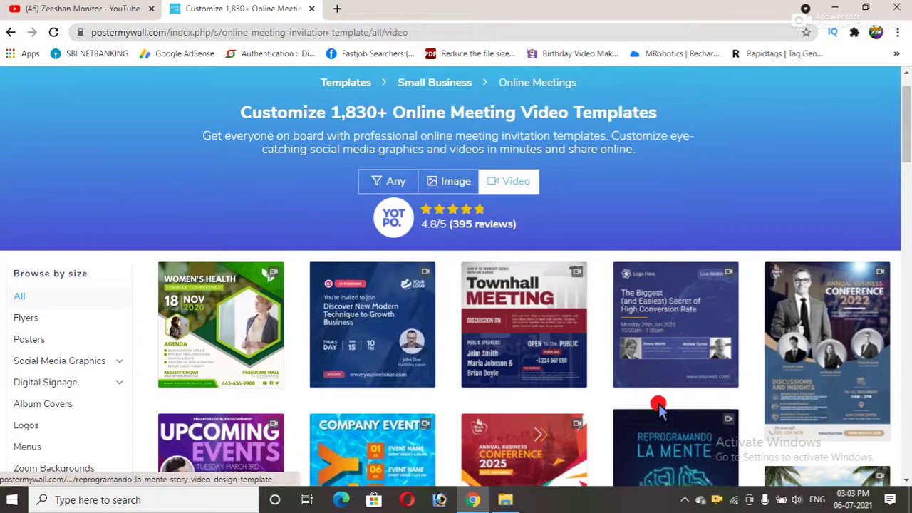
pyautogui.scroll(-3, 557, 349)
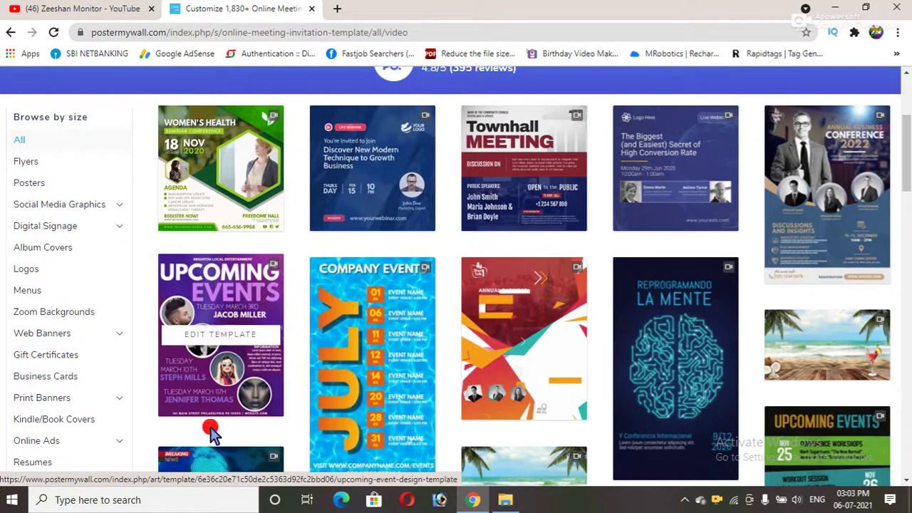
# Step: Preview the Upcoming Events template and customize it as an editable copy
pyautogui.click(208, 337)
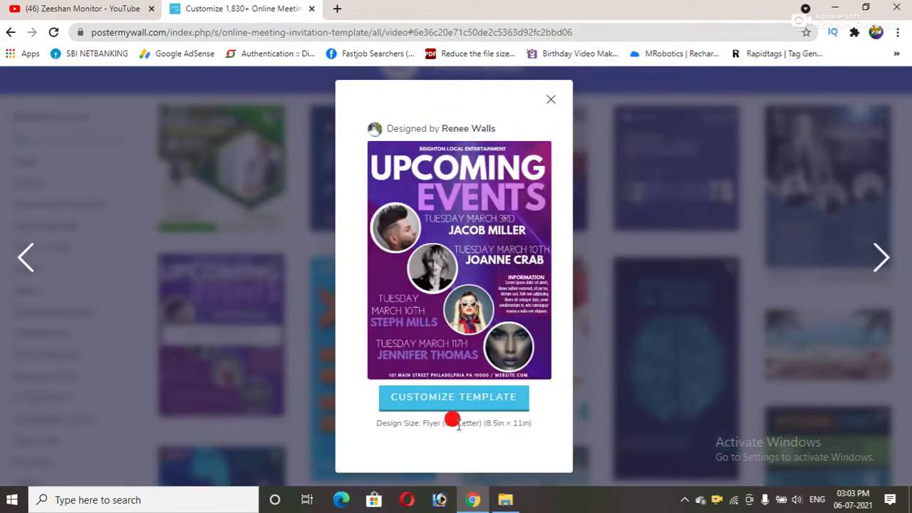
pyautogui.click(462, 402)
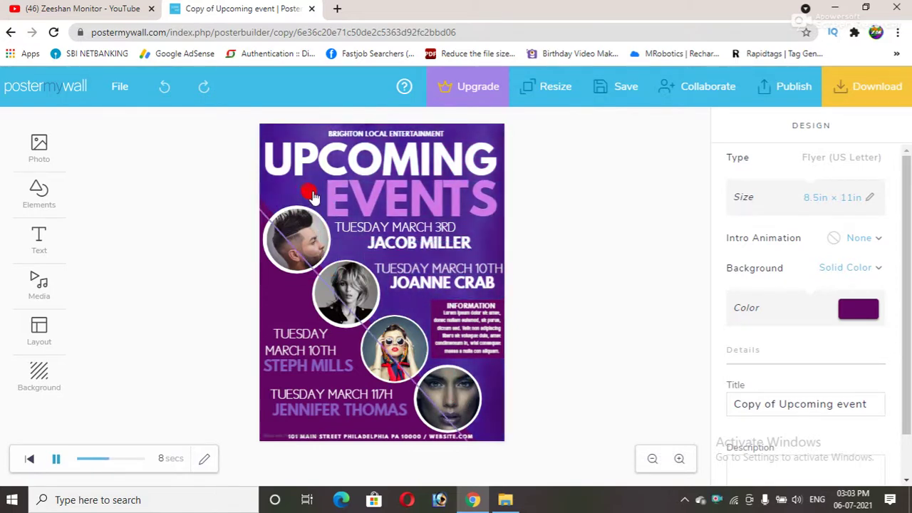
# Step: Change the Brighton Local Entertainment header to 'IDEAL PUBLIC SCHOOL' at size 38
pyautogui.click(408, 135)
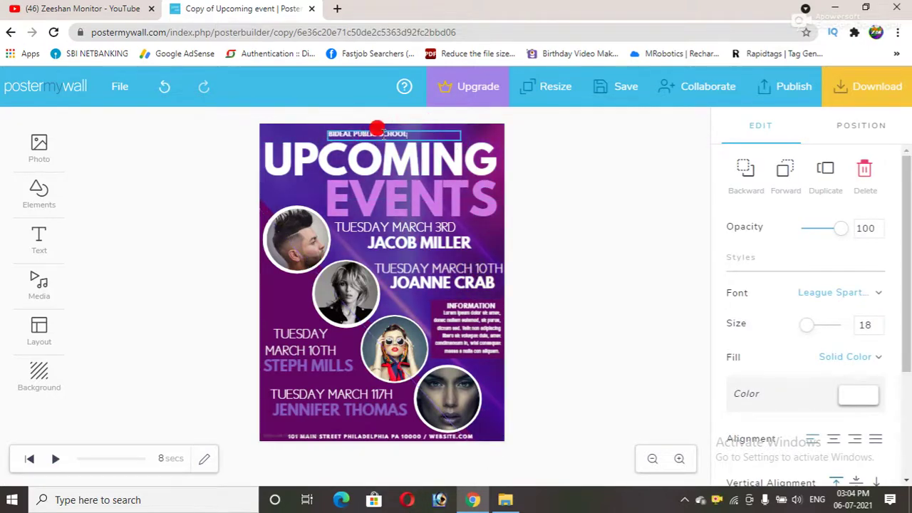
pyautogui.click(334, 135)
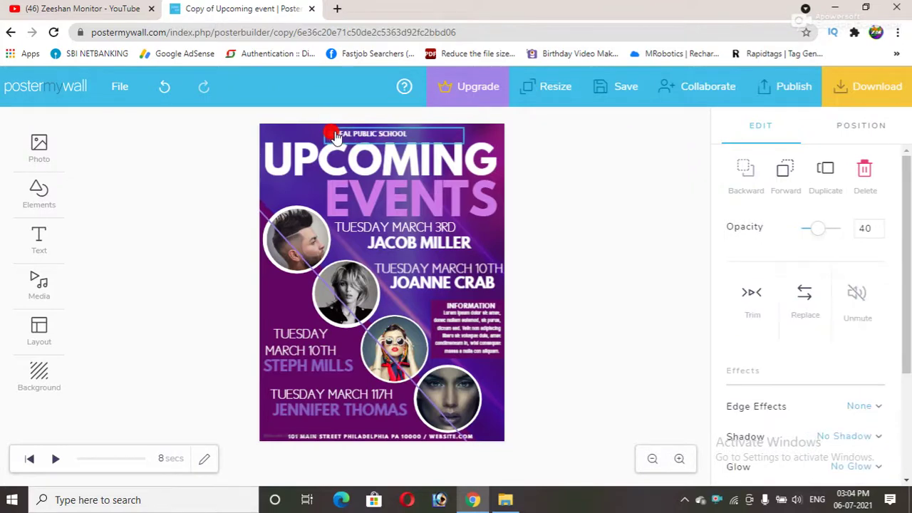
pyautogui.click(335, 135)
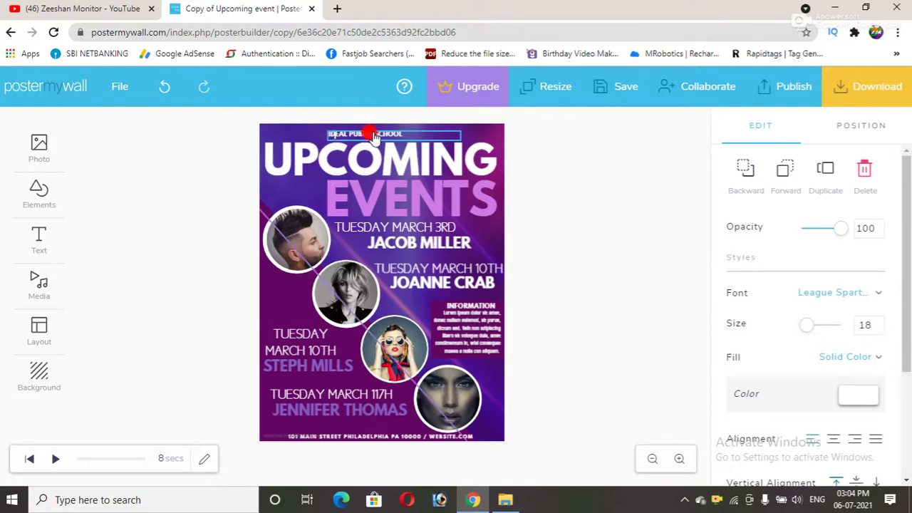
pyautogui.moveTo(406, 137)
pyautogui.mouseDown()
pyautogui.moveTo(376, 124)
pyautogui.moveTo(391, 134)
pyautogui.mouseUp()
pyautogui.click(408, 136)
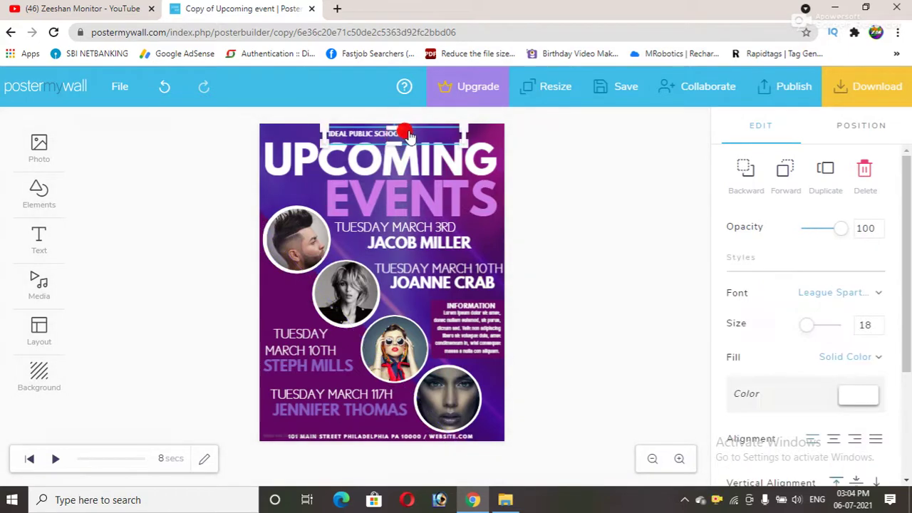
pyautogui.click(372, 137)
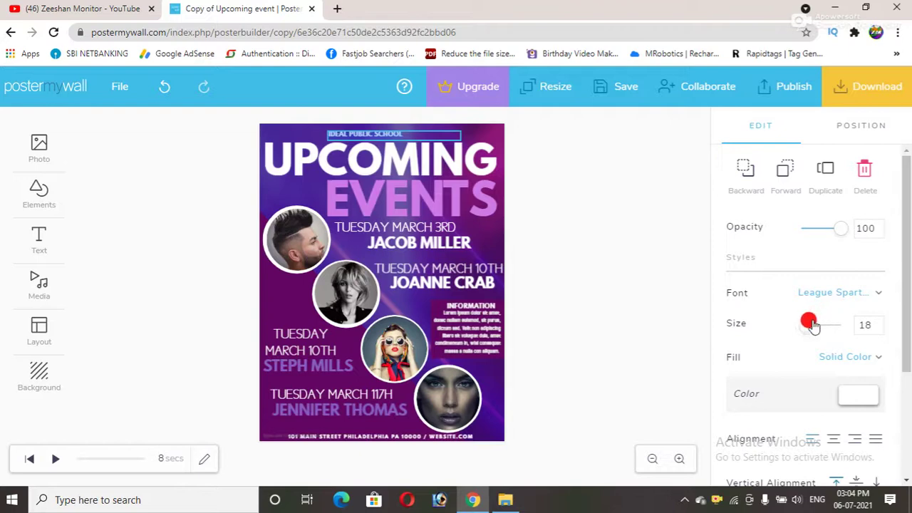
pyautogui.moveTo(816, 325); pyautogui.dragTo(819, 325)
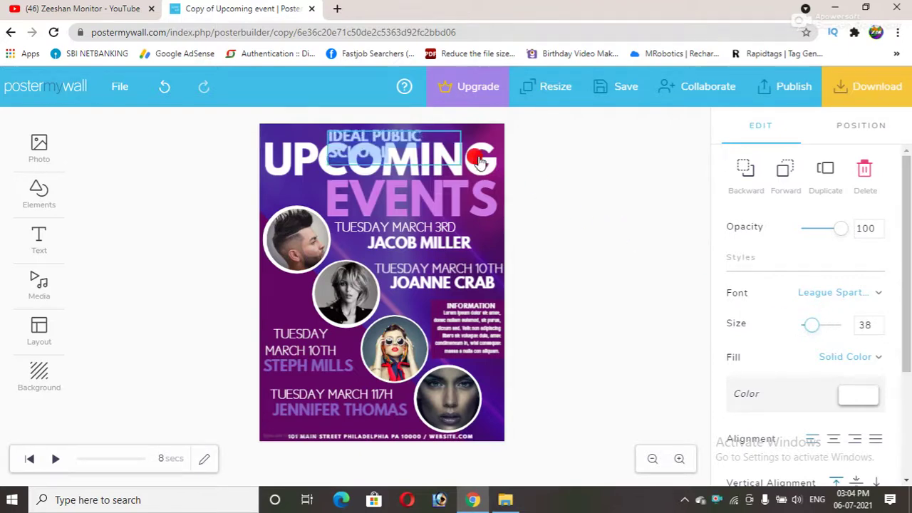
# Step: Widen the IDEAL PUBLIC SCHOOL header and nudge it left and up, then undo one change
pyautogui.click(453, 137)
pyautogui.click(375, 132)
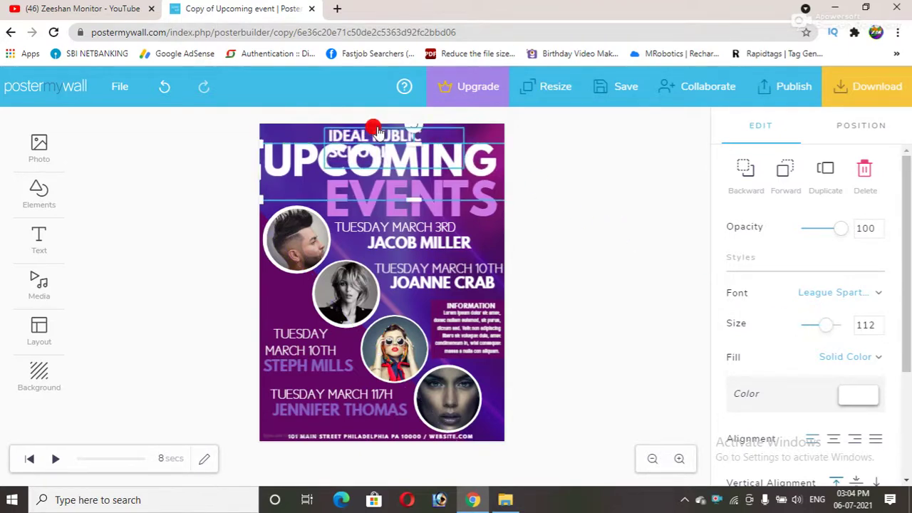
pyautogui.click(456, 150)
pyautogui.moveTo(464, 148); pyautogui.dragTo(491, 150)
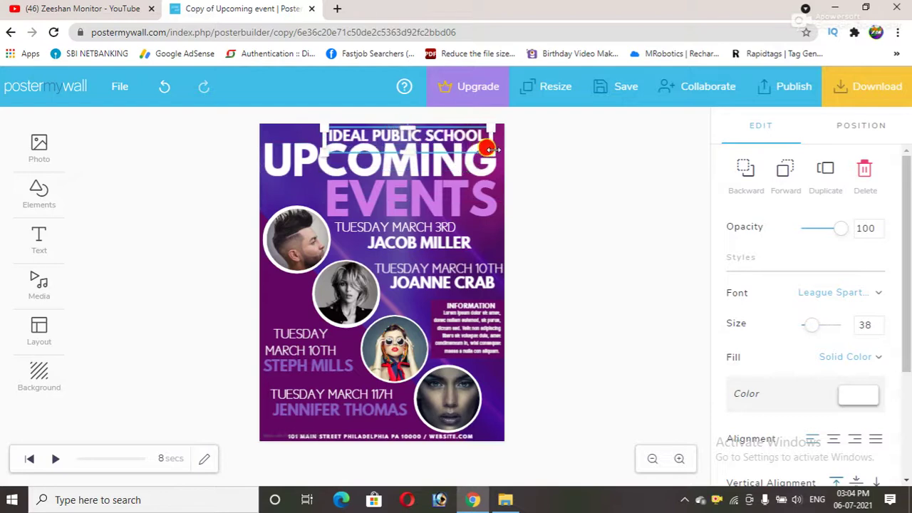
pyautogui.moveTo(397, 133); pyautogui.dragTo(381, 122)
pyautogui.click(304, 219)
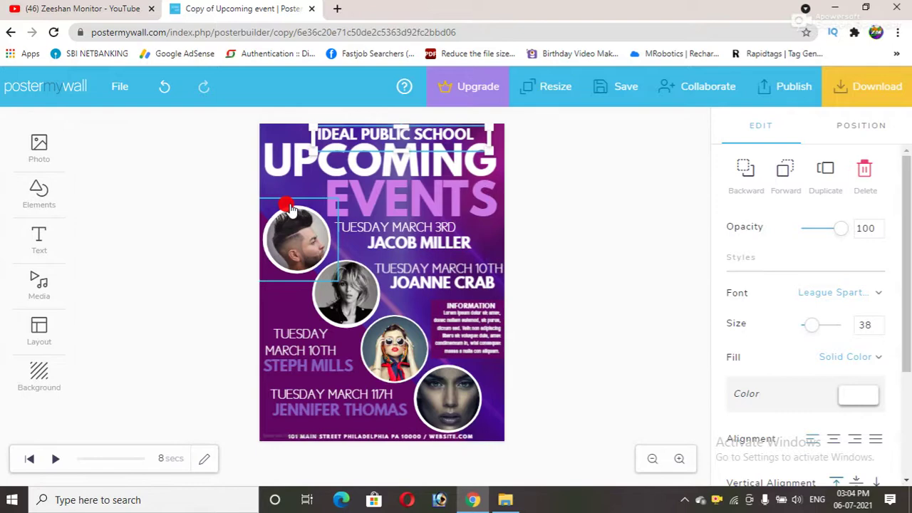
pyautogui.hotkey('ctrl', 'z')
pyautogui.click(231, 259)
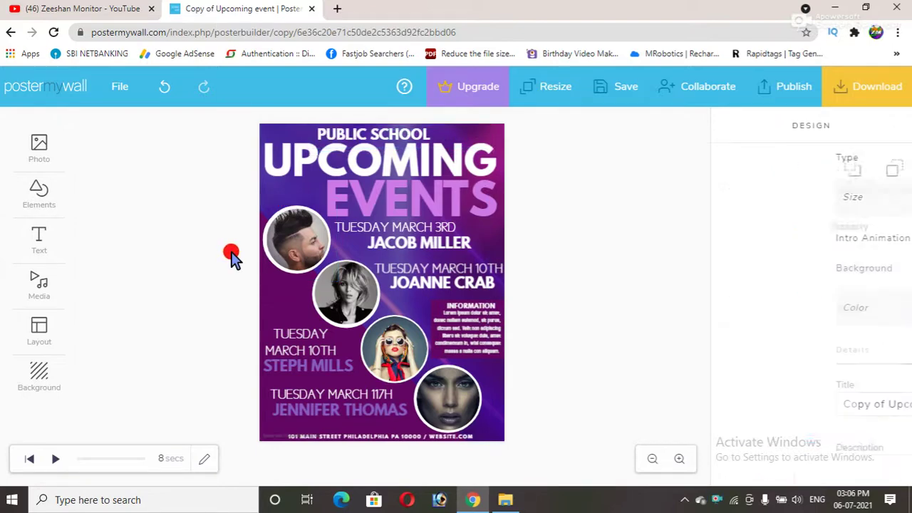
# Step: Shrink UPCOMING to size 77 and EVENTS to size 83, moving both titles right and down
pyautogui.click(359, 164)
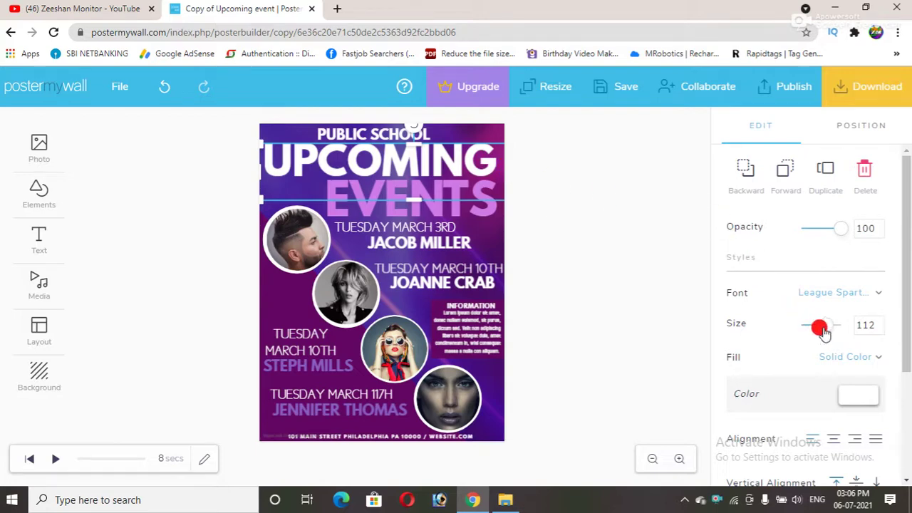
pyautogui.moveTo(825, 326); pyautogui.dragTo(821, 326)
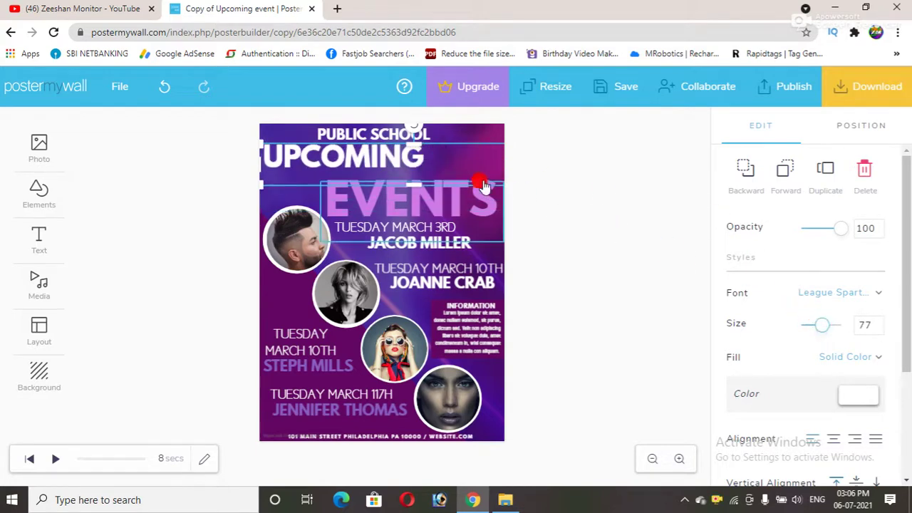
pyautogui.moveTo(367, 155); pyautogui.dragTo(380, 157)
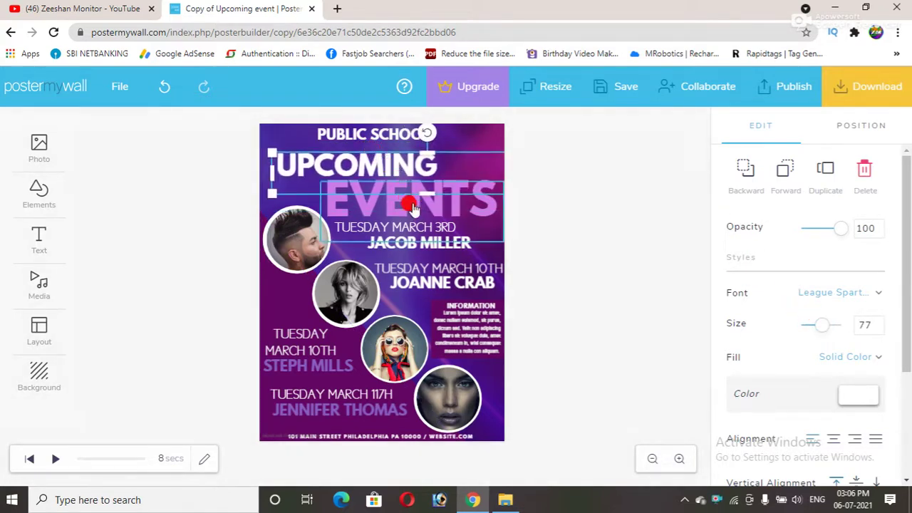
pyautogui.click(440, 213)
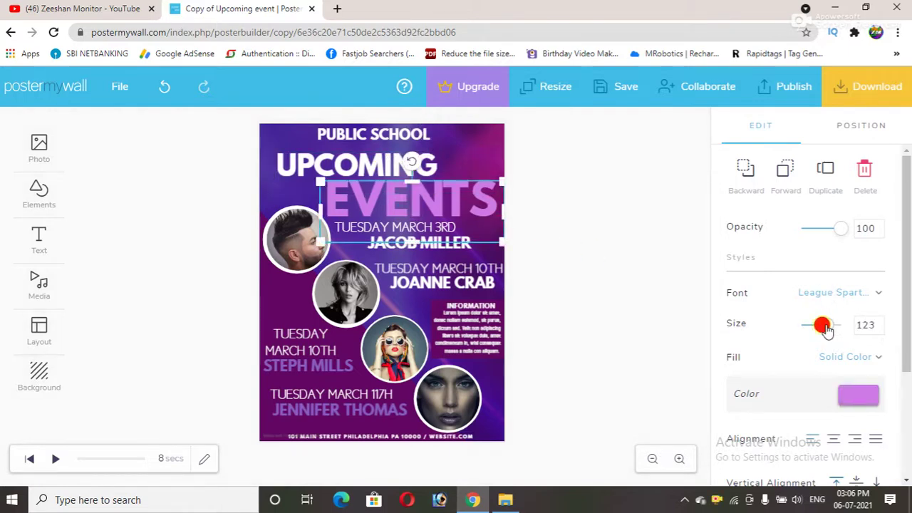
pyautogui.moveTo(824, 326); pyautogui.dragTo(819, 326)
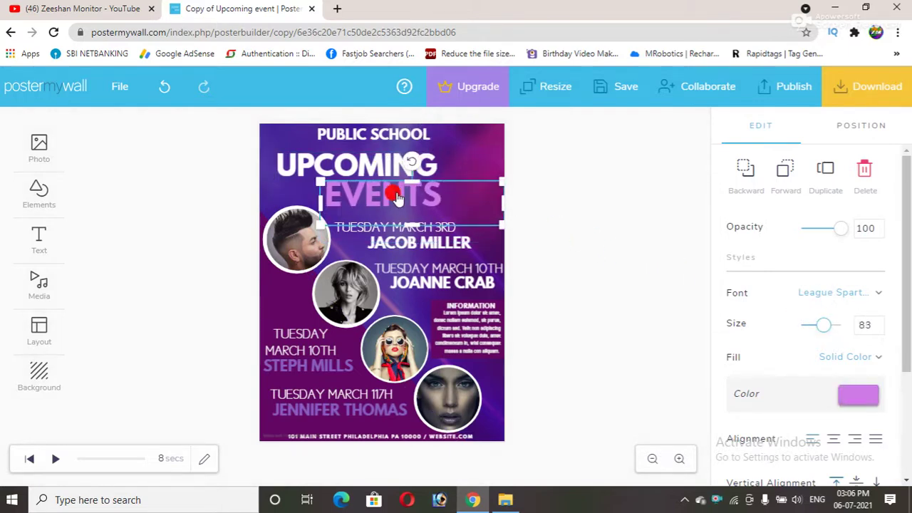
pyautogui.moveTo(398, 199); pyautogui.dragTo(405, 198)
pyautogui.click(393, 169)
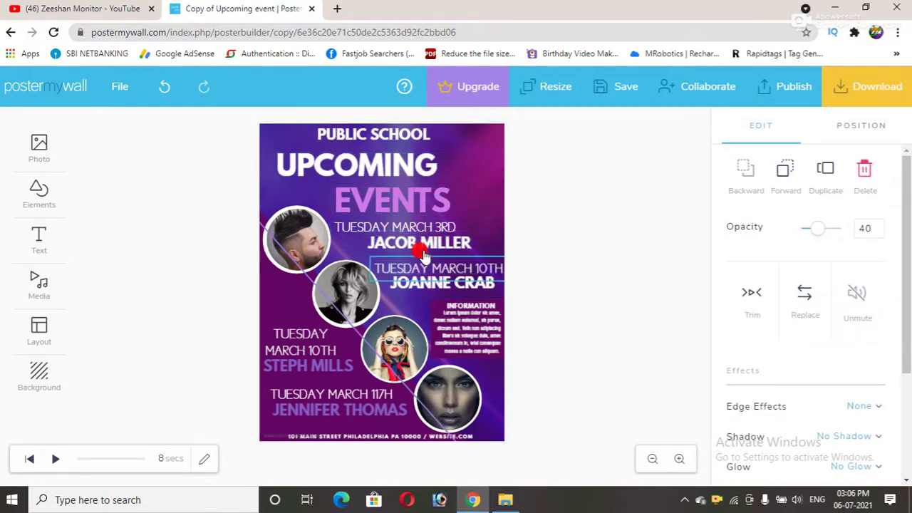
pyautogui.click(464, 311)
pyautogui.click(466, 335)
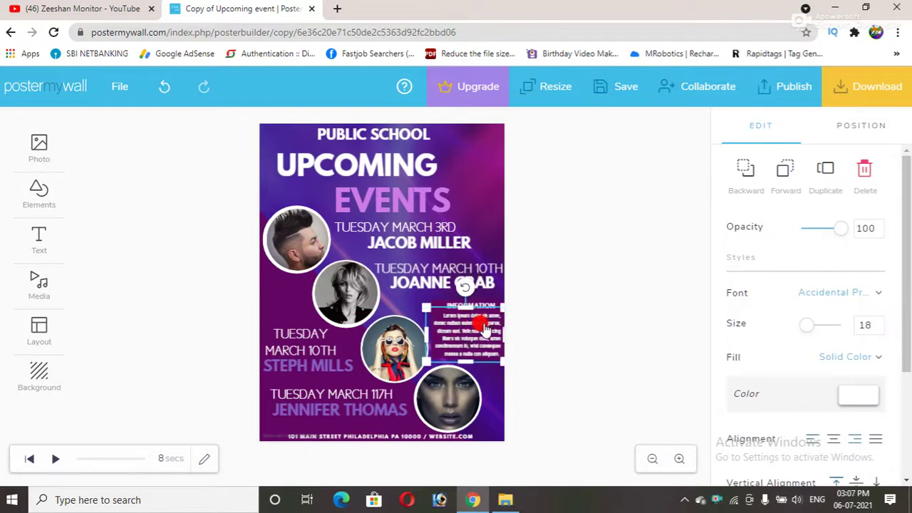
pyautogui.click(676, 460)
pyautogui.click(676, 460)
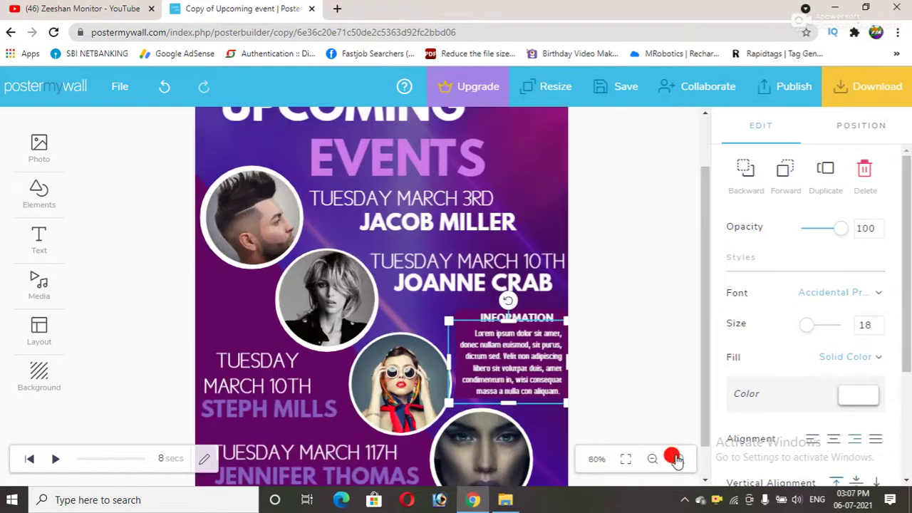
pyautogui.click(676, 460)
pyautogui.click(676, 460)
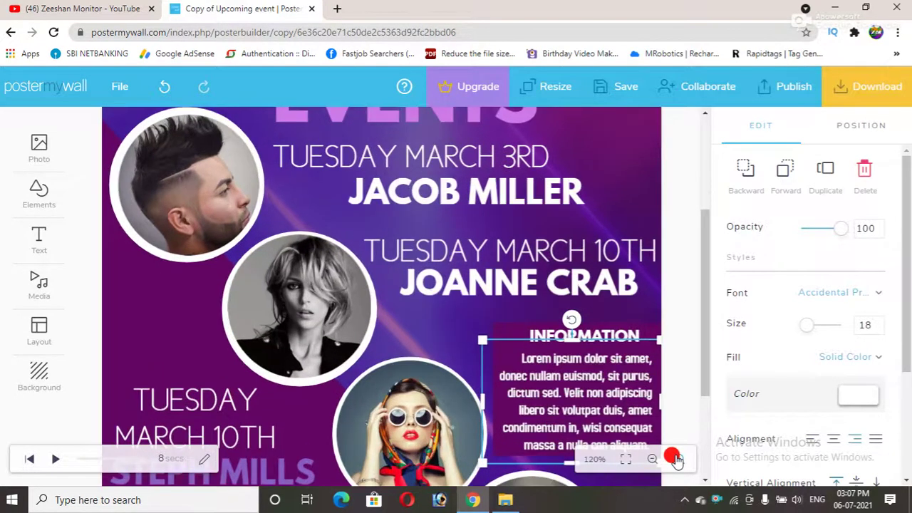
pyautogui.click(676, 460)
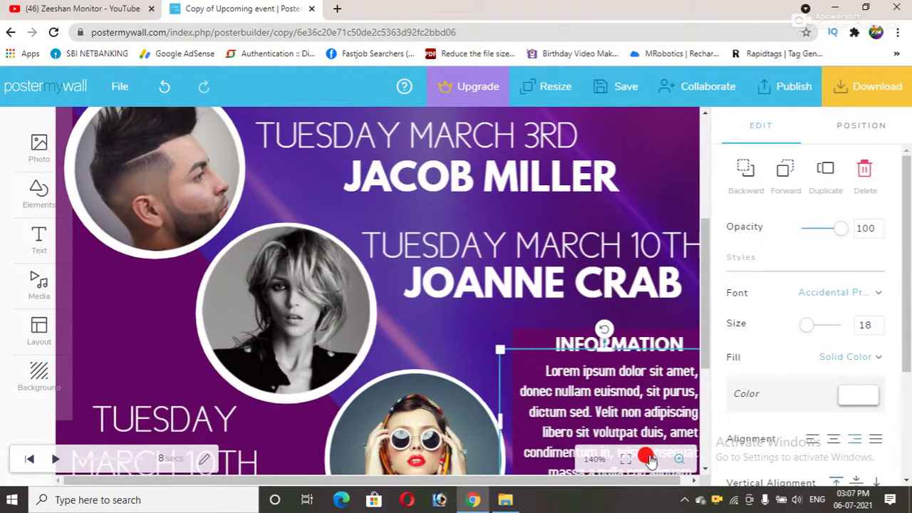
pyautogui.click(649, 460)
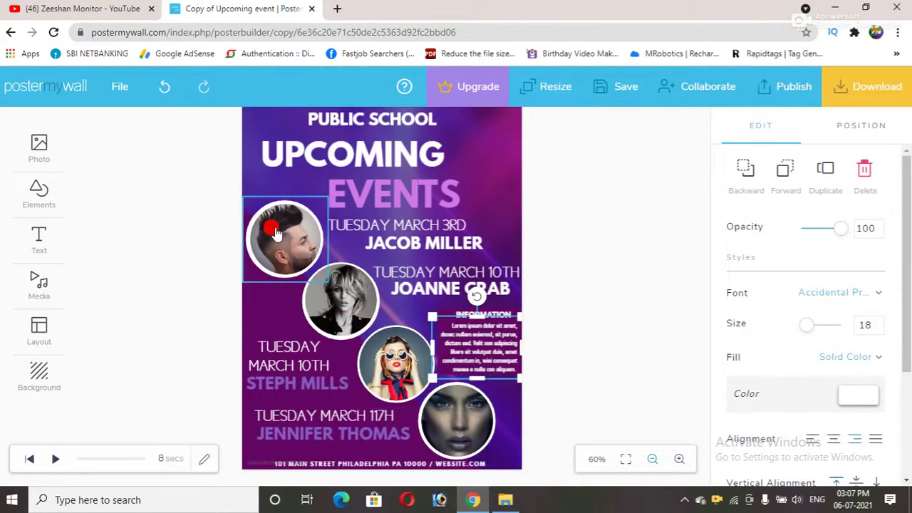
pyautogui.click(294, 246)
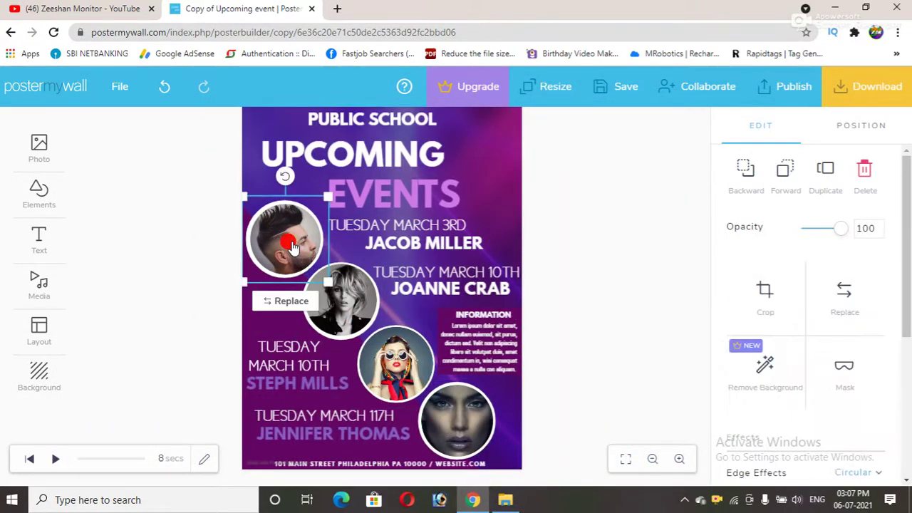
# Step: Replace the top-left circle photo with a picture uploaded from the computer
pyautogui.click(289, 301)
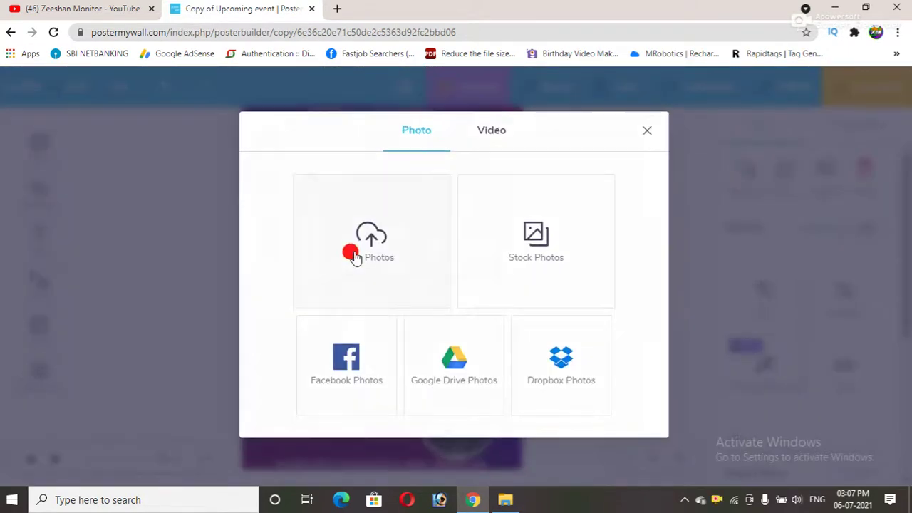
pyautogui.click(355, 255)
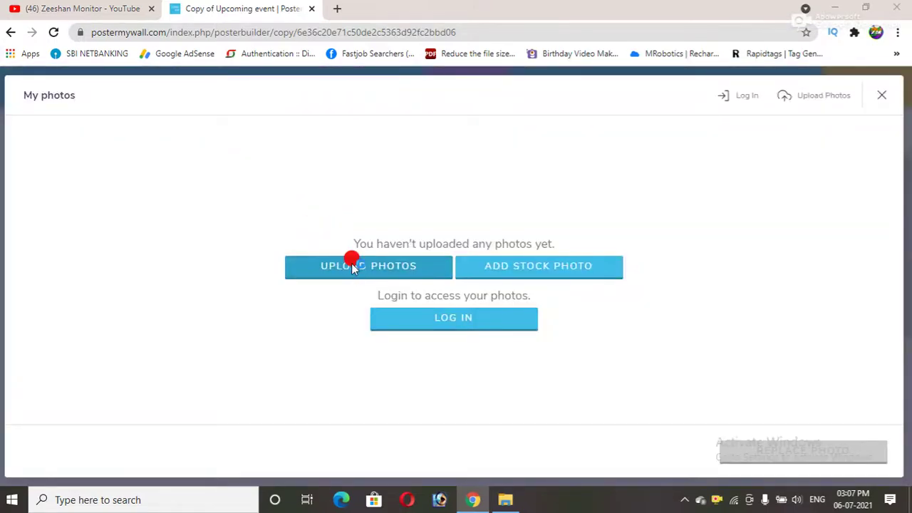
pyautogui.click(354, 265)
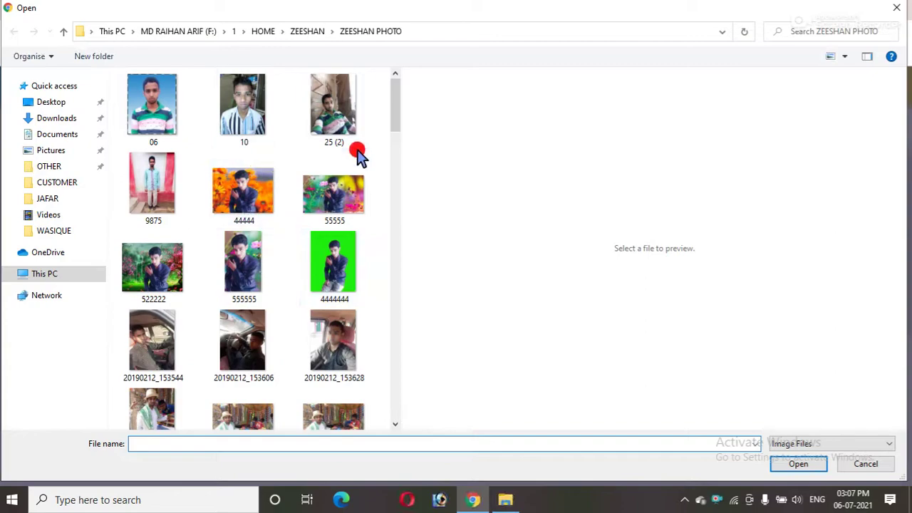
pyautogui.moveTo(395, 114); pyautogui.dragTo(340, 413)
pyautogui.scroll(5, 342, 417)
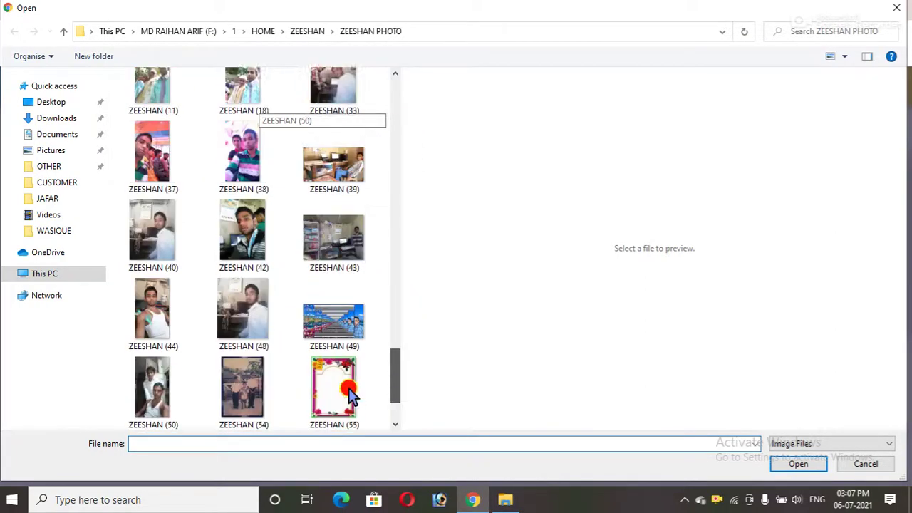
pyautogui.doubleClick(179, 91)
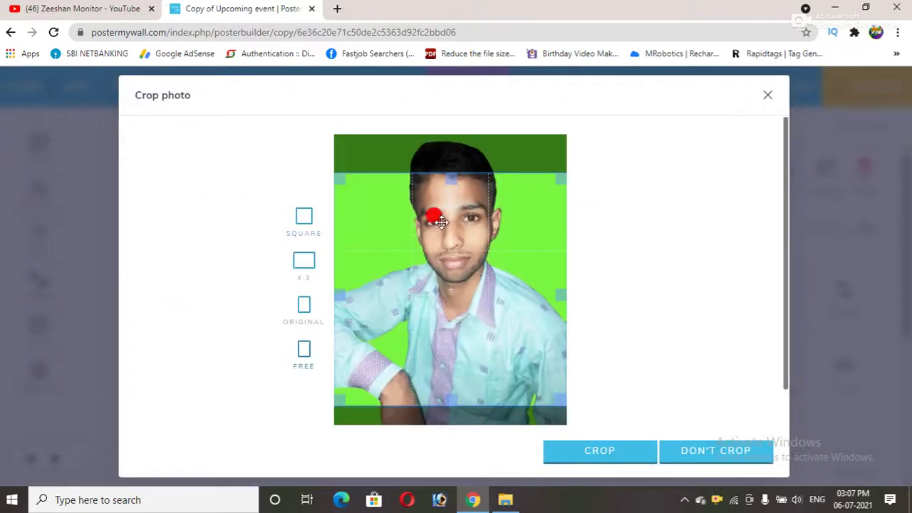
# Step: Crop the new photo toward its top and nudge it slightly upward in the circle
pyautogui.moveTo(441, 223); pyautogui.dragTo(458, 179)
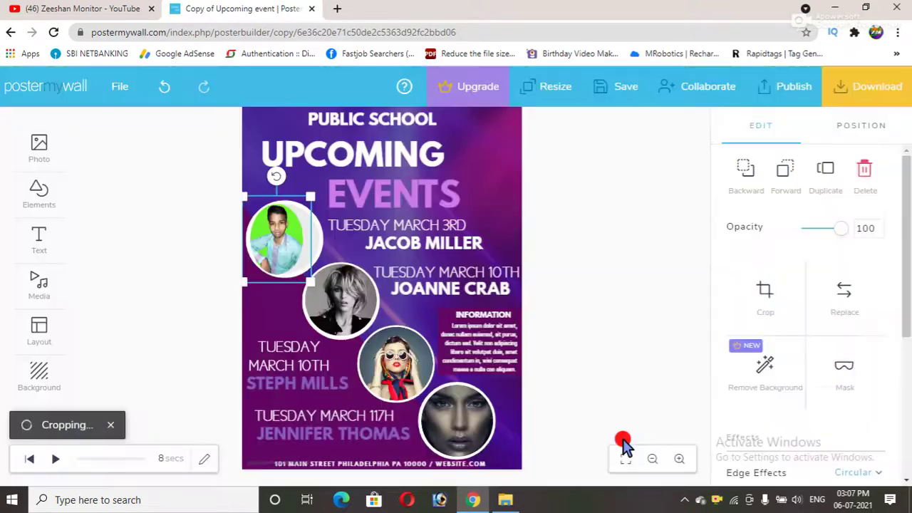
pyautogui.click(283, 241)
pyautogui.moveTo(284, 239)
pyautogui.mouseDown()
pyautogui.moveTo(260, 229)
pyautogui.moveTo(285, 232)
pyautogui.mouseUp()
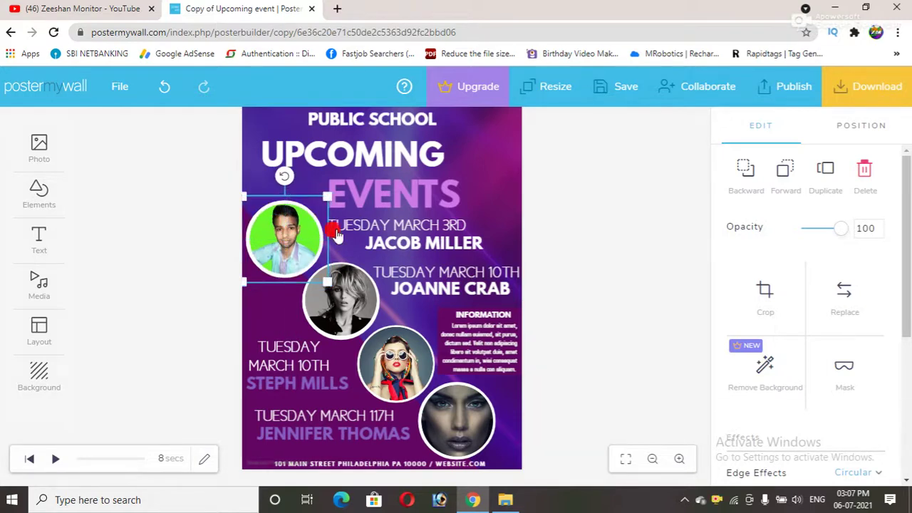
pyautogui.click(494, 170)
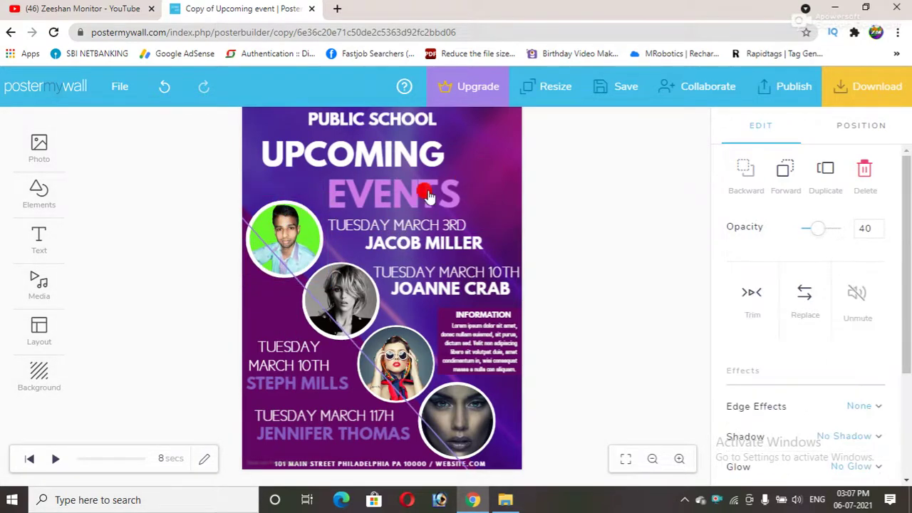
pyautogui.click(339, 339)
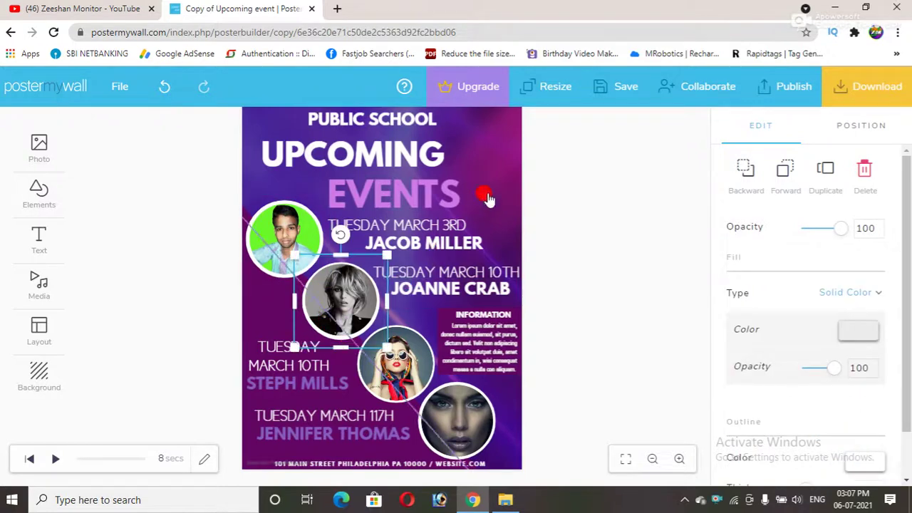
pyautogui.click(549, 180)
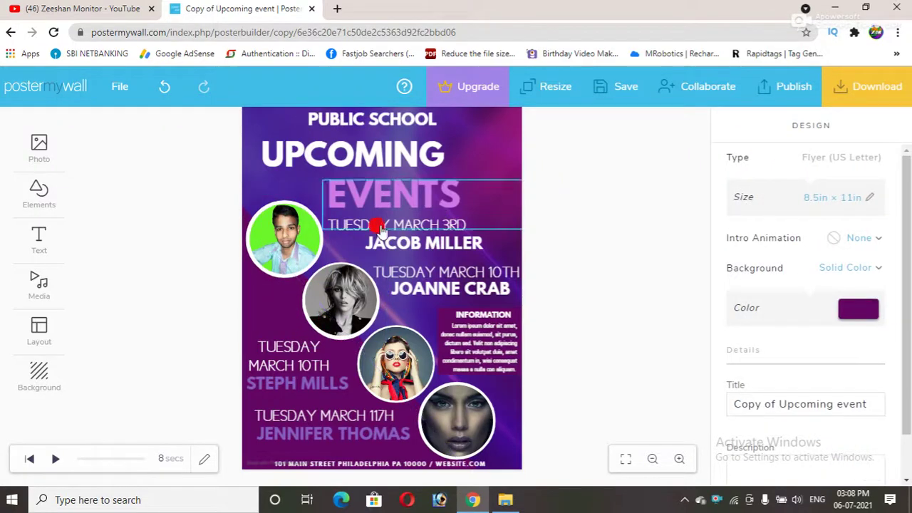
pyautogui.click(349, 302)
pyautogui.click(347, 365)
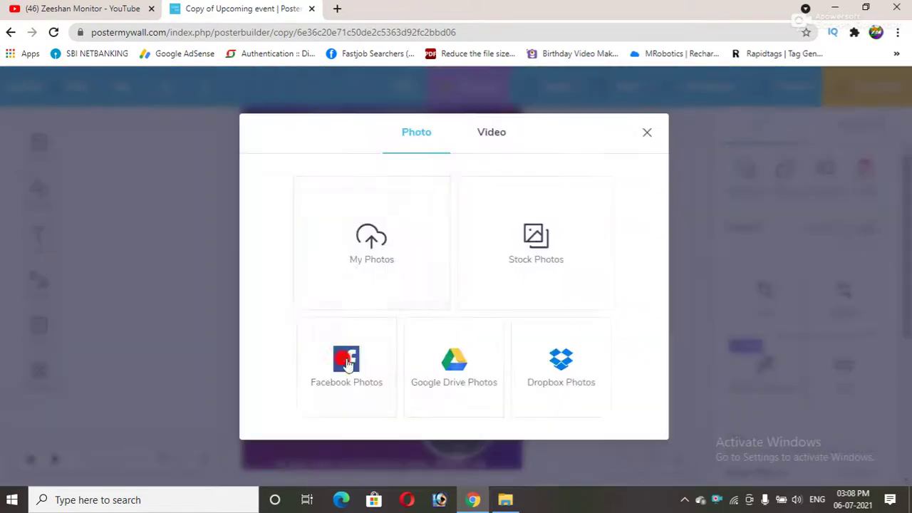
pyautogui.click(360, 251)
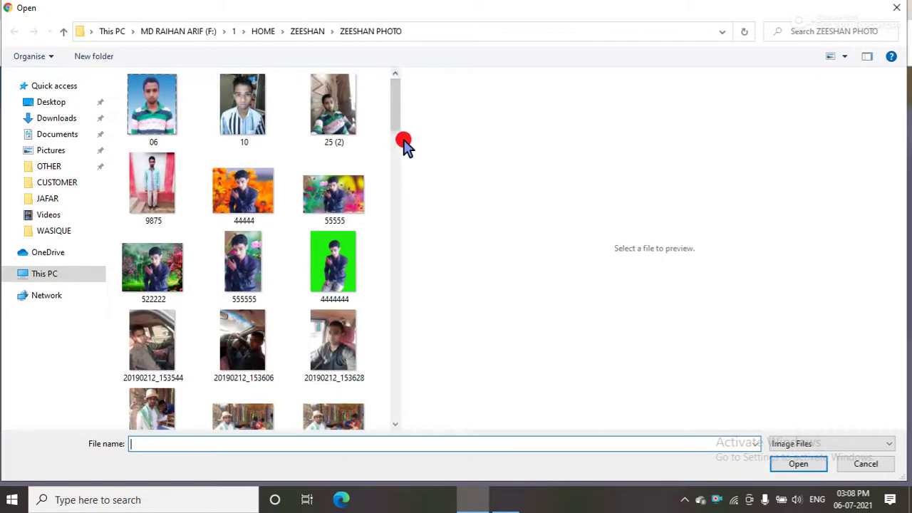
pyautogui.scroll(-1, 399, 136)
pyautogui.moveTo(399, 135); pyautogui.dragTo(387, 222)
pyautogui.scroll(5, 389, 218)
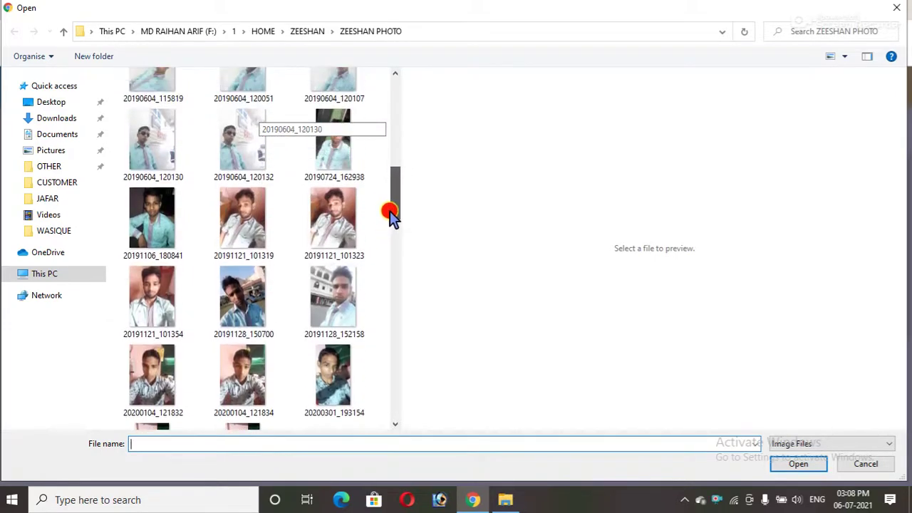
pyautogui.click(264, 155)
pyautogui.doubleClick(264, 156)
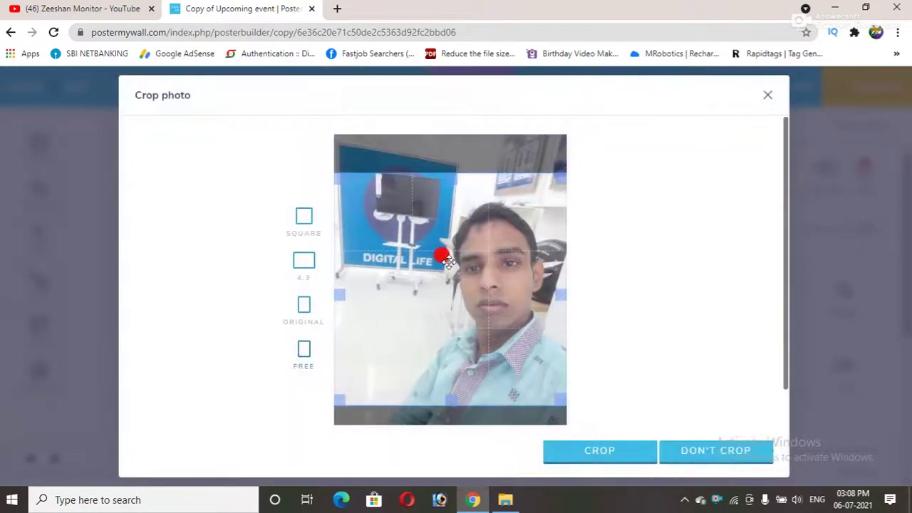
# Step: Crop the uploaded photo slightly lower and reposition it within the circle
pyautogui.moveTo(449, 262); pyautogui.dragTo(443, 282)
pyautogui.click(576, 454)
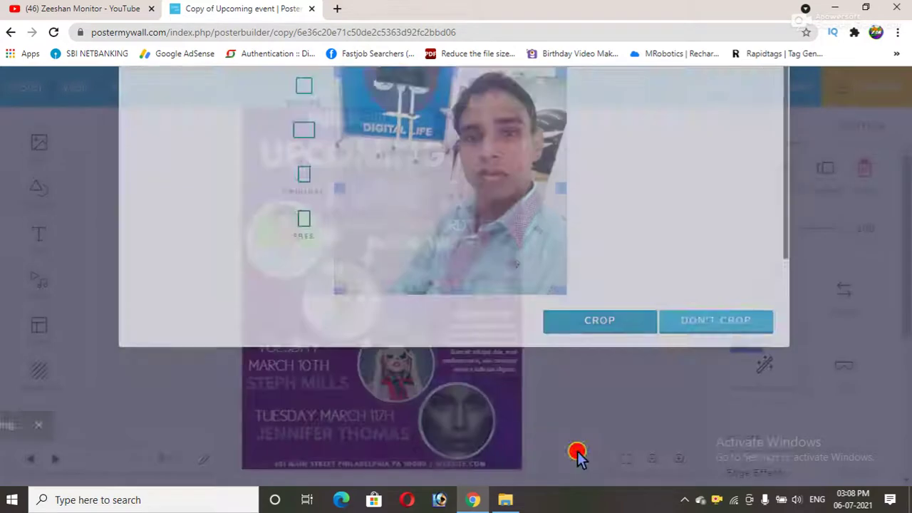
pyautogui.moveTo(316, 292); pyautogui.dragTo(341, 311)
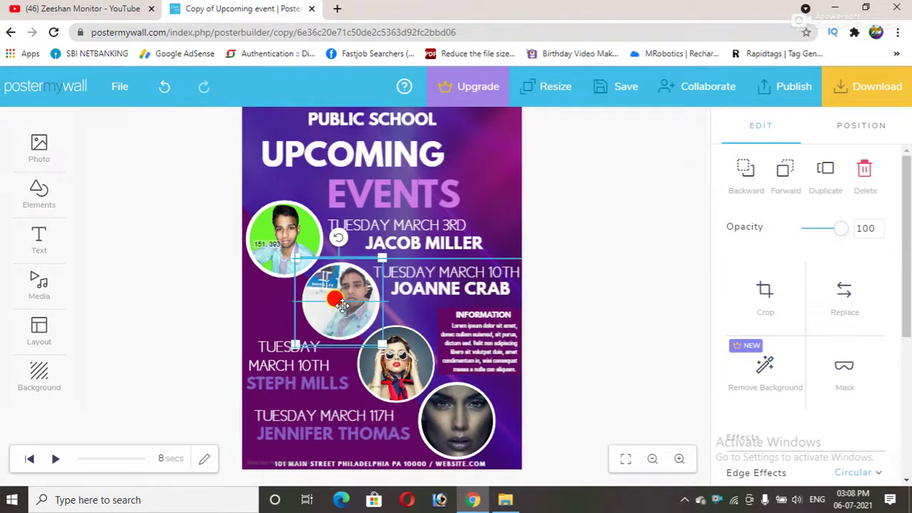
pyautogui.click(157, 278)
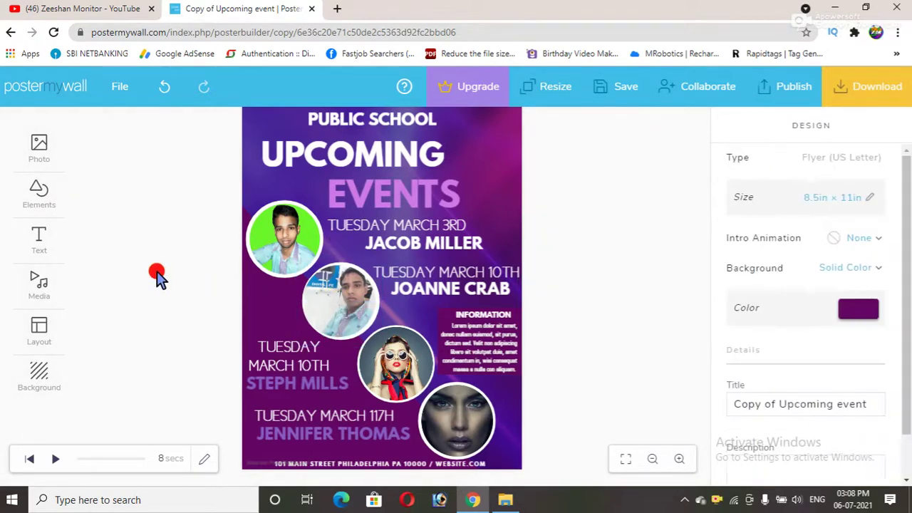
pyautogui.click(333, 312)
pyautogui.click(244, 310)
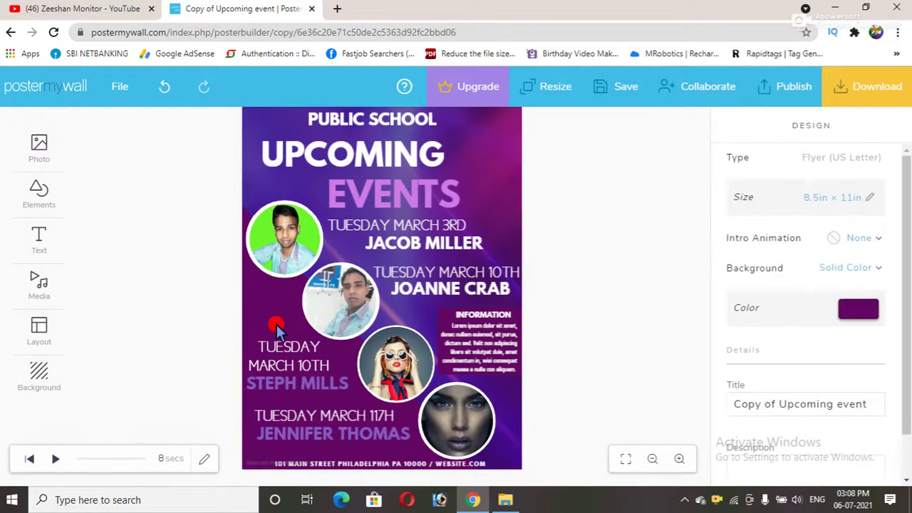